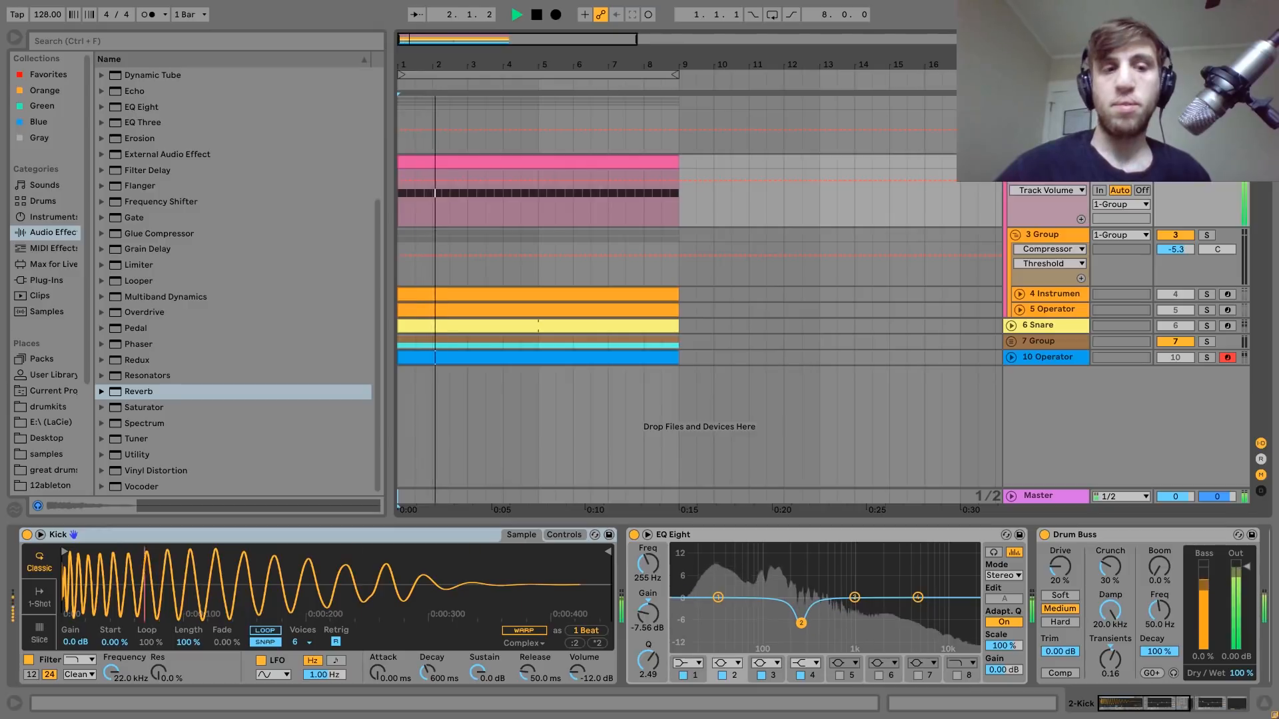
Play the arrangement from the start several times to audition the kick.
{"action": "key", "text": "space"}
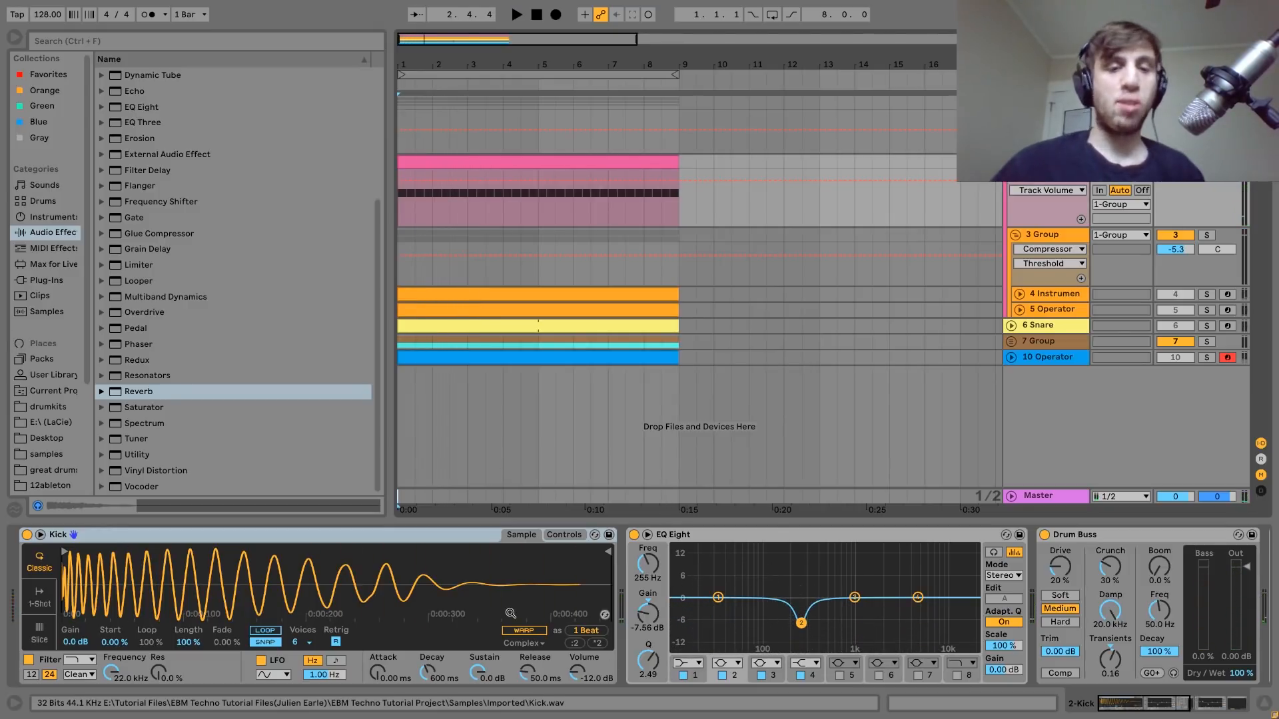
{"action": "key", "text": "space"}
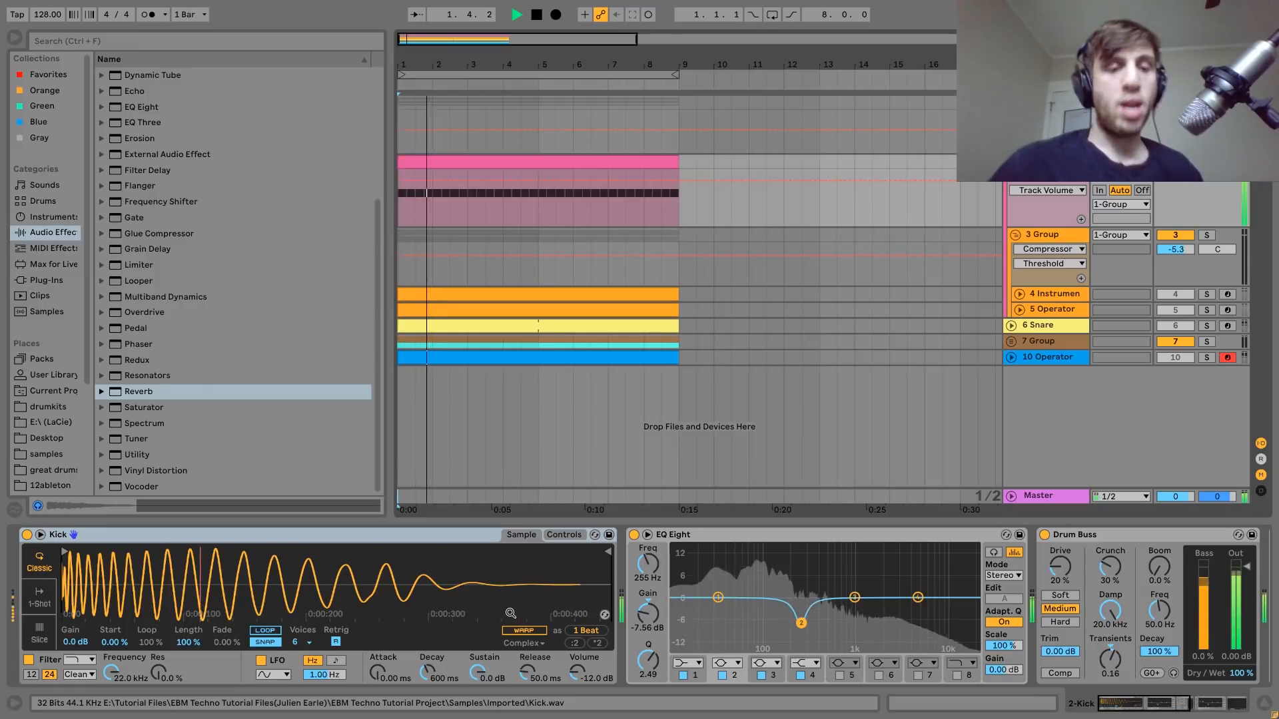
{"action": "key", "text": "space"}
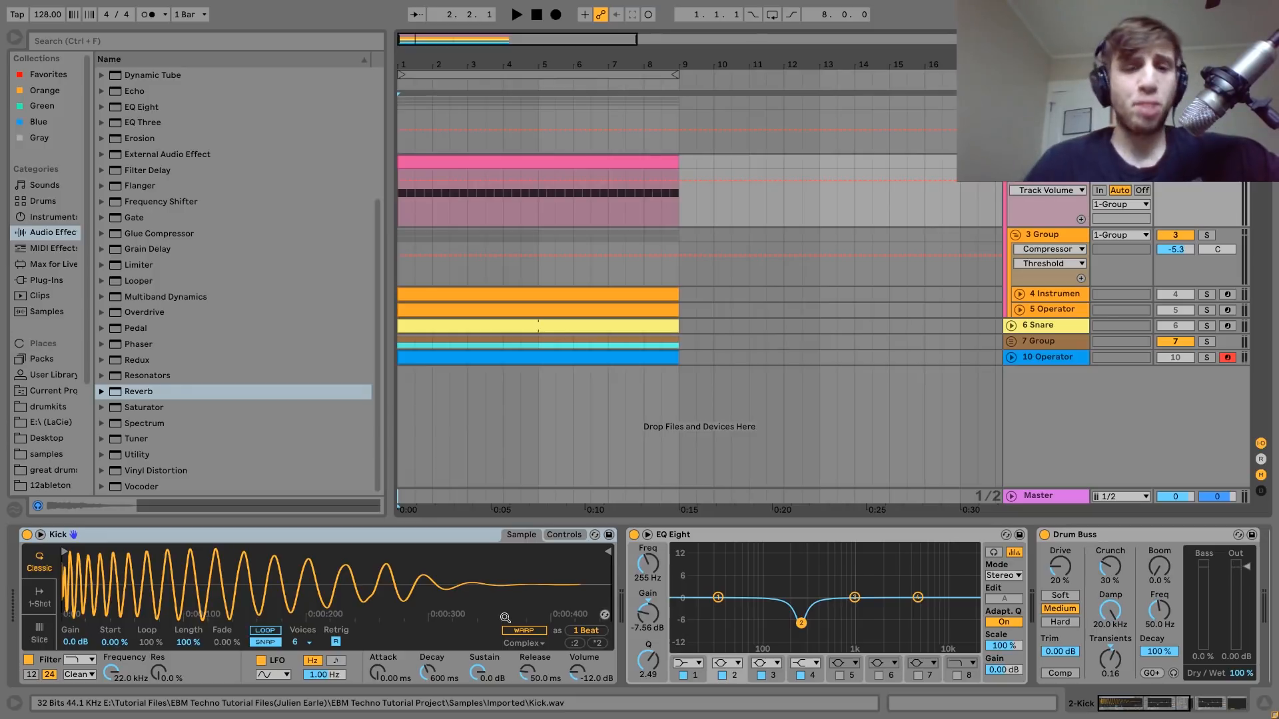
{"action": "key", "text": "space"}
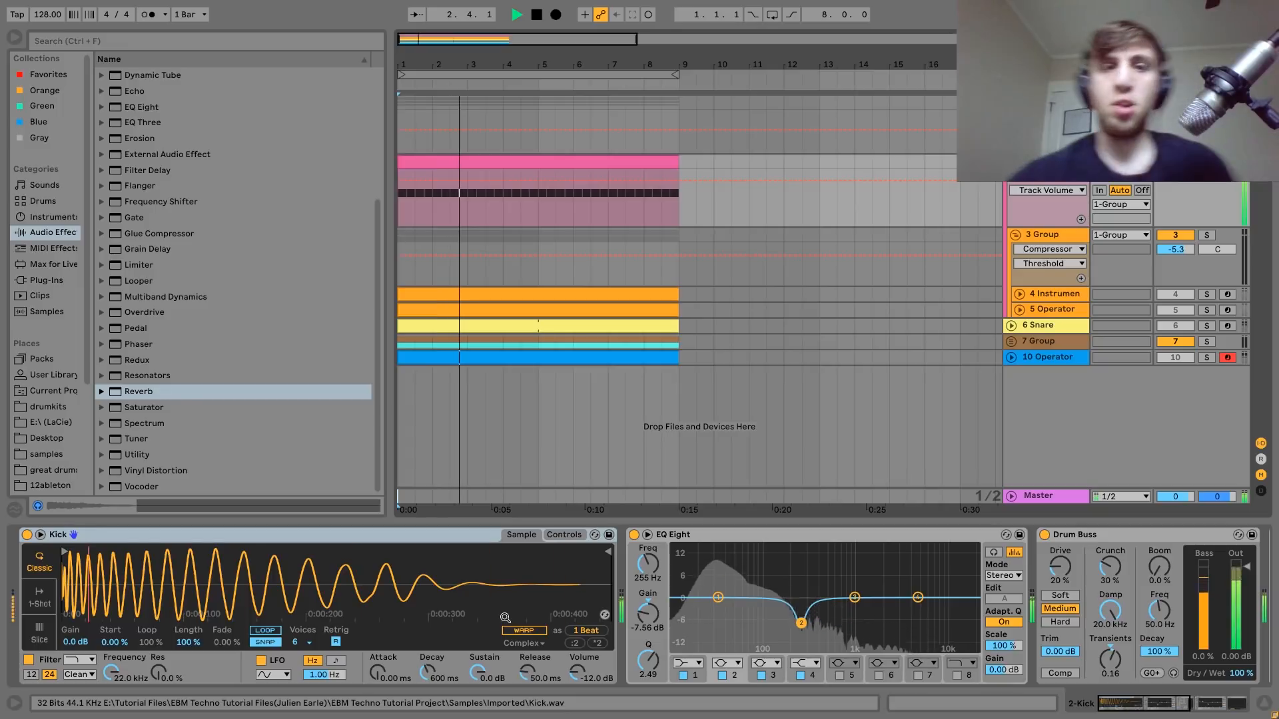
{"action": "key", "text": "space"}
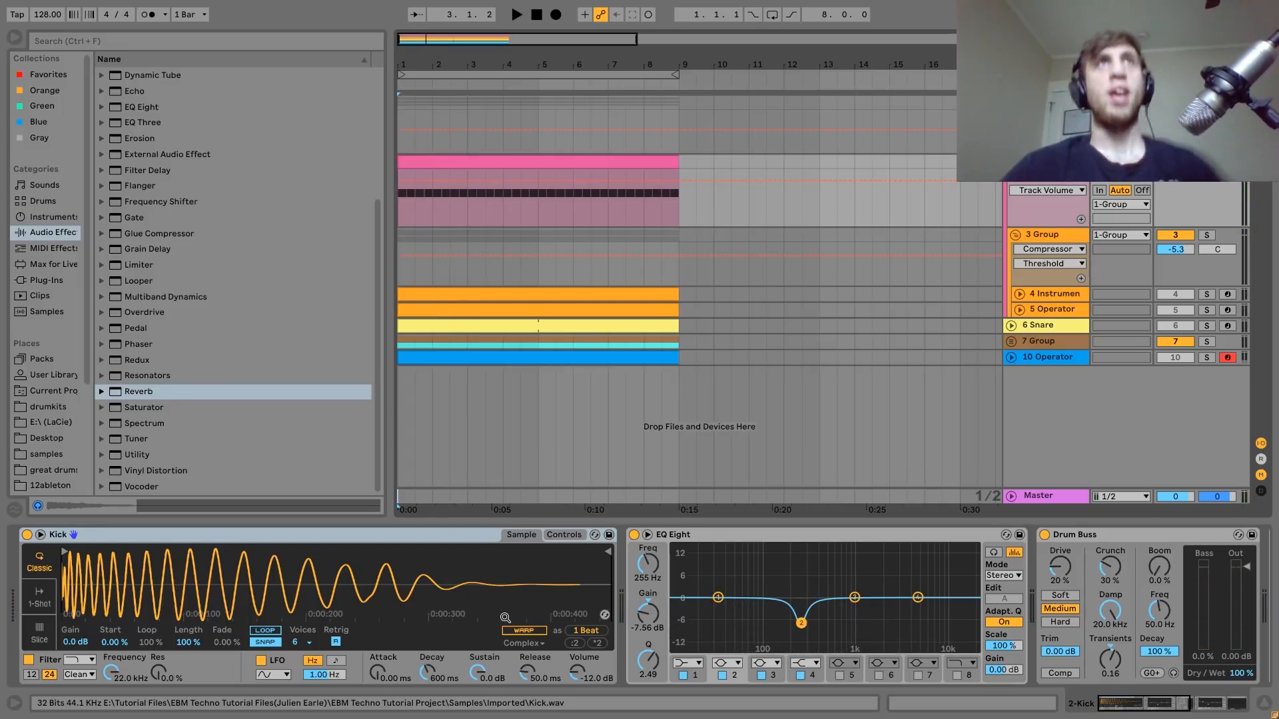
{"action": "key", "text": "space"}
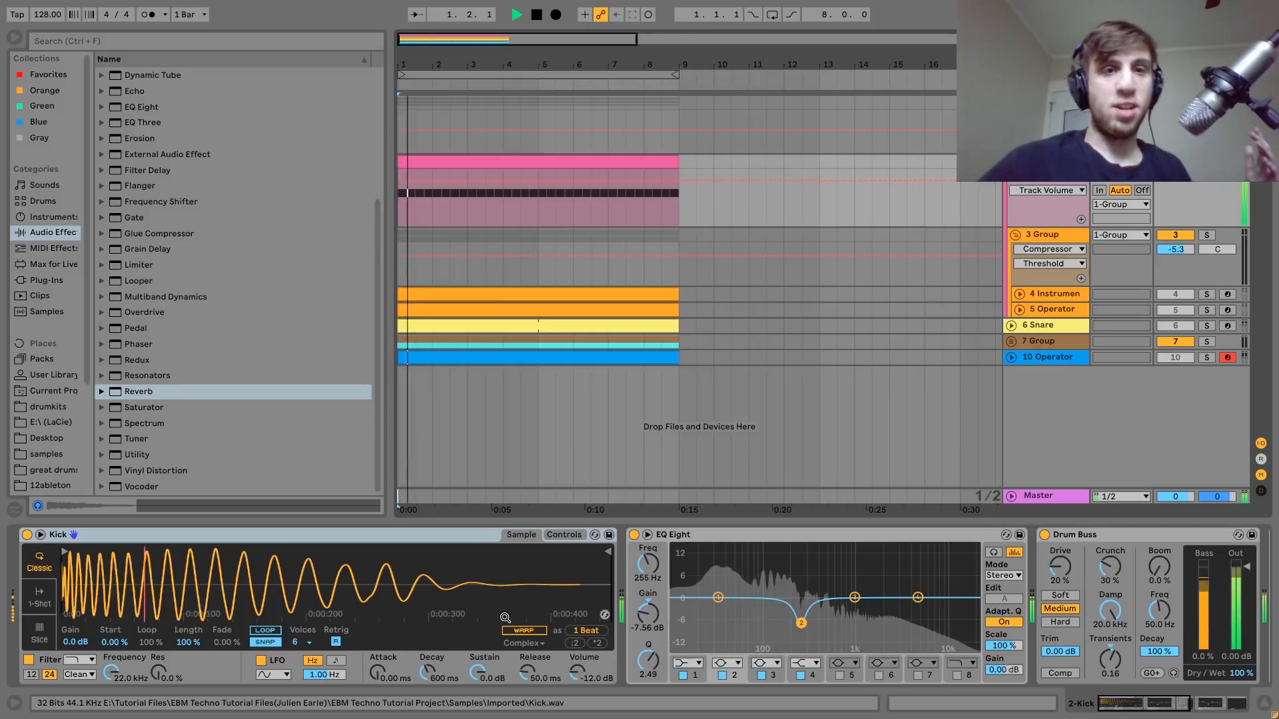
{"action": "key", "text": "space"}
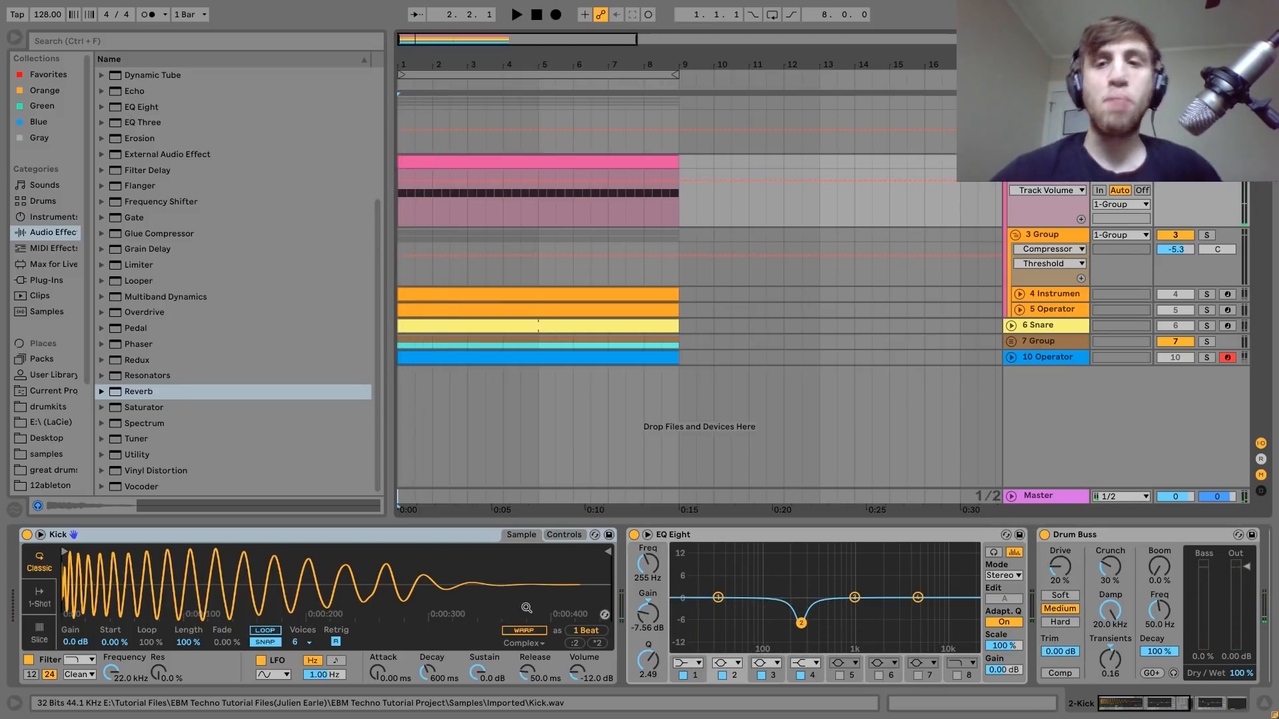
Audition 3 Group together with the kick by temporarily soloing the group during playback.
{"action": "left_click", "coordinate": [1207, 234]}
{"action": "key", "text": "space"}
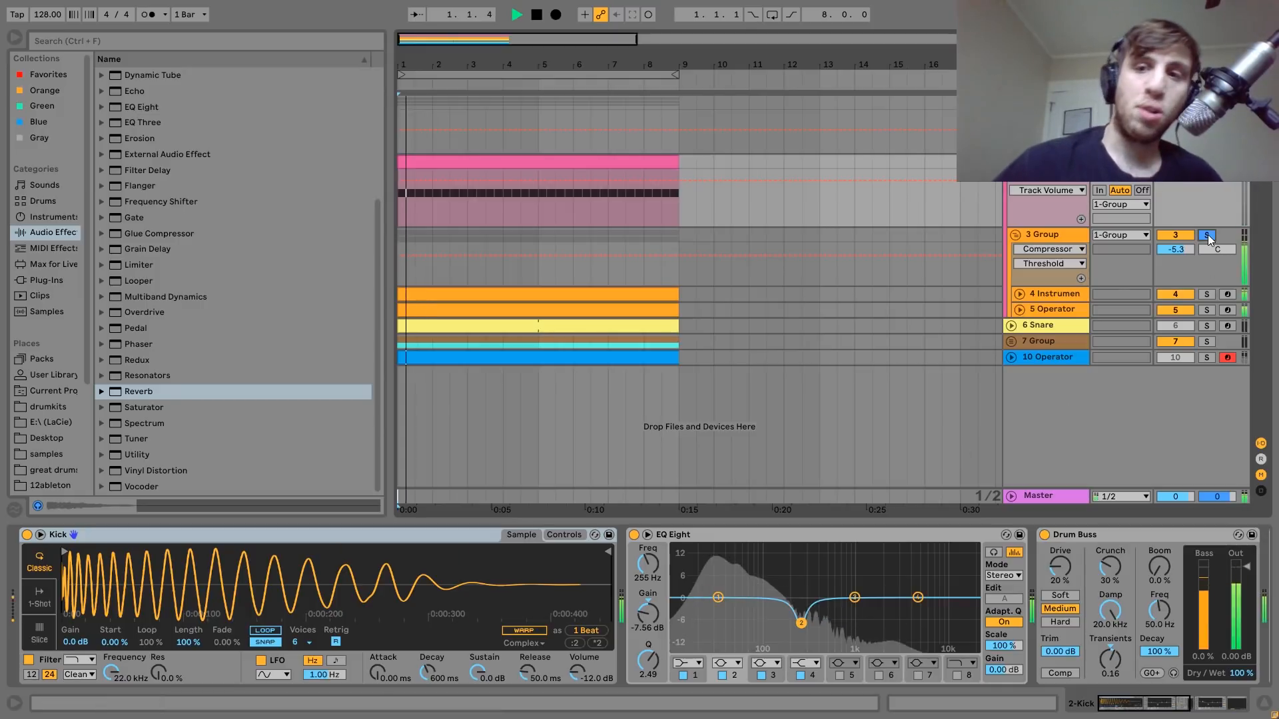
{"action": "key", "text": "space"}
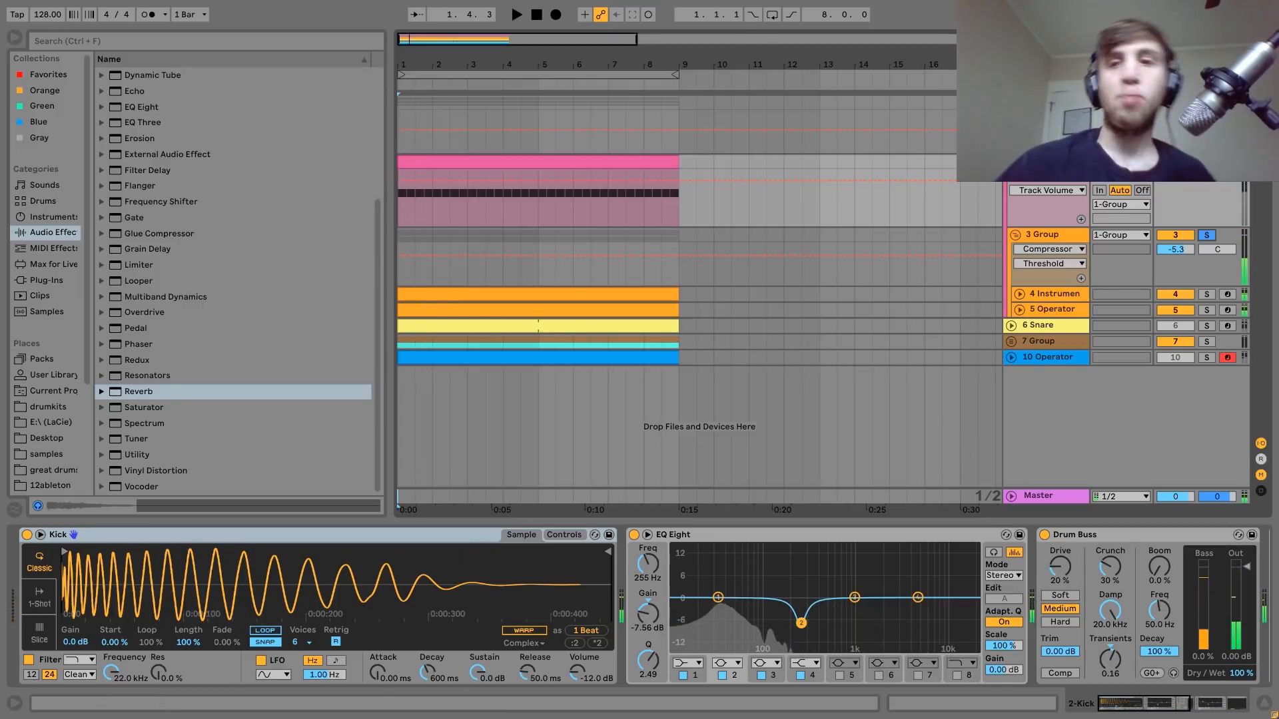
{"action": "left_click", "coordinate": [1206, 235]}
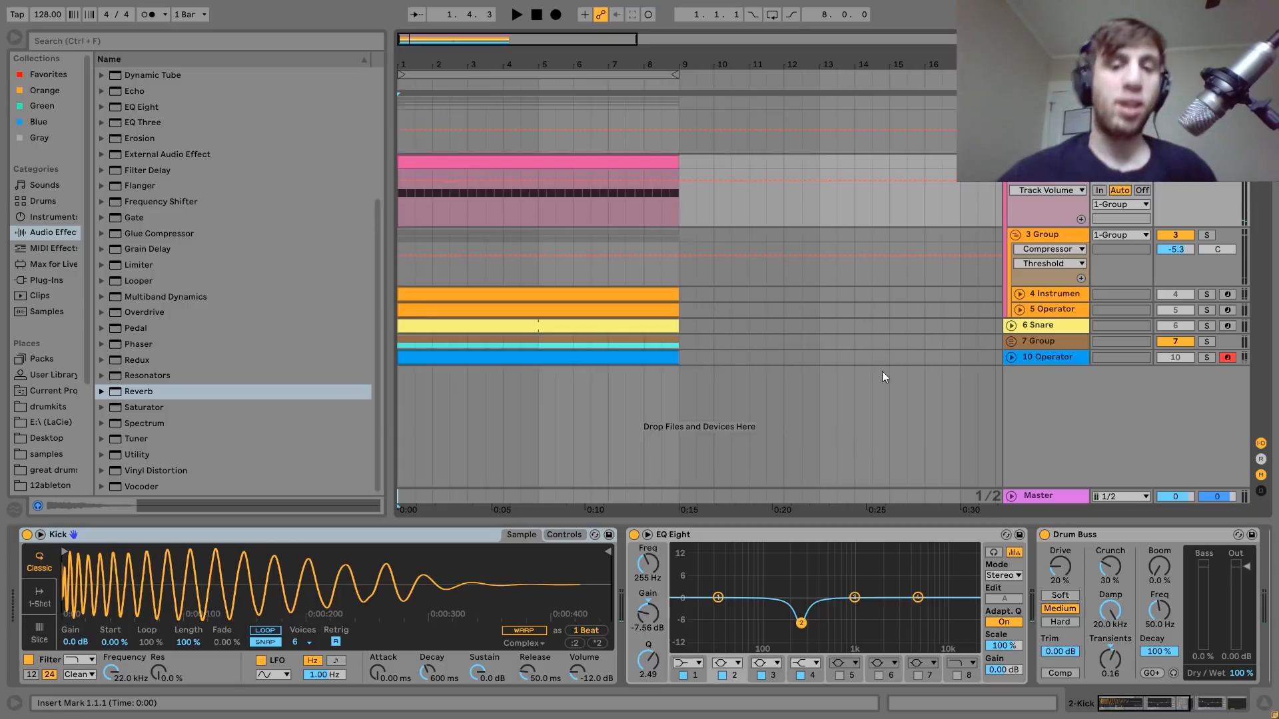
Examine the two EQ Eight devices in the kick's chain, select band 2 of the second one, and play the kick.
{"action": "scroll", "coordinate": [681, 598], "scroll_direction": "right", "scroll_amount": 6}
{"action": "scroll", "coordinate": [681, 598], "scroll_direction": "left", "scroll_amount": 2}
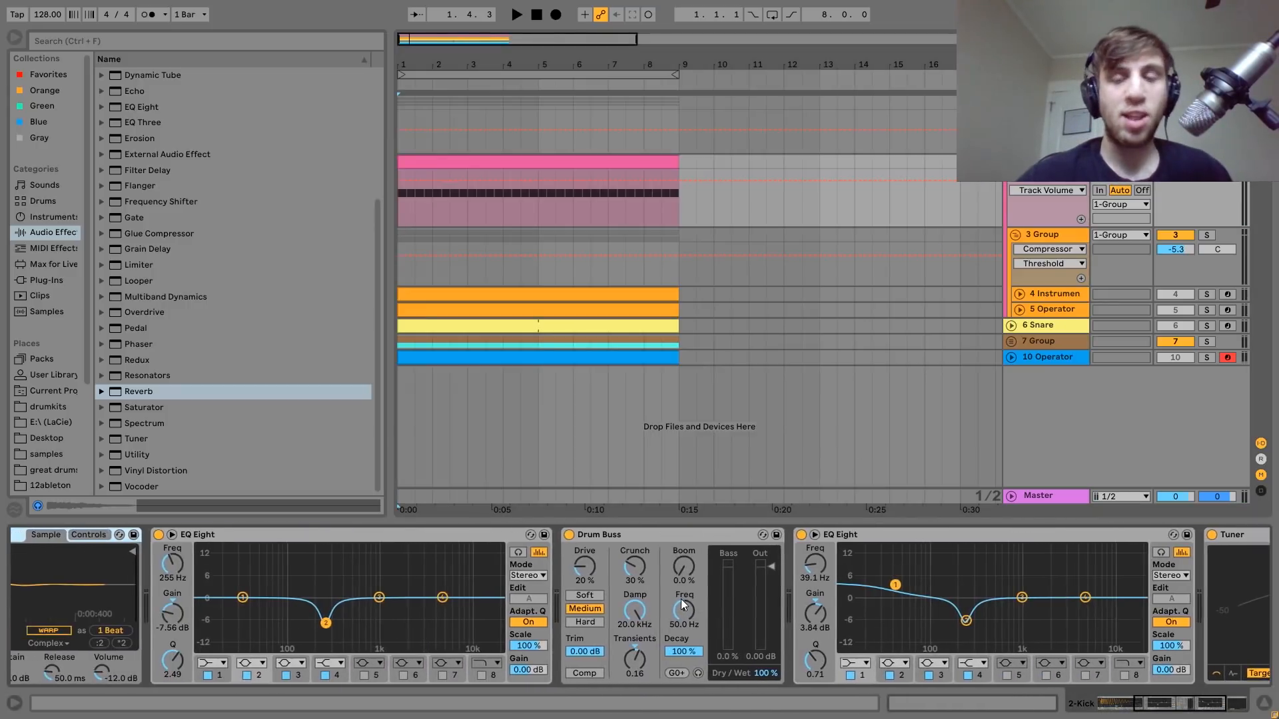
{"action": "left_click", "coordinate": [214, 530]}
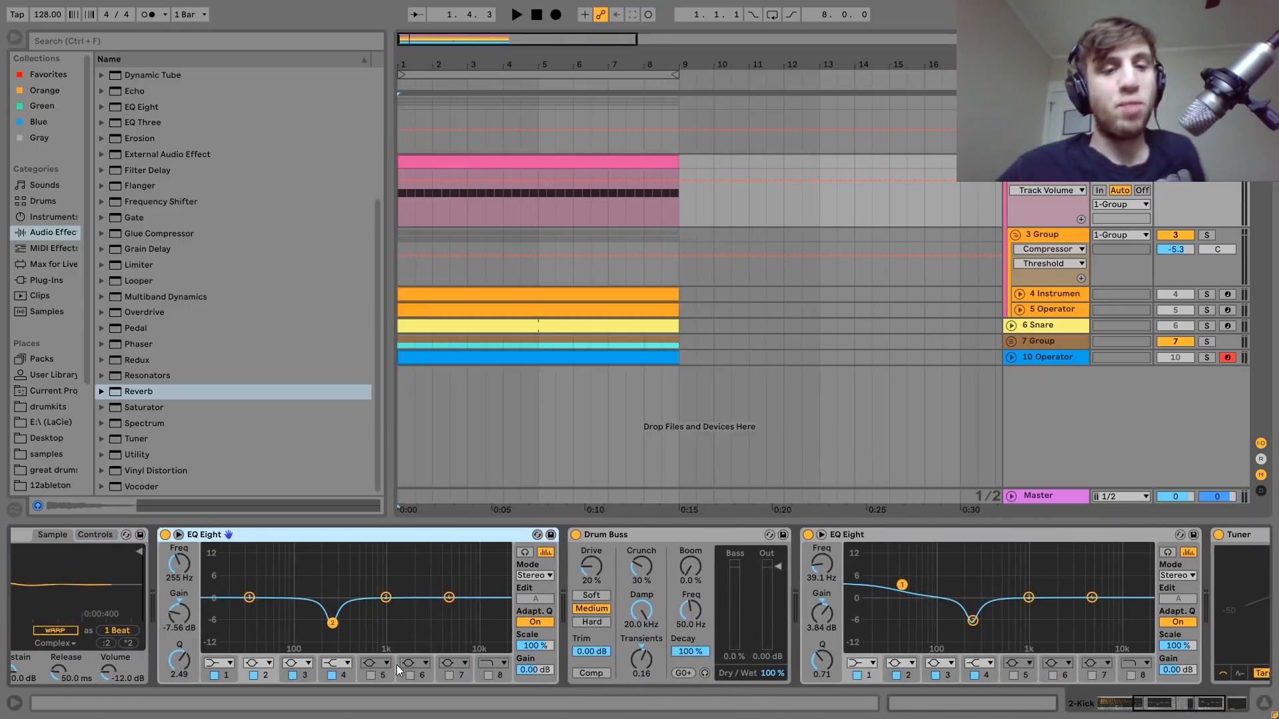
{"action": "left_click", "coordinate": [972, 621]}
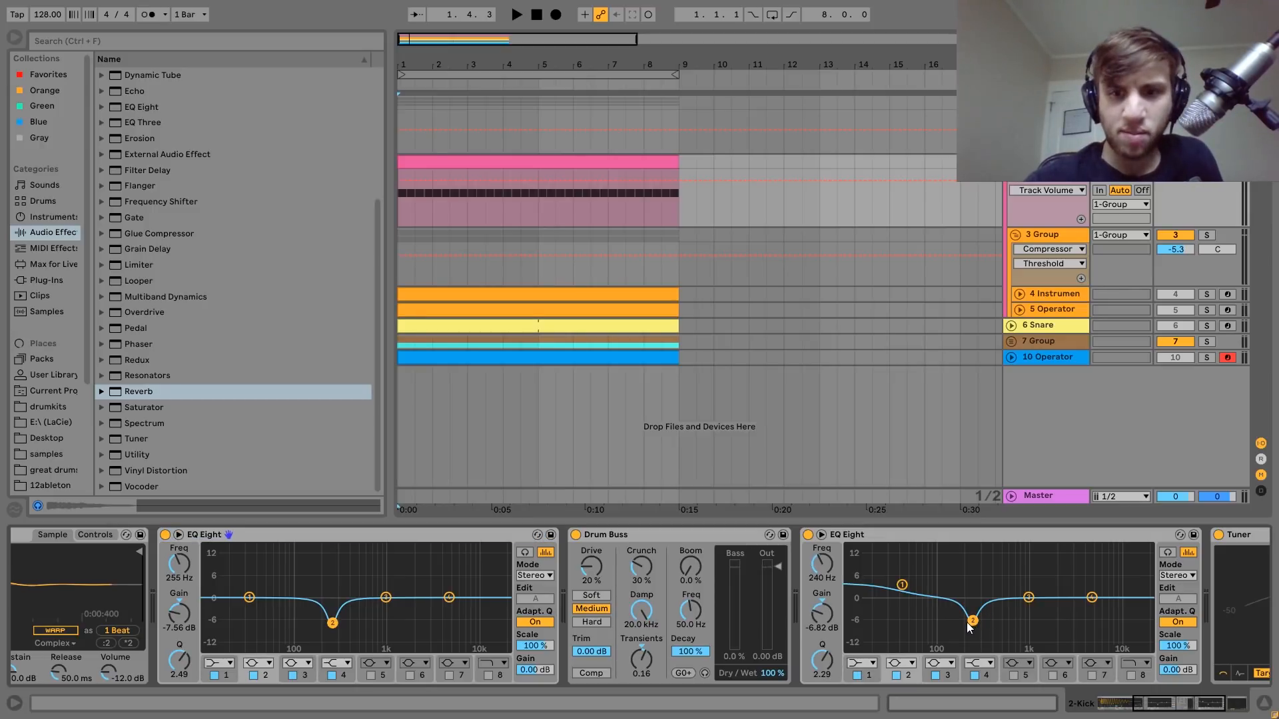
{"action": "key", "text": "space"}
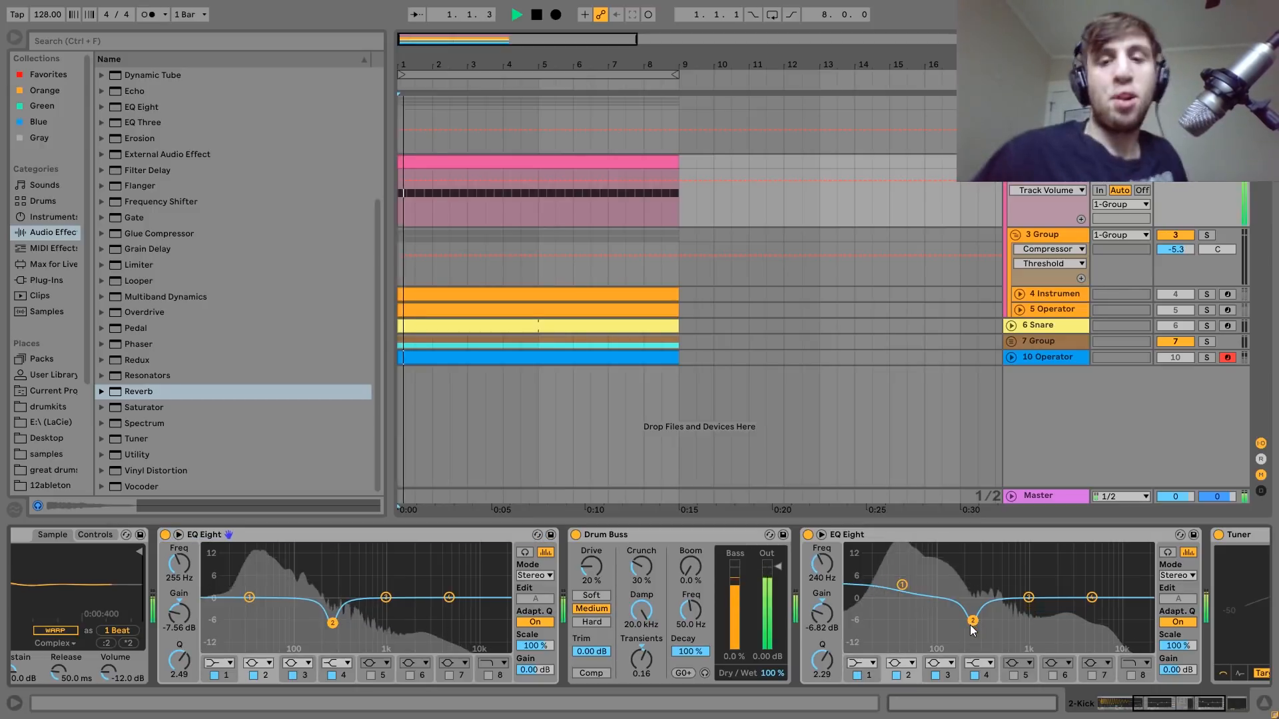
{"action": "key", "text": "space"}
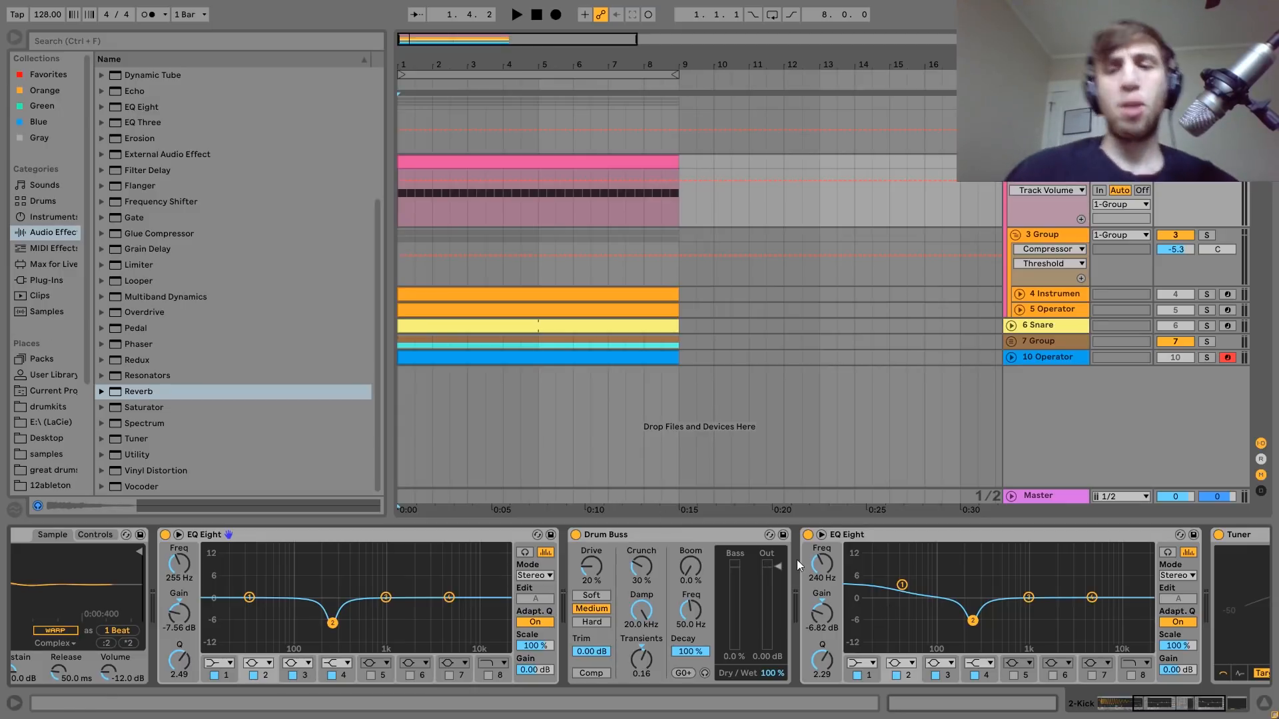
Compare the Kick track's Drum Buss and first EQ Eight with the device chain on the parent 1-Group.
{"action": "left_click", "coordinate": [605, 535]}
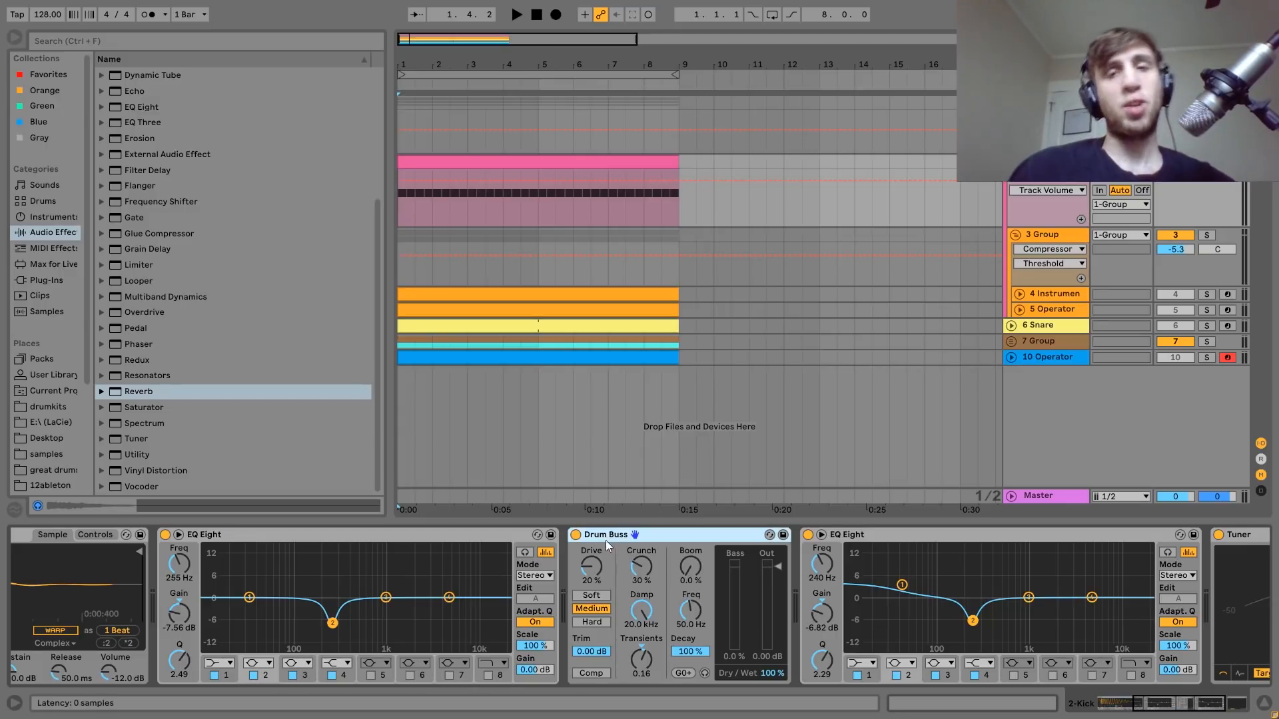
{"action": "left_click", "coordinate": [1045, 103]}
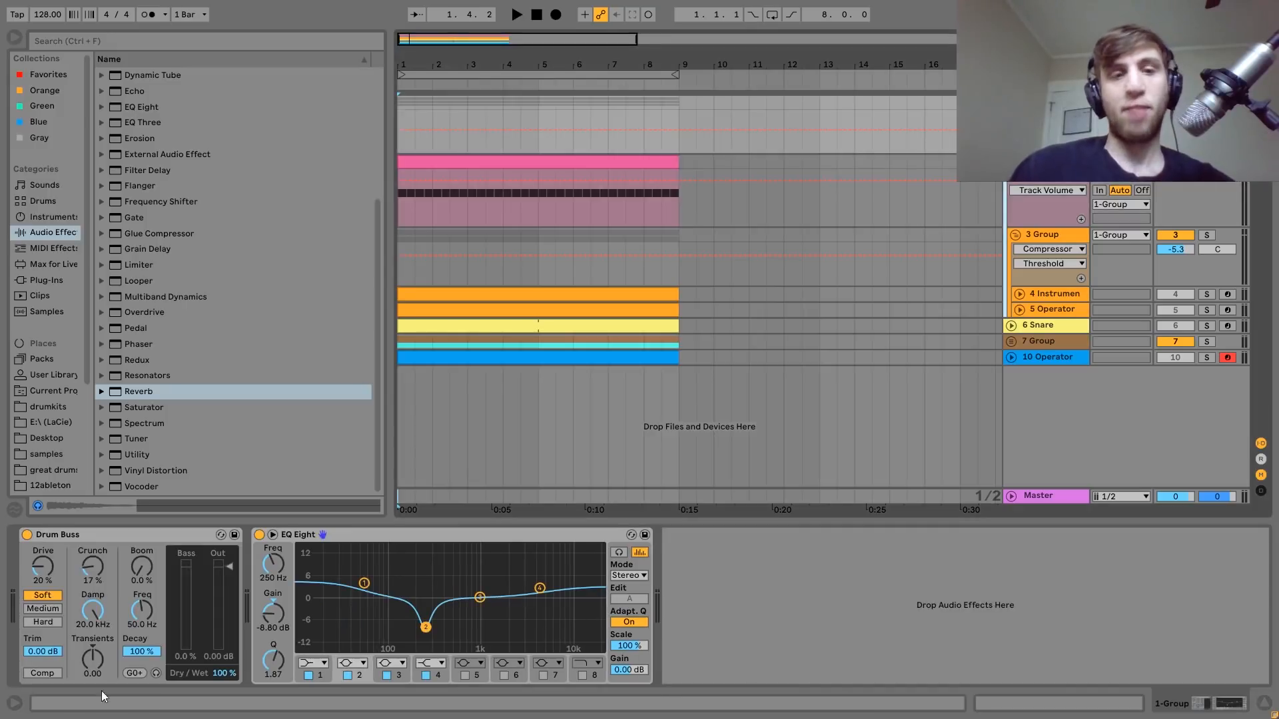
{"action": "left_click", "coordinate": [1045, 163]}
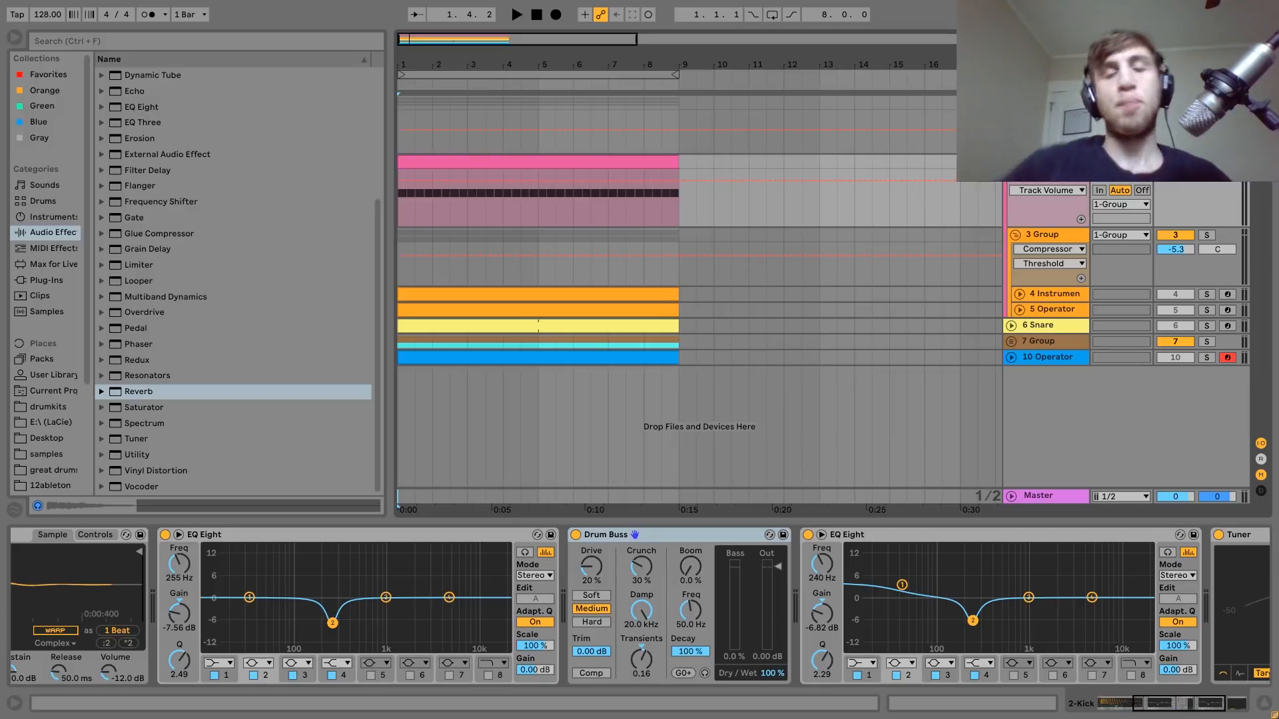
{"action": "left_click", "coordinate": [388, 535]}
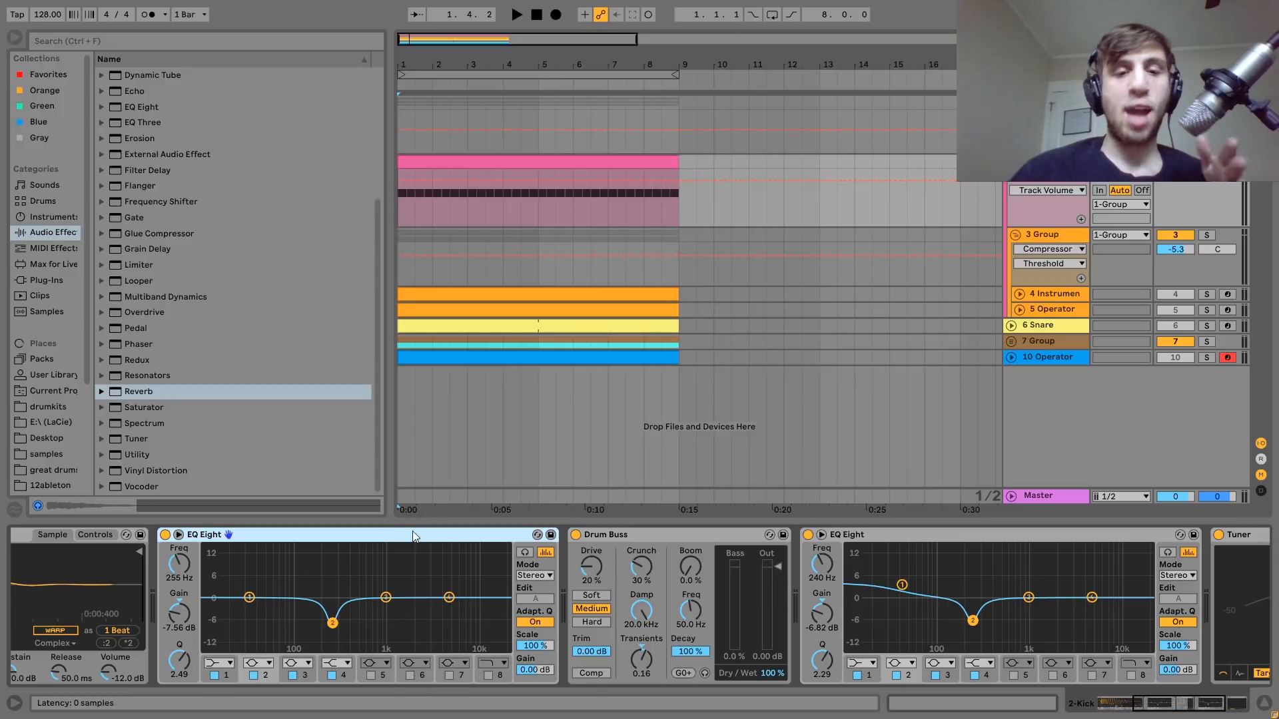
{"action": "left_click", "coordinate": [623, 536]}
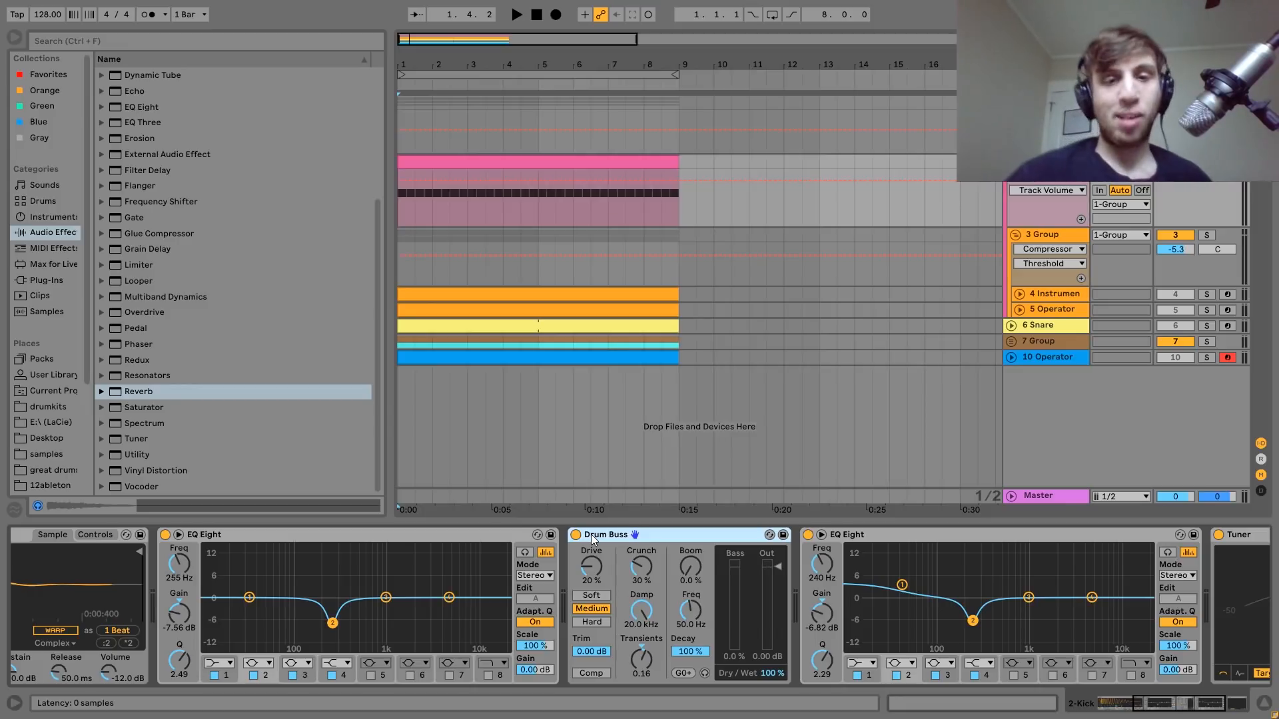
Play the kick briefly and delete the Tuner from the end of its device chain.
{"action": "scroll", "coordinate": [591, 538], "scroll_direction": "right", "scroll_amount": 5}
{"action": "key", "text": "space"}
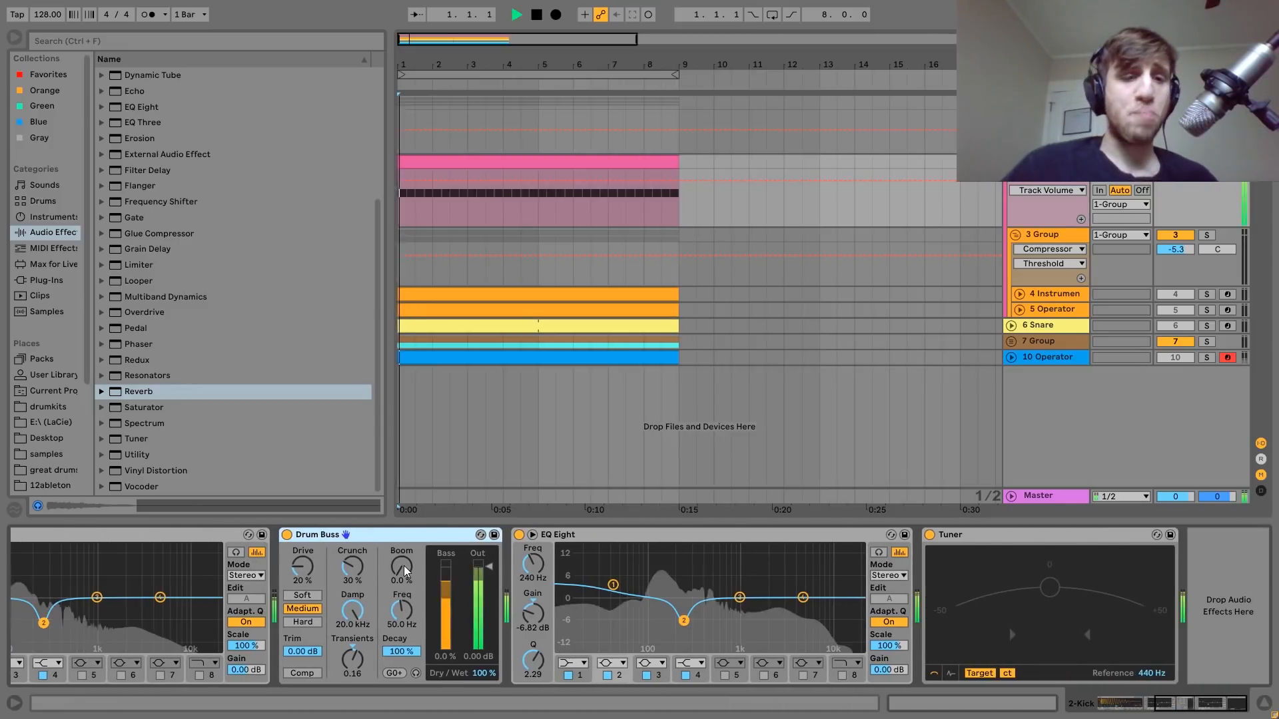
{"action": "key", "text": "space"}
{"action": "left_click", "coordinate": [946, 550]}
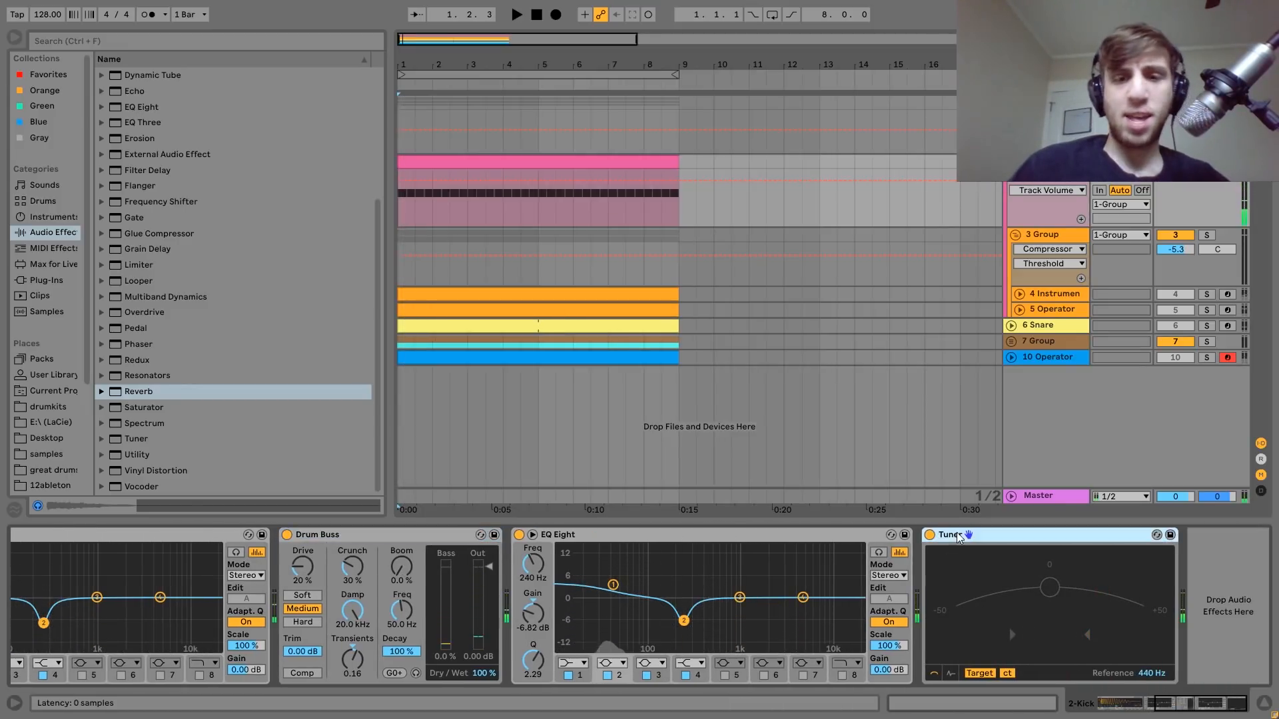
{"action": "key", "text": "Delete"}
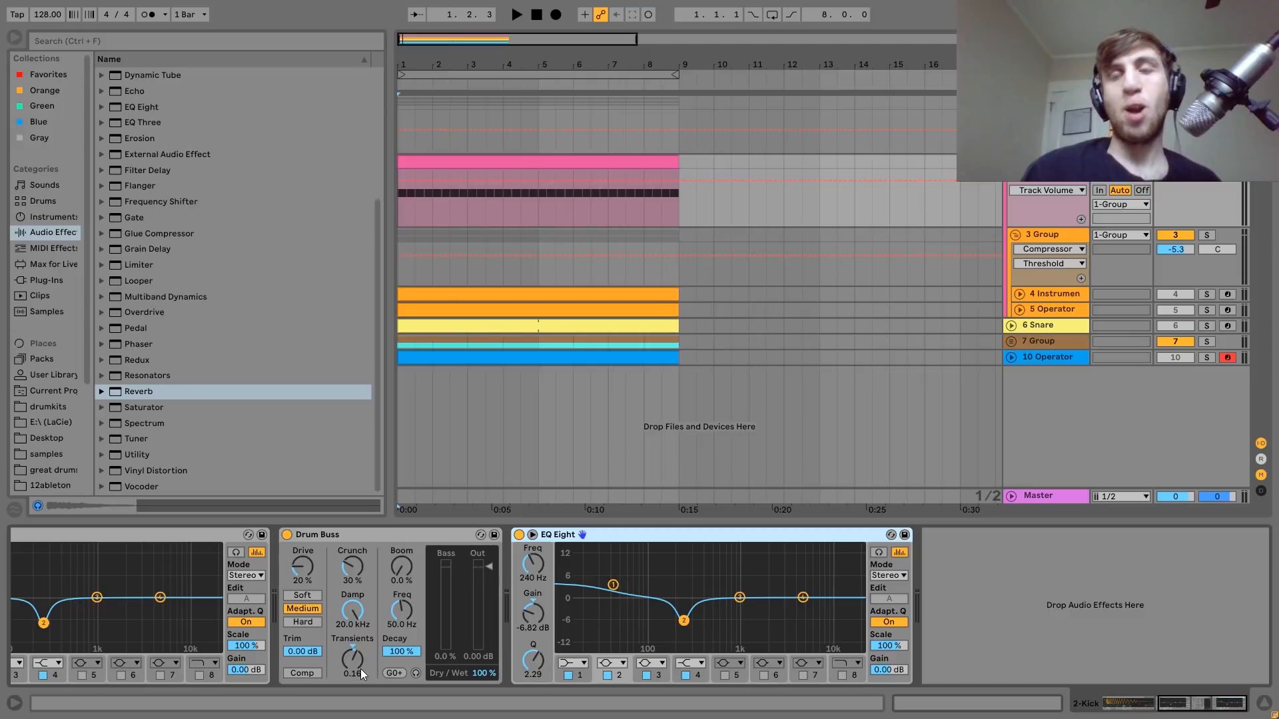
Solo the 4 Instrument track, play it, and unfold it in the arrangement.
{"action": "left_click", "coordinate": [1073, 294]}
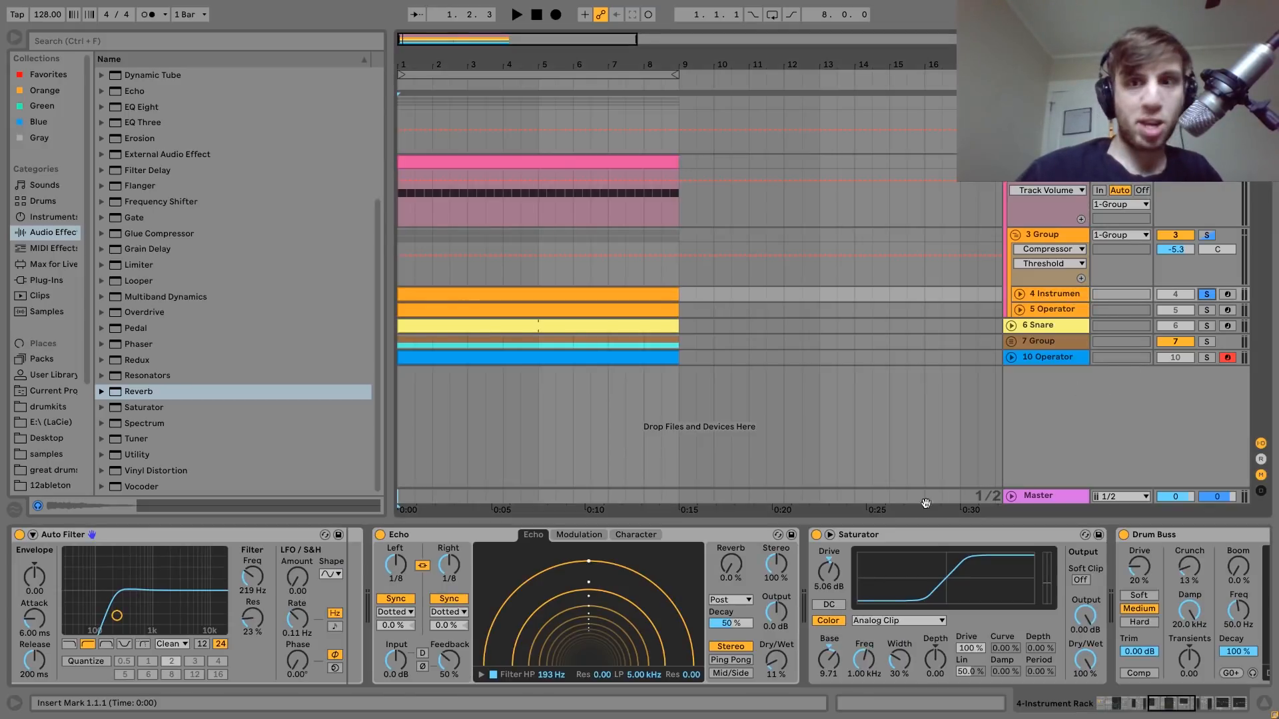
{"action": "scroll", "coordinate": [654, 633], "scroll_direction": "left", "scroll_amount": 10}
{"action": "key", "text": "space"}
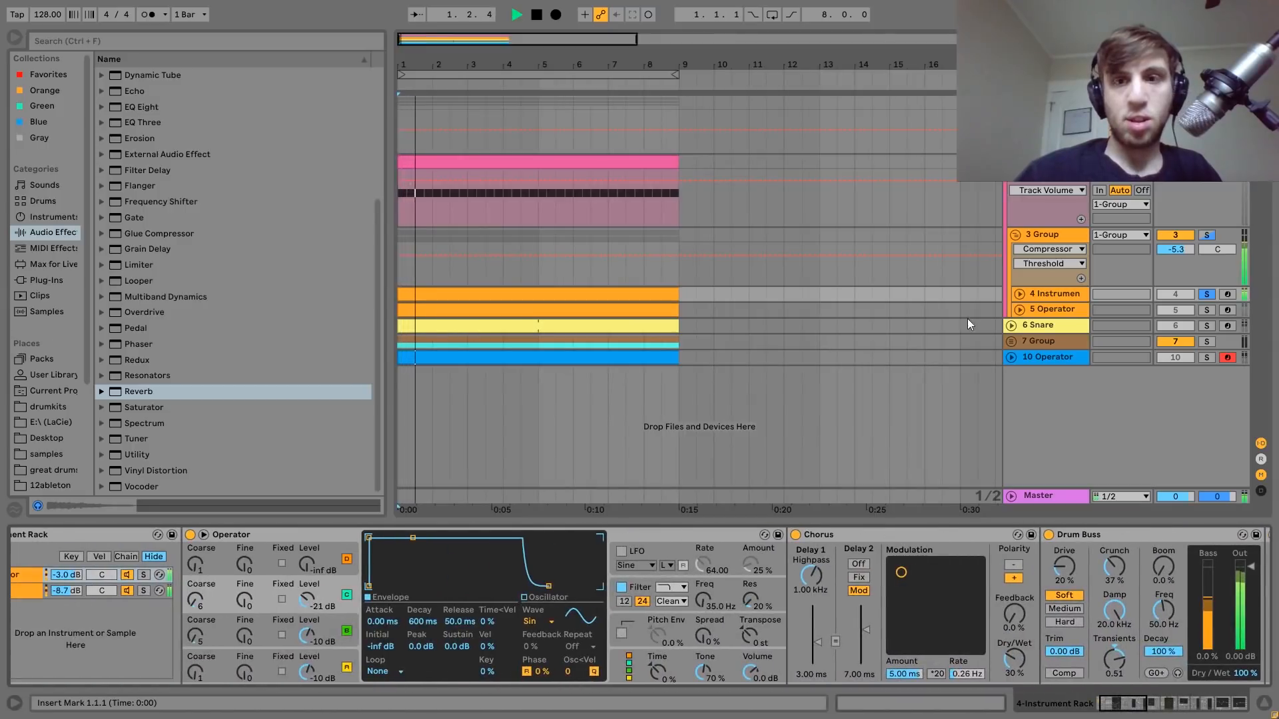
{"action": "left_click", "coordinate": [1019, 293]}
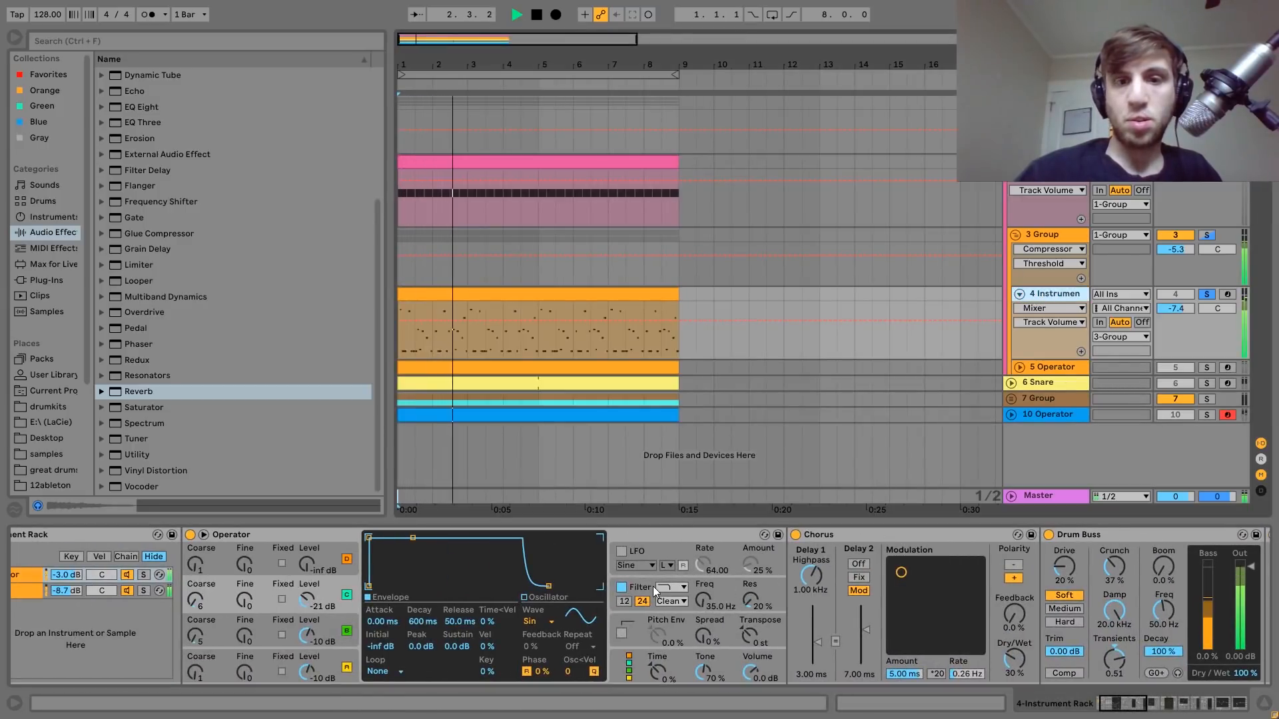
{"action": "scroll", "coordinate": [652, 586], "scroll_direction": "left", "scroll_amount": 2}
{"action": "key", "text": "space"}
Audition the Instrument Rack's Operator and Analog chains in solo one after the other, returning to the Operator chain.
{"action": "left_click", "coordinate": [66, 574]}
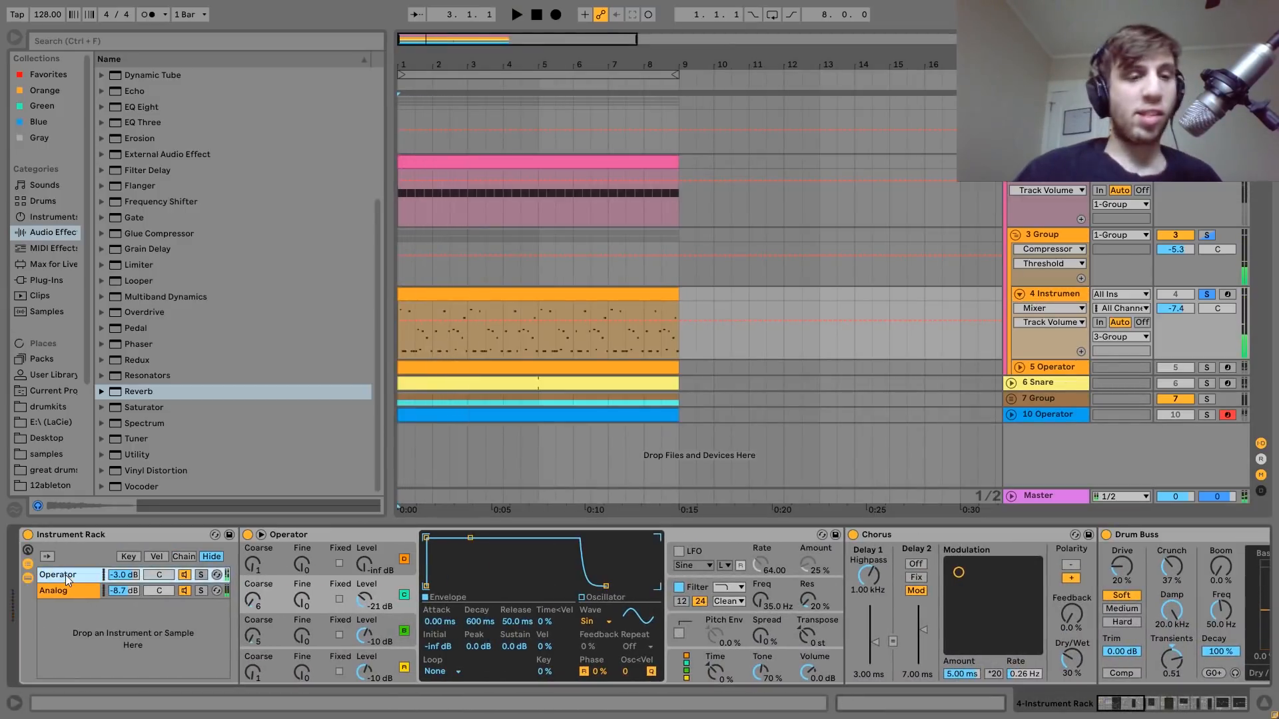
{"action": "key", "text": "space"}
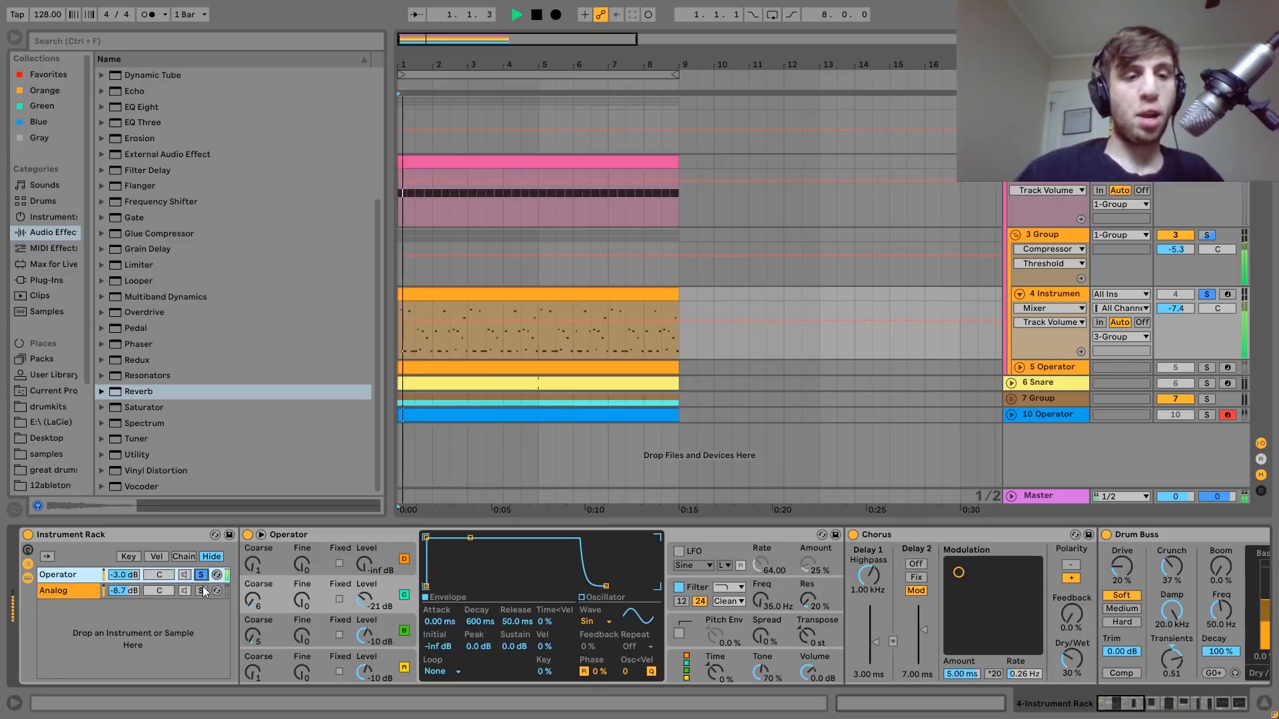
{"action": "left_click", "coordinate": [201, 590]}
{"action": "scroll", "coordinate": [201, 590], "scroll_direction": "right", "scroll_amount": 6}
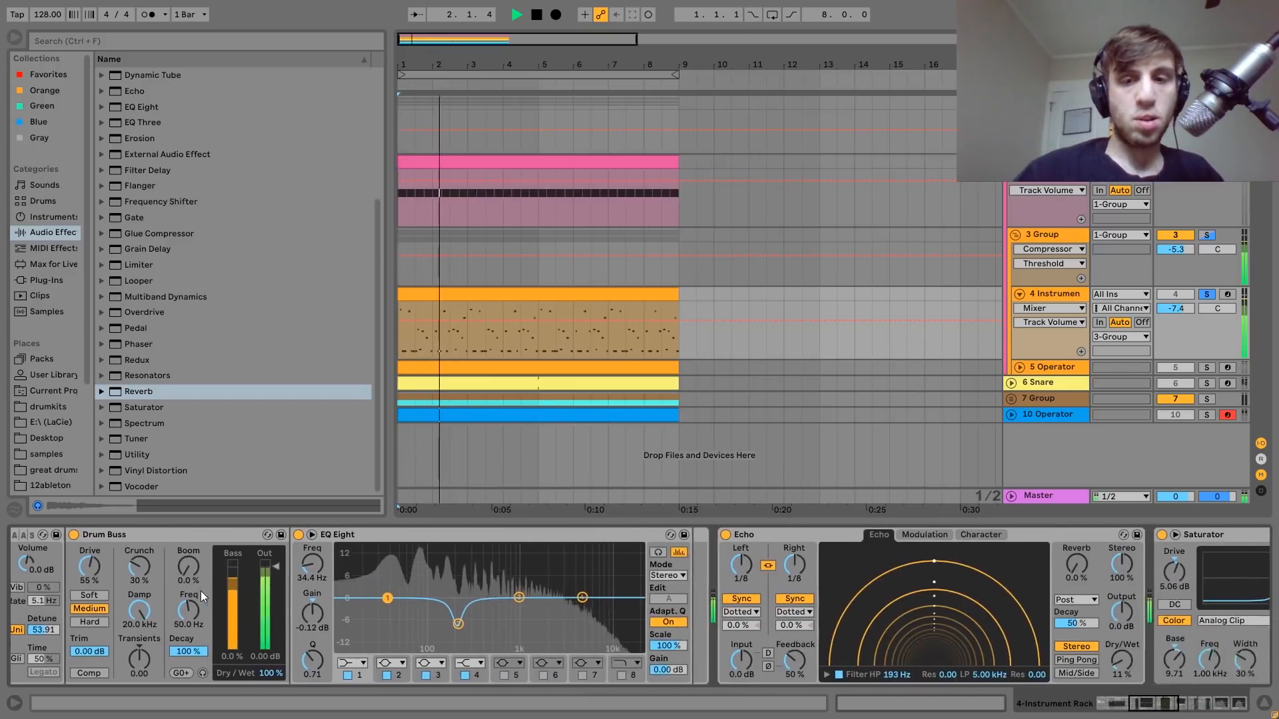
{"action": "key", "text": "space"}
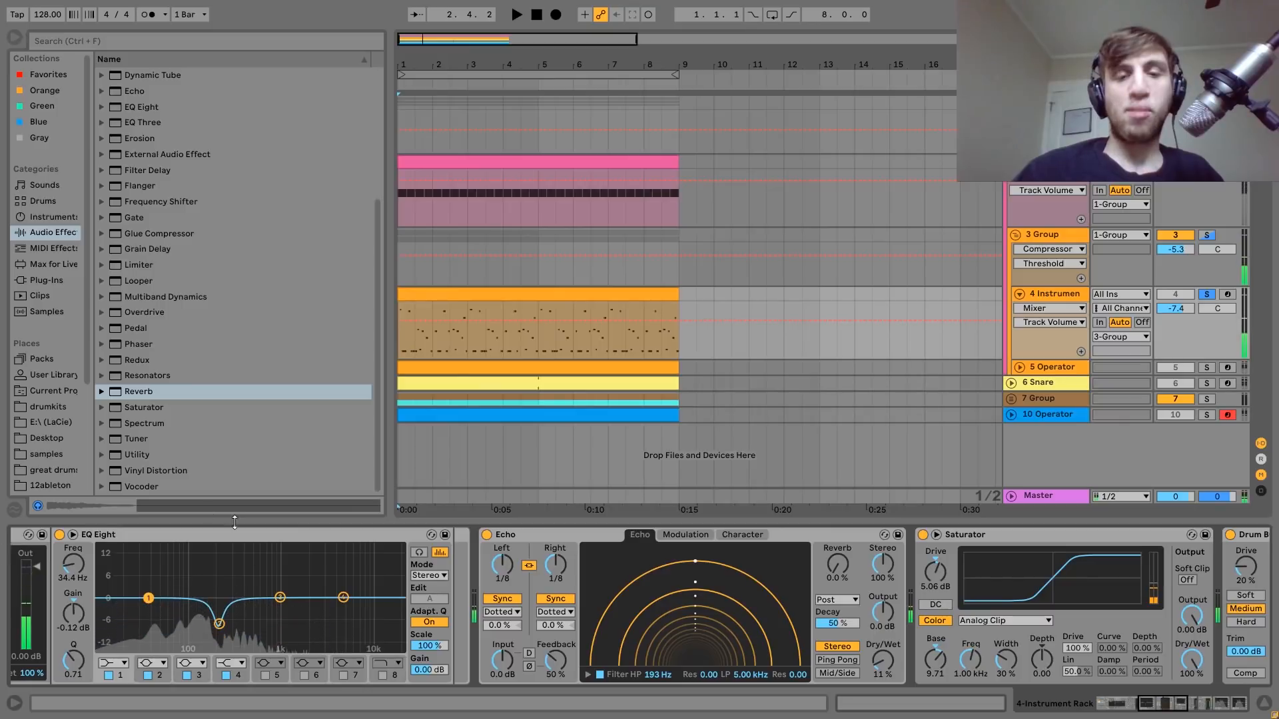
{"action": "scroll", "coordinate": [245, 565], "scroll_direction": "left", "scroll_amount": 6}
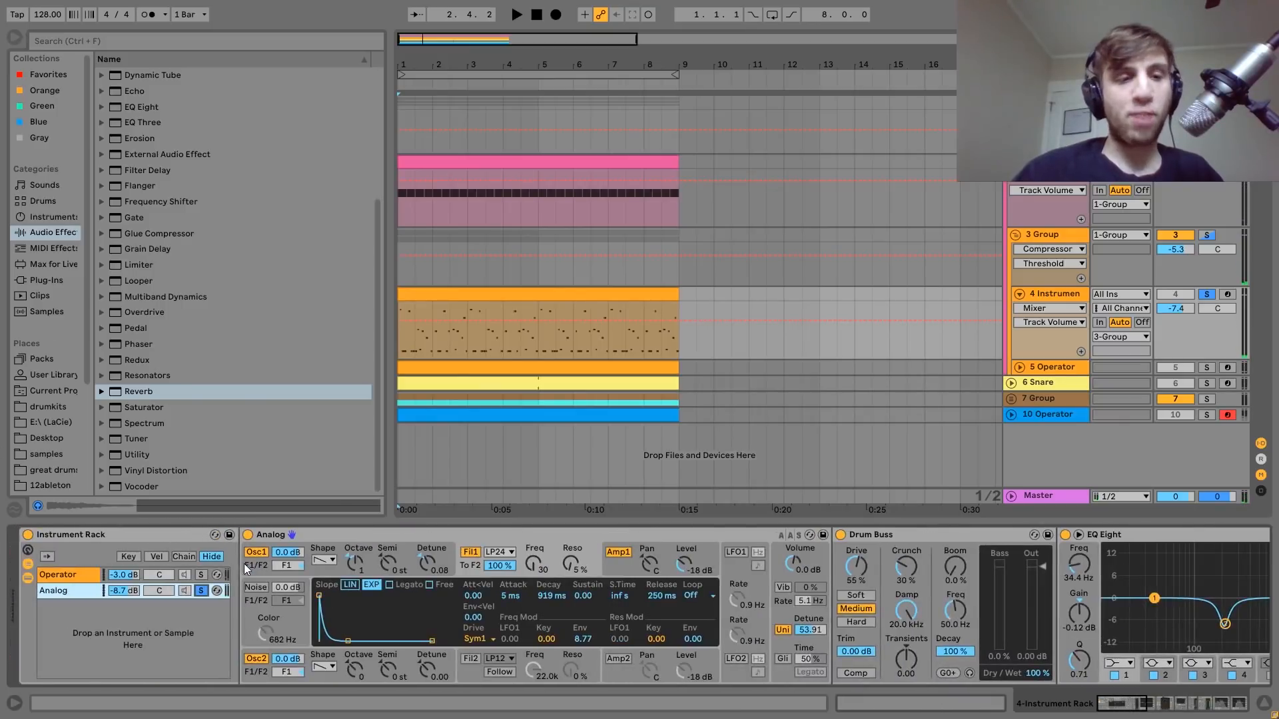
{"action": "left_click", "coordinate": [201, 574]}
{"action": "key", "text": "space"}
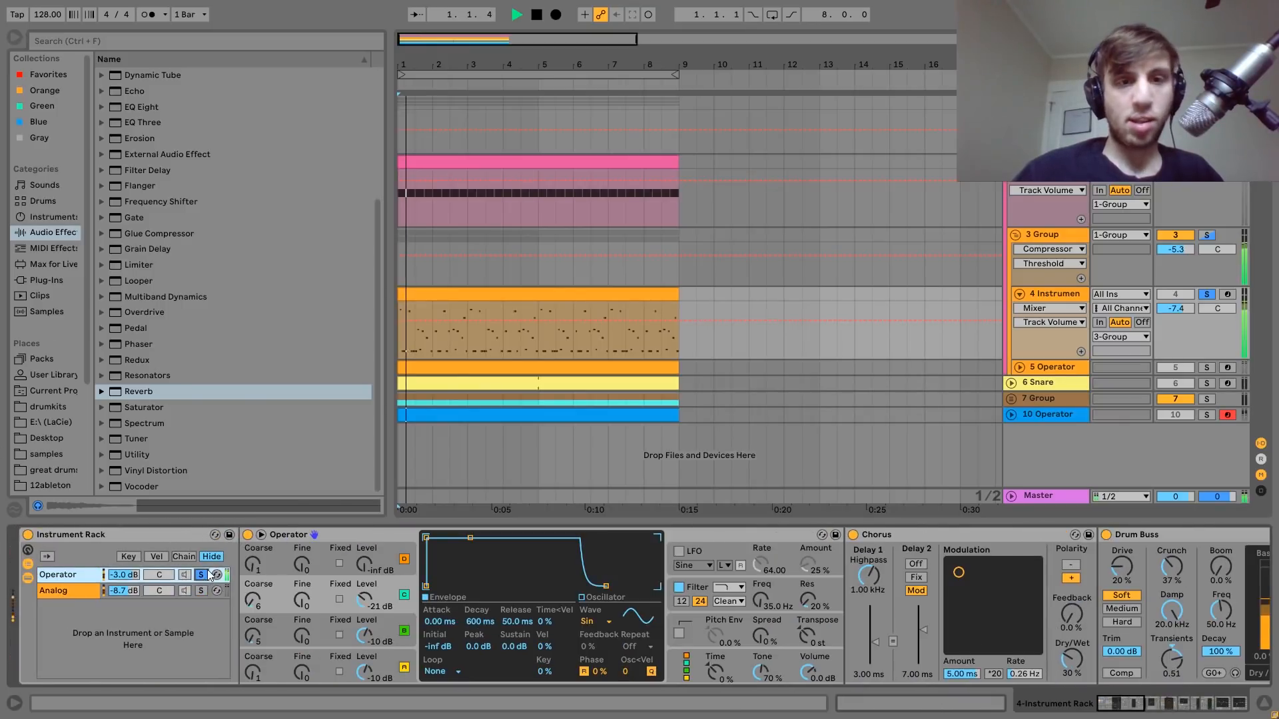
Open the 4 Instrument track's MIDI clip, examine the low and high notes in its first bar, and play it back.
{"action": "double_click", "coordinate": [533, 313]}
{"action": "key", "text": "space"}
{"action": "left_click_drag", "start_coordinate": [212, 537], "coordinate": [214, 580]}
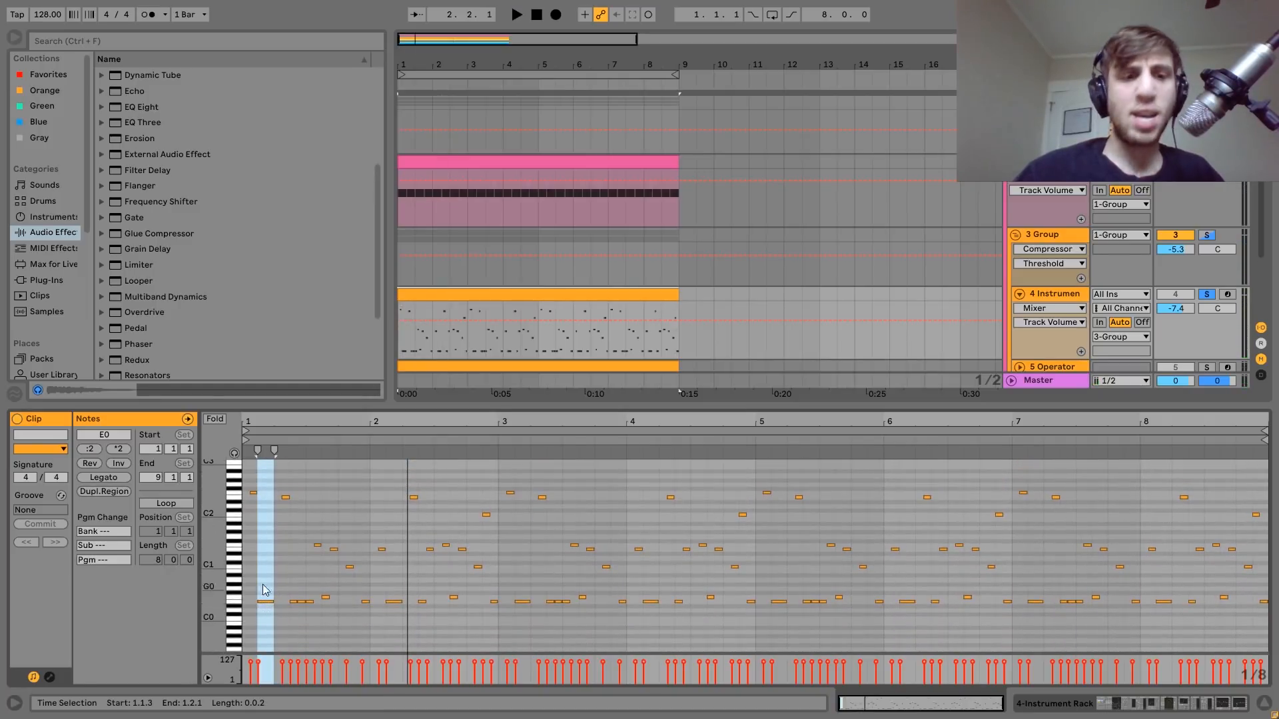
{"action": "left_click_drag", "start_coordinate": [252, 481], "coordinate": [336, 537]}
{"action": "left_click", "coordinate": [349, 566]}
{"action": "left_click_drag", "start_coordinate": [351, 585], "coordinate": [327, 609]}
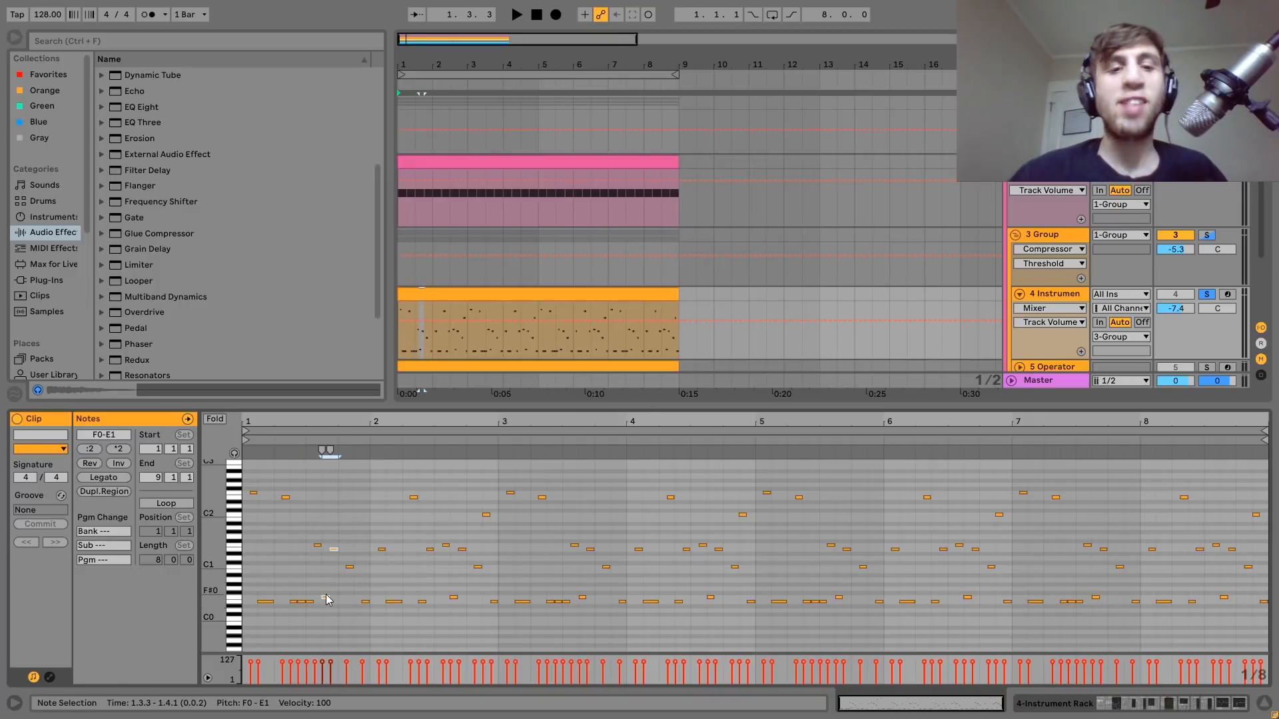
{"action": "key", "text": "space"}
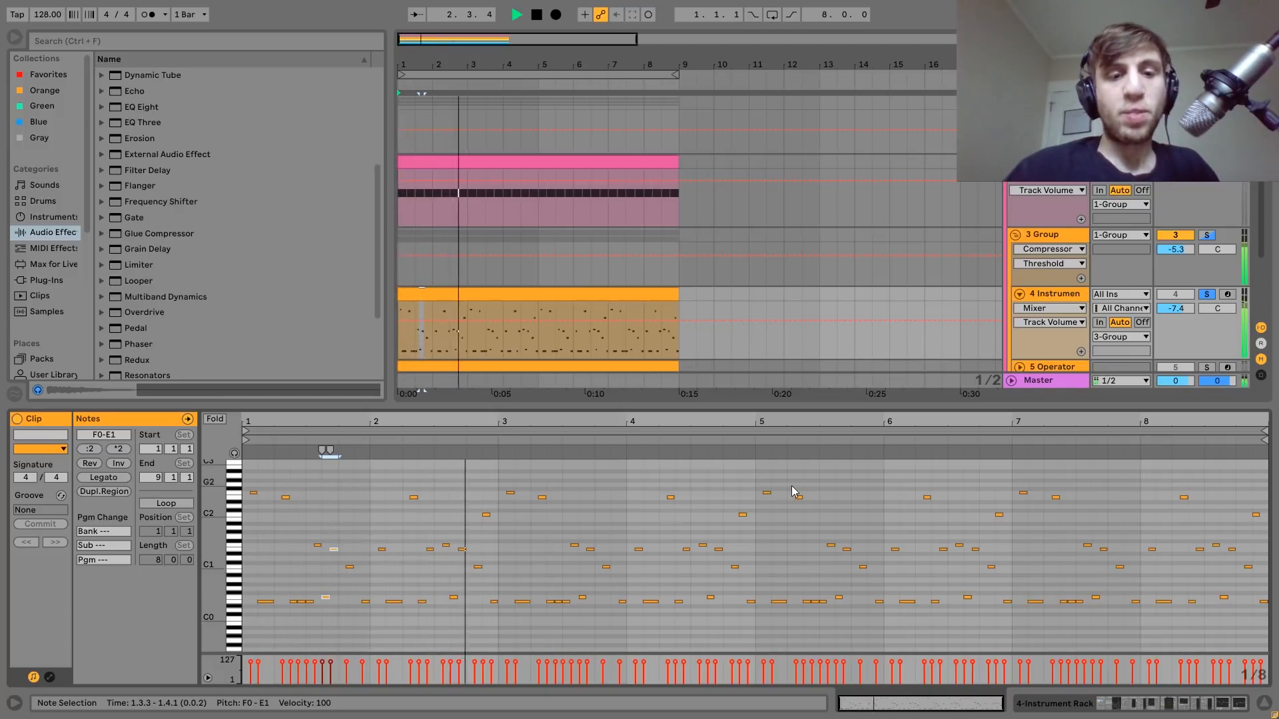
Show the 4 Instrument track's devices and examine the envelopes of Operator's oscillators A, B and C, briefly playing the track.
{"action": "key", "text": "space"}
{"action": "left_click", "coordinate": [1061, 297]}
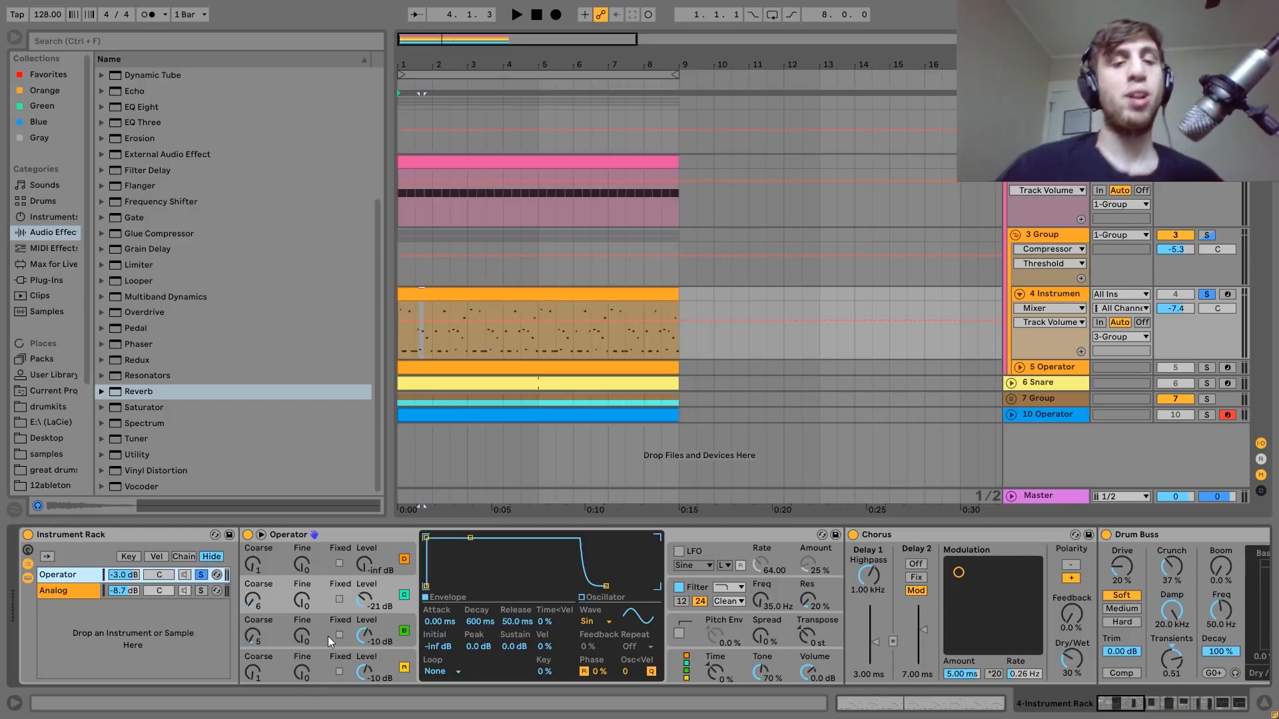
{"action": "left_click", "coordinate": [397, 654]}
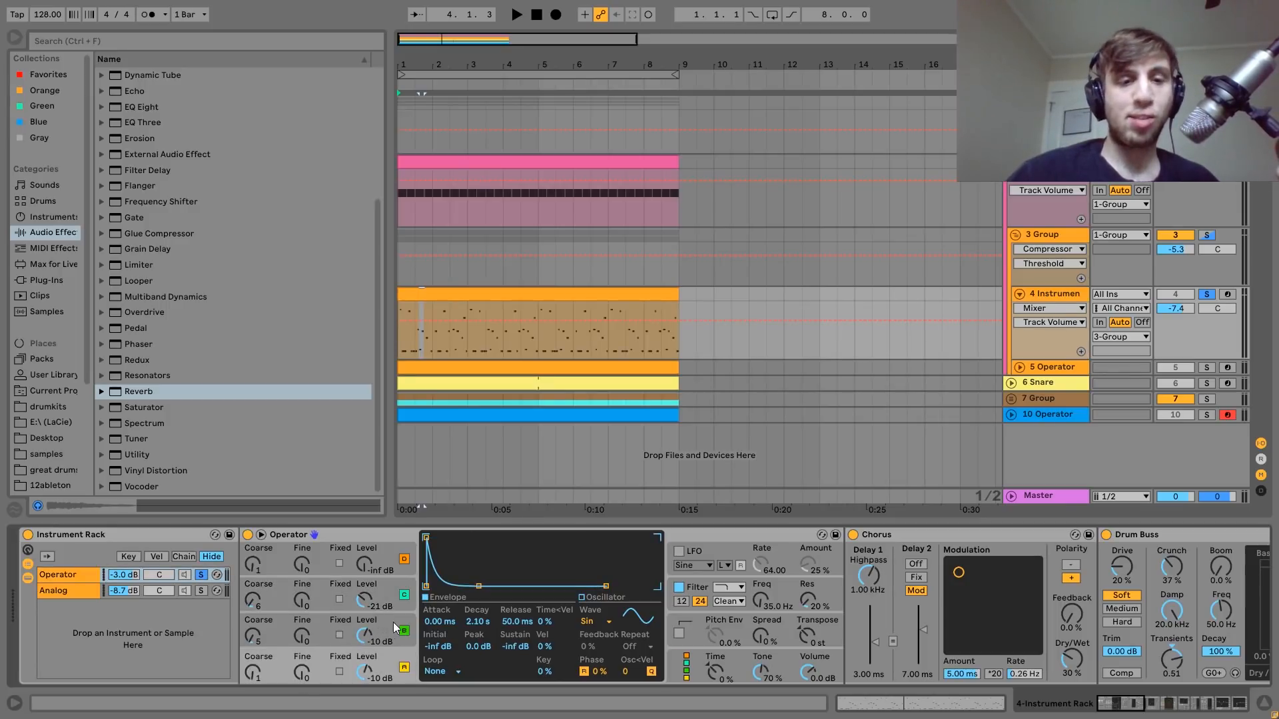
{"action": "left_click", "coordinate": [393, 622]}
{"action": "left_click", "coordinate": [387, 586]}
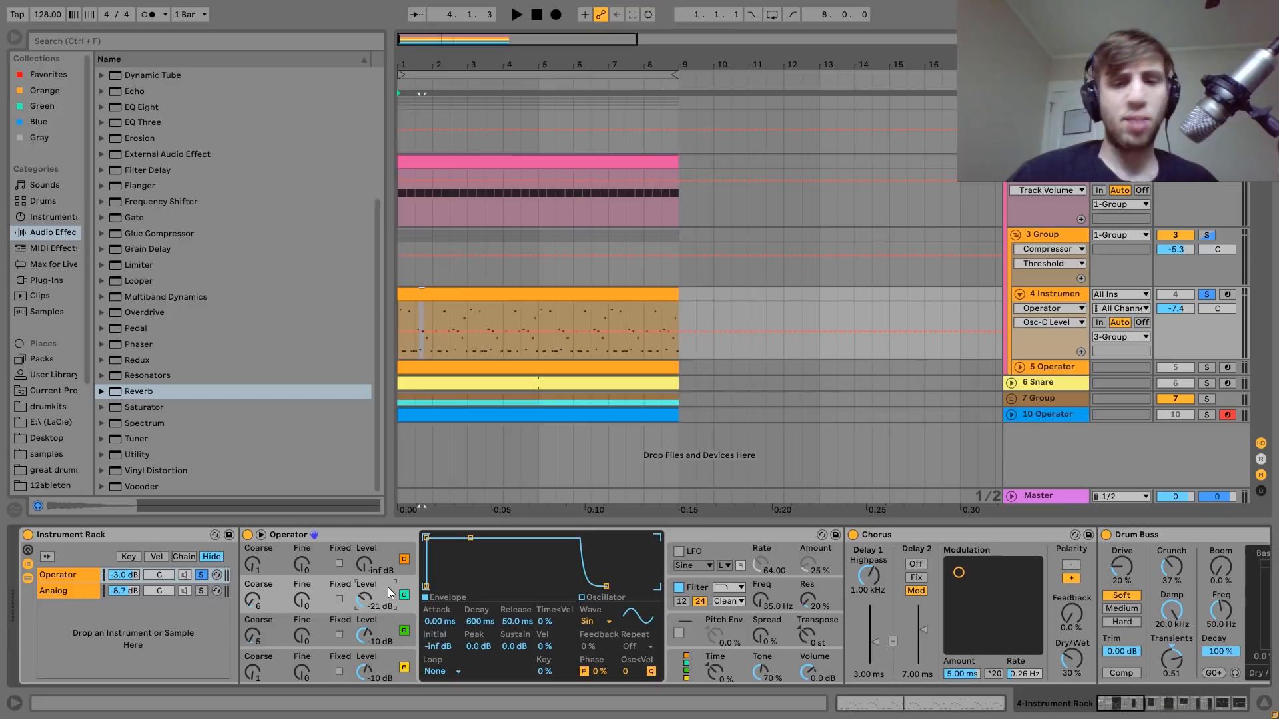
{"action": "left_click", "coordinate": [390, 625]}
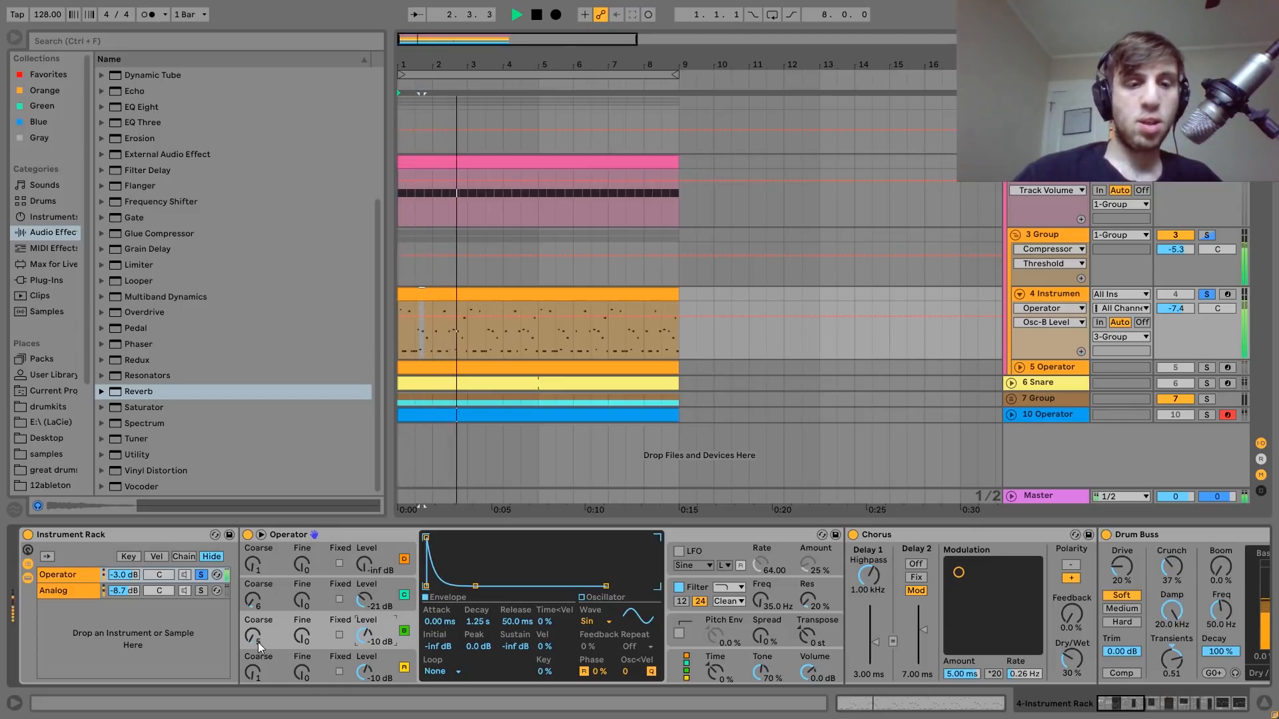
{"action": "key", "text": "space"}
Play the Operator chain with its filter switched off and on to compare the sound, leaving the filter enabled.
{"action": "scroll", "coordinate": [257, 642], "scroll_direction": "right", "scroll_amount": 3}
{"action": "scroll", "coordinate": [257, 642], "scroll_direction": "right", "scroll_amount": 1}
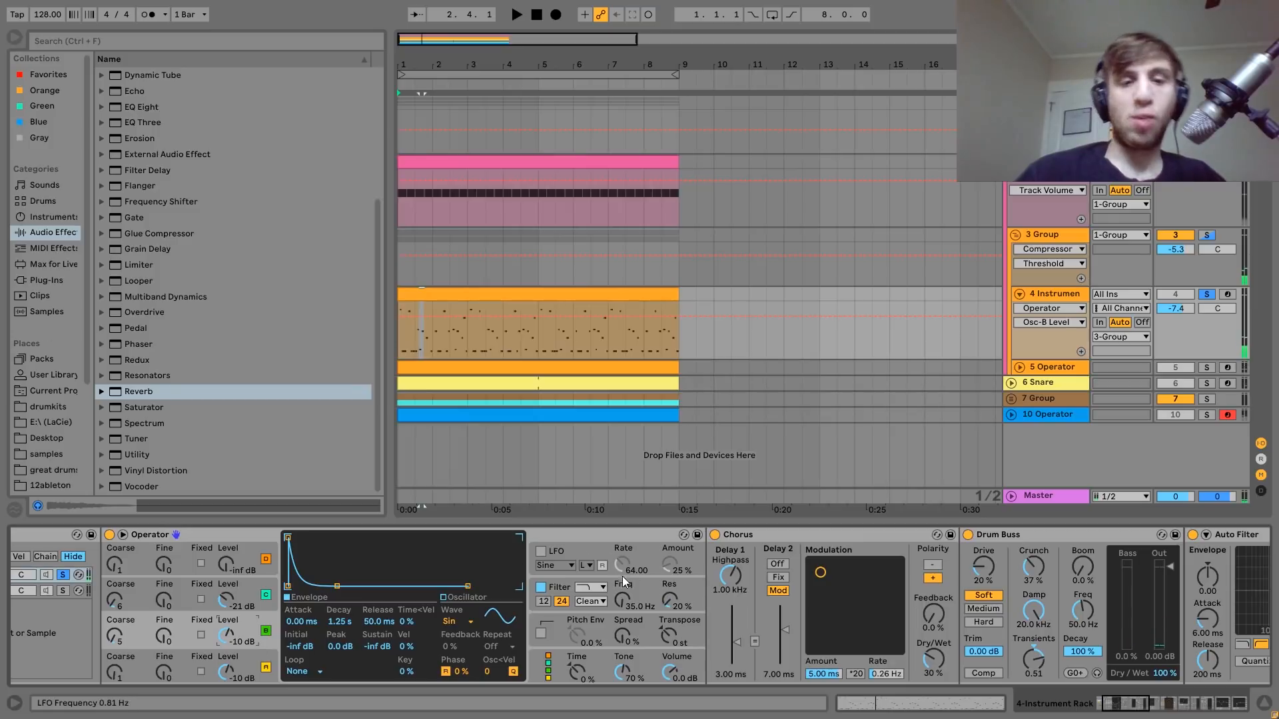
{"action": "left_click", "coordinate": [541, 588]}
{"action": "key", "text": "space"}
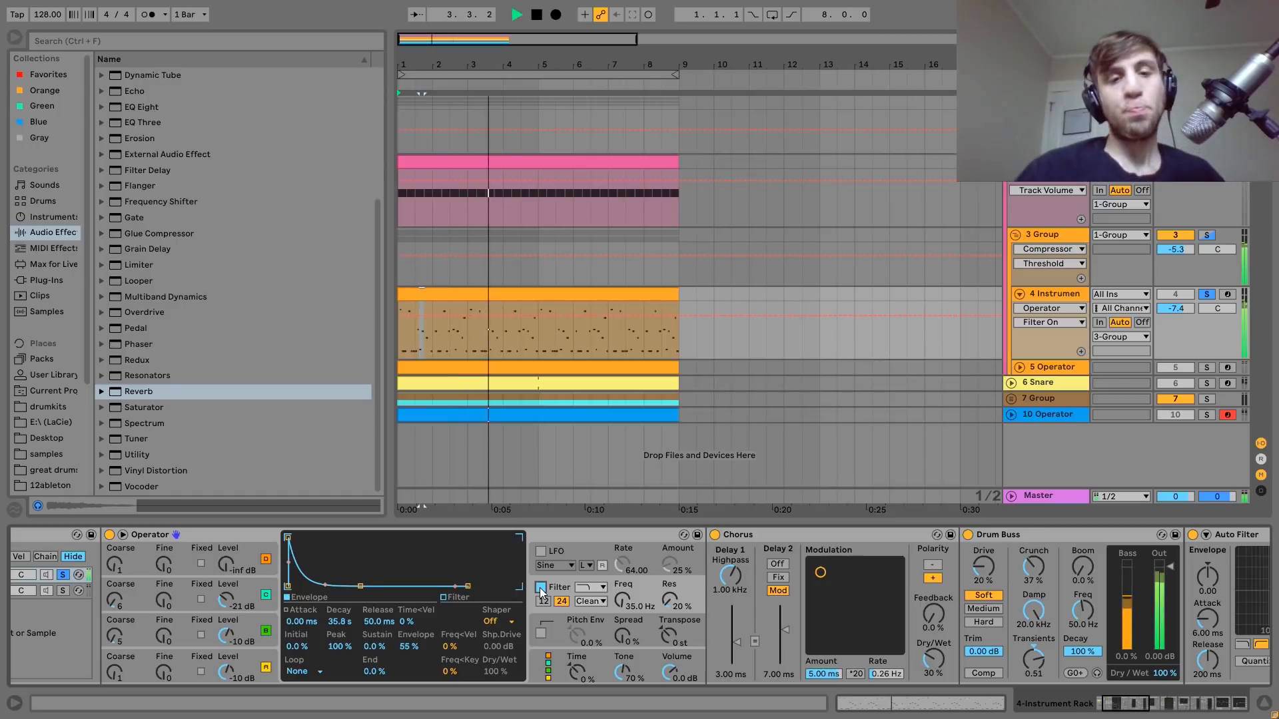
{"action": "key", "text": "space"}
{"action": "key", "text": "space"}
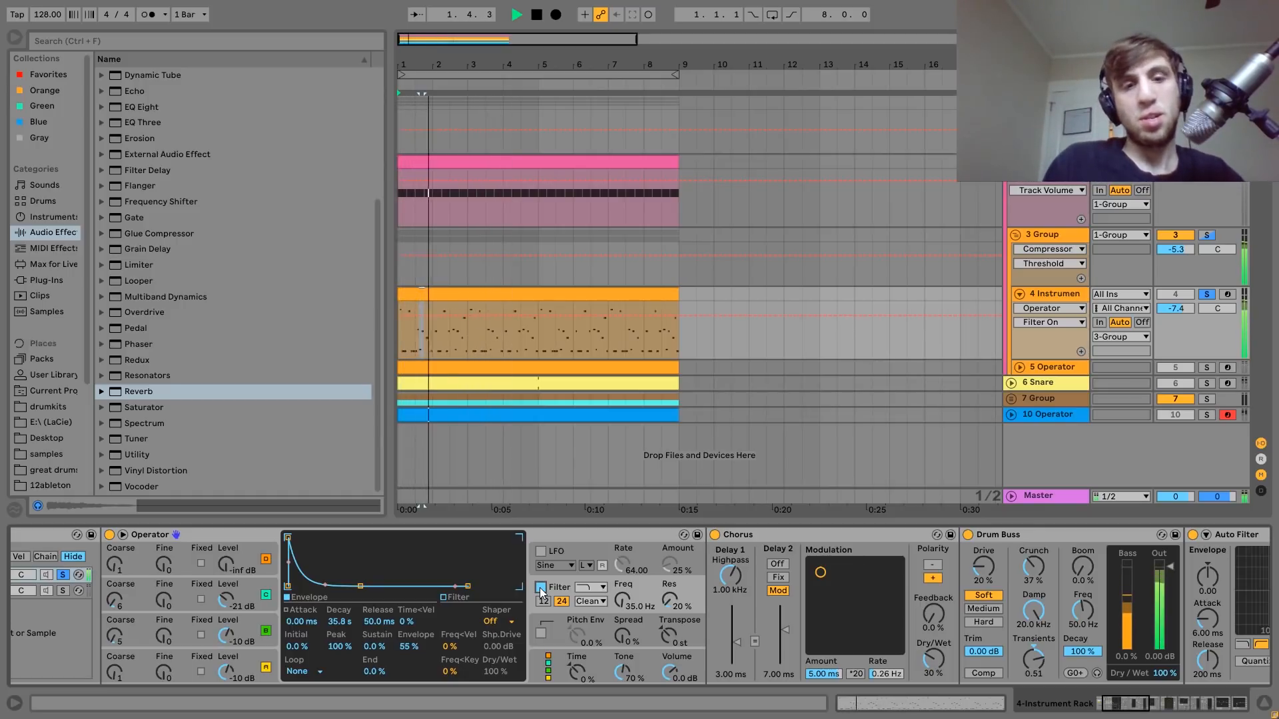
{"action": "left_click", "coordinate": [541, 587]}
{"action": "key", "text": "space"}
{"action": "left_click", "coordinate": [541, 587]}
Examine the Chorus, Drum Buss and Auto Filter following Operator in its chain, playing the chain briefly.
{"action": "scroll", "coordinate": [543, 591], "scroll_direction": "right", "scroll_amount": 6}
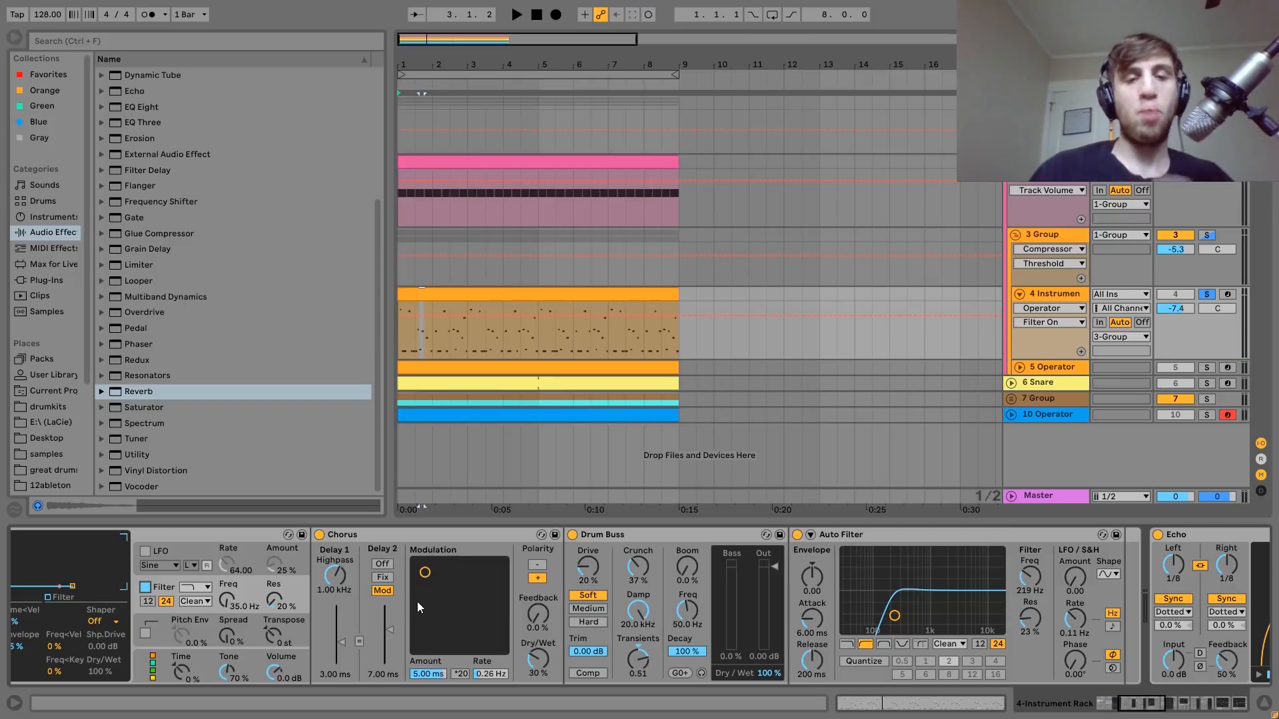
{"action": "scroll", "coordinate": [417, 602], "scroll_direction": "right", "scroll_amount": 4}
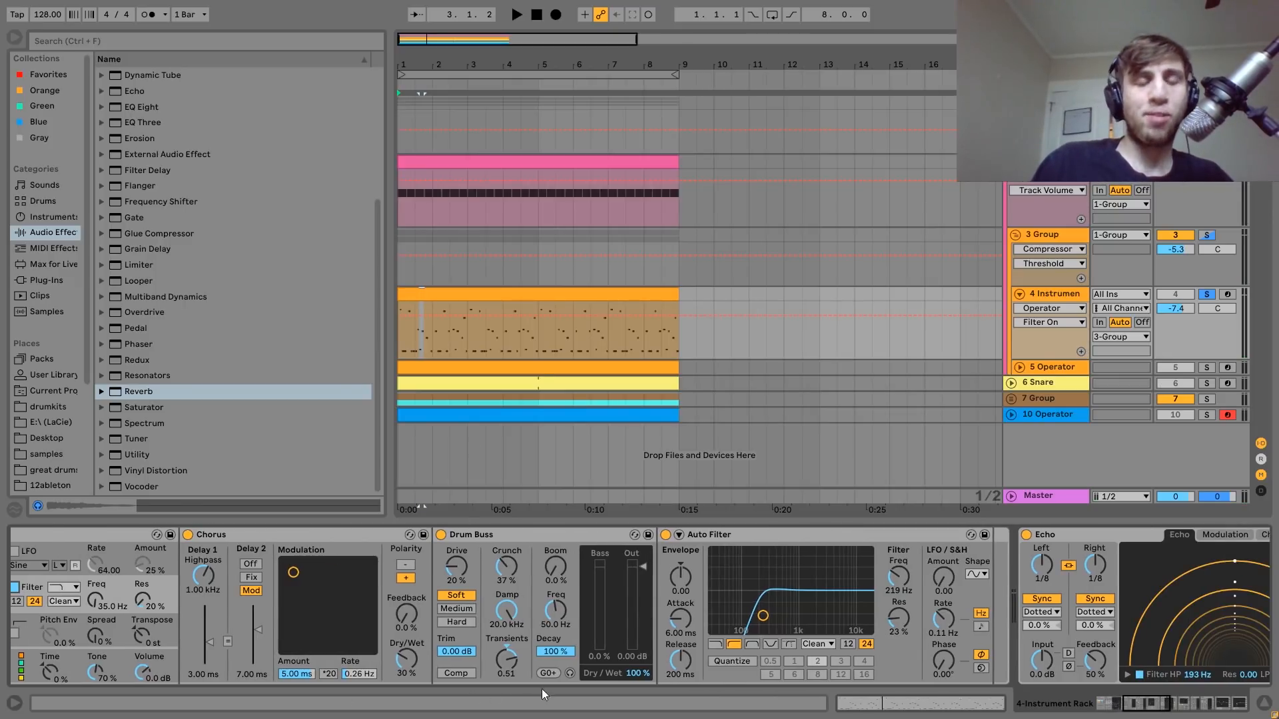
{"action": "scroll", "coordinate": [488, 640], "scroll_direction": "left", "scroll_amount": 15}
{"action": "key", "text": "space"}
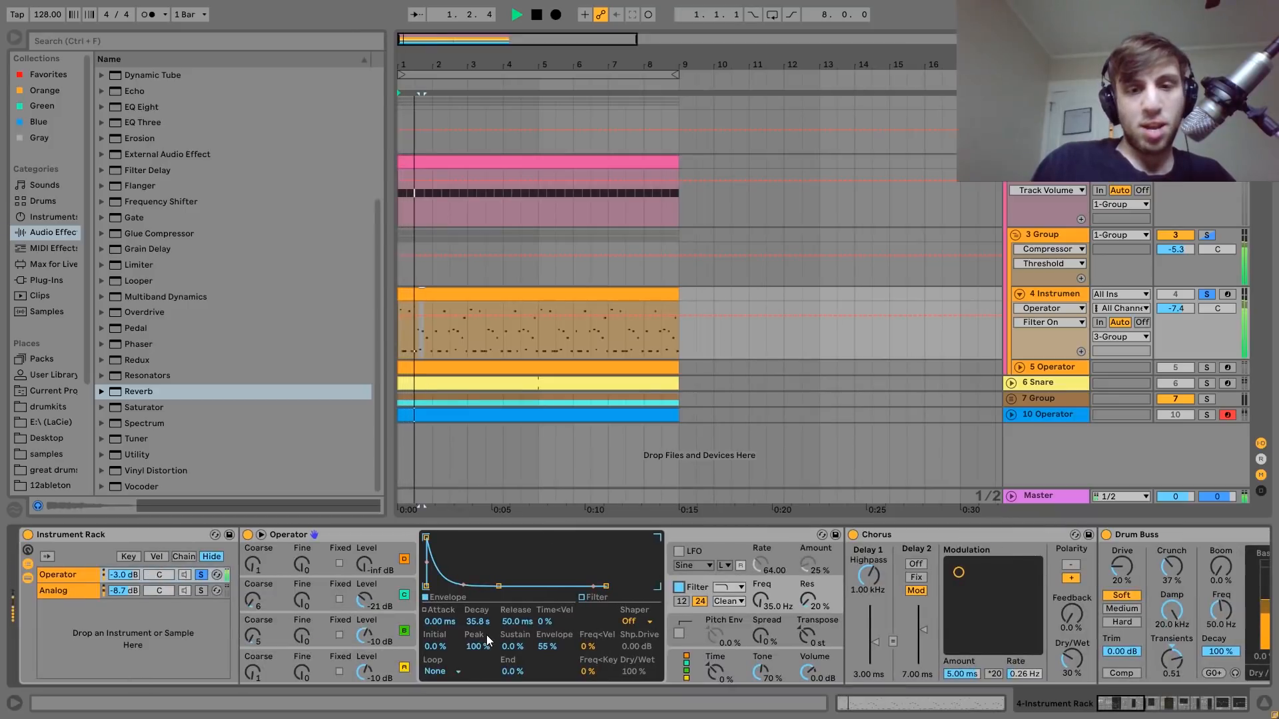
{"action": "scroll", "coordinate": [486, 634], "scroll_direction": "right", "scroll_amount": 8}
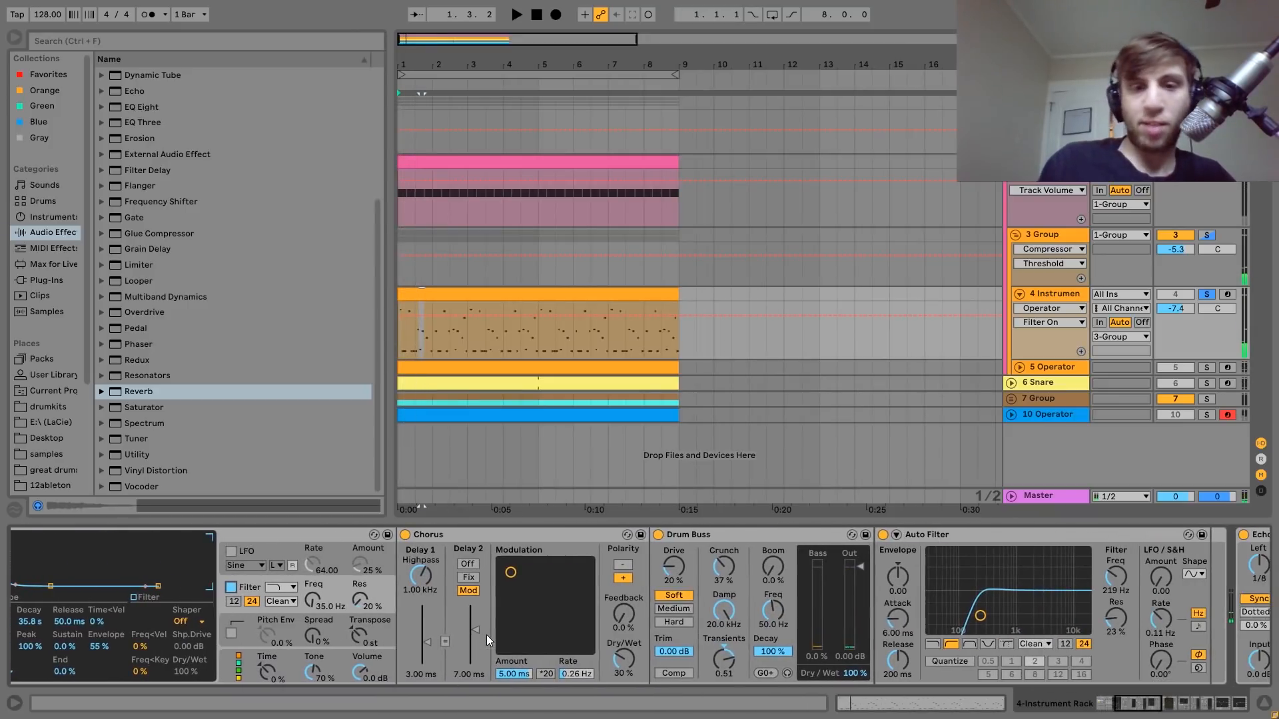
{"action": "scroll", "coordinate": [717, 665], "scroll_direction": "right", "scroll_amount": 7}
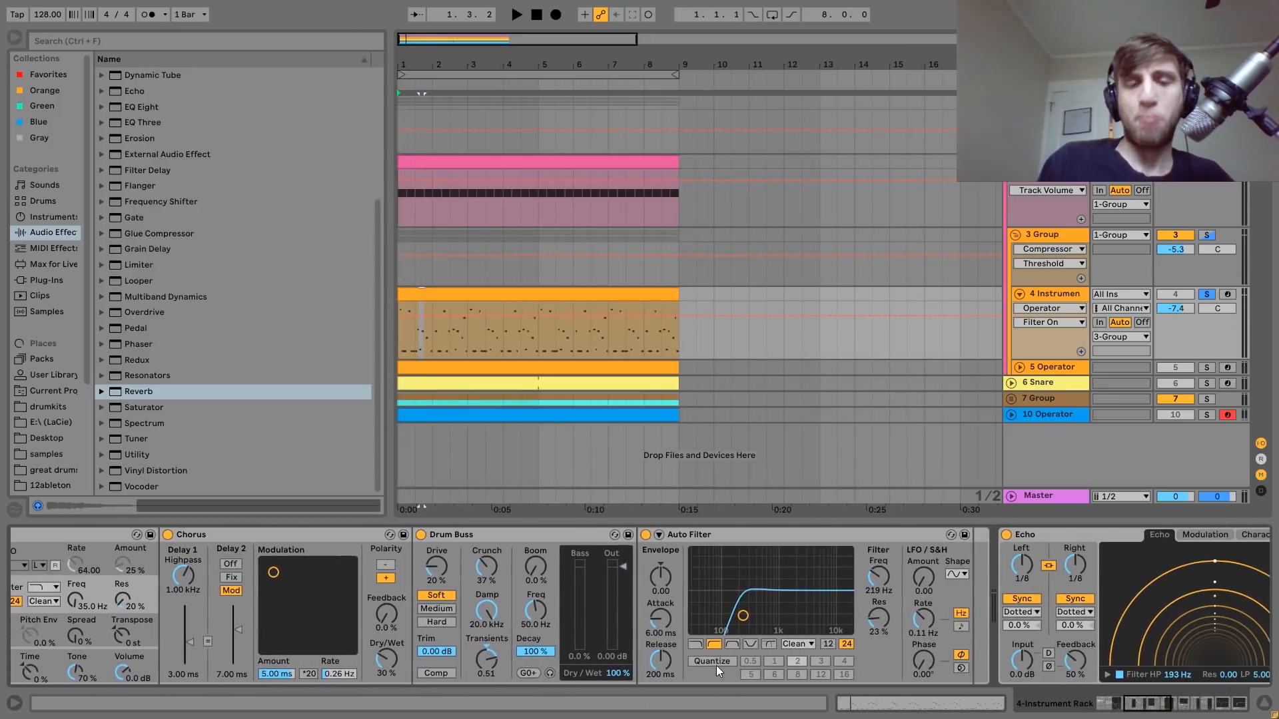
{"action": "scroll", "coordinate": [745, 610], "scroll_direction": "left", "scroll_amount": 20}
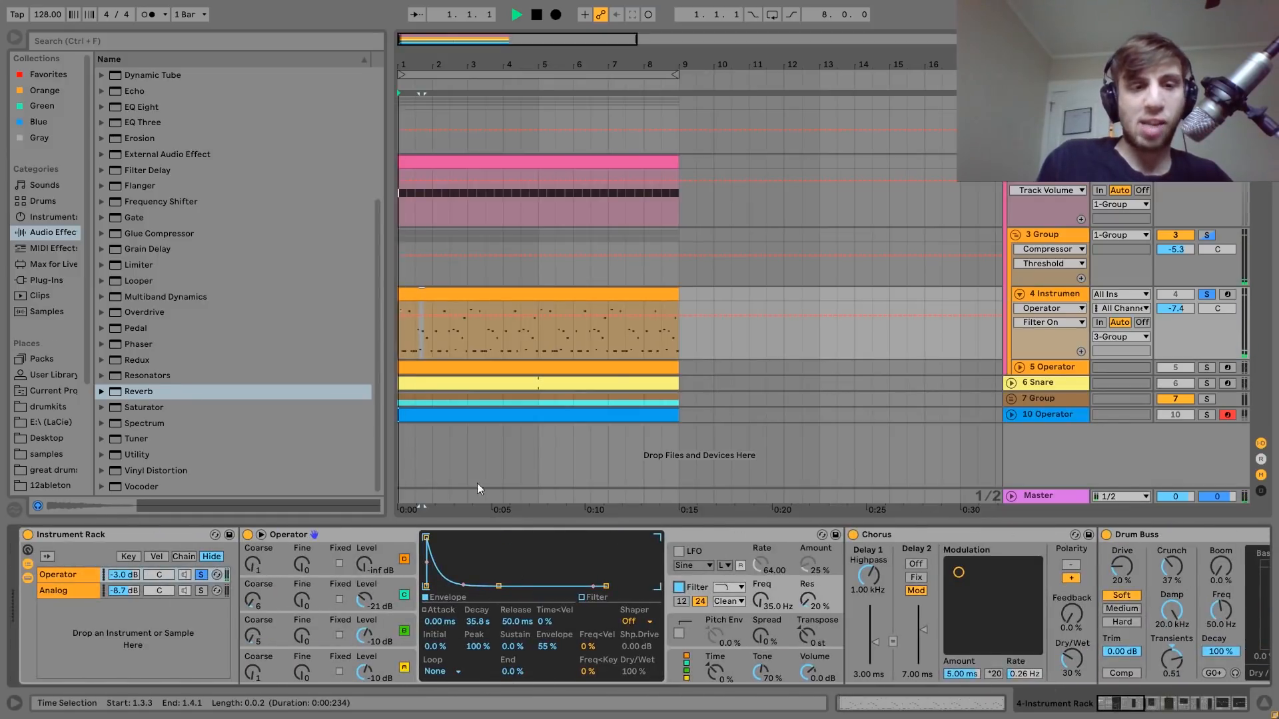
Solo the rack's Analog chain, play it, and examine the Osc1 settings.
{"action": "left_click", "coordinate": [200, 590]}
{"action": "key", "text": "space"}
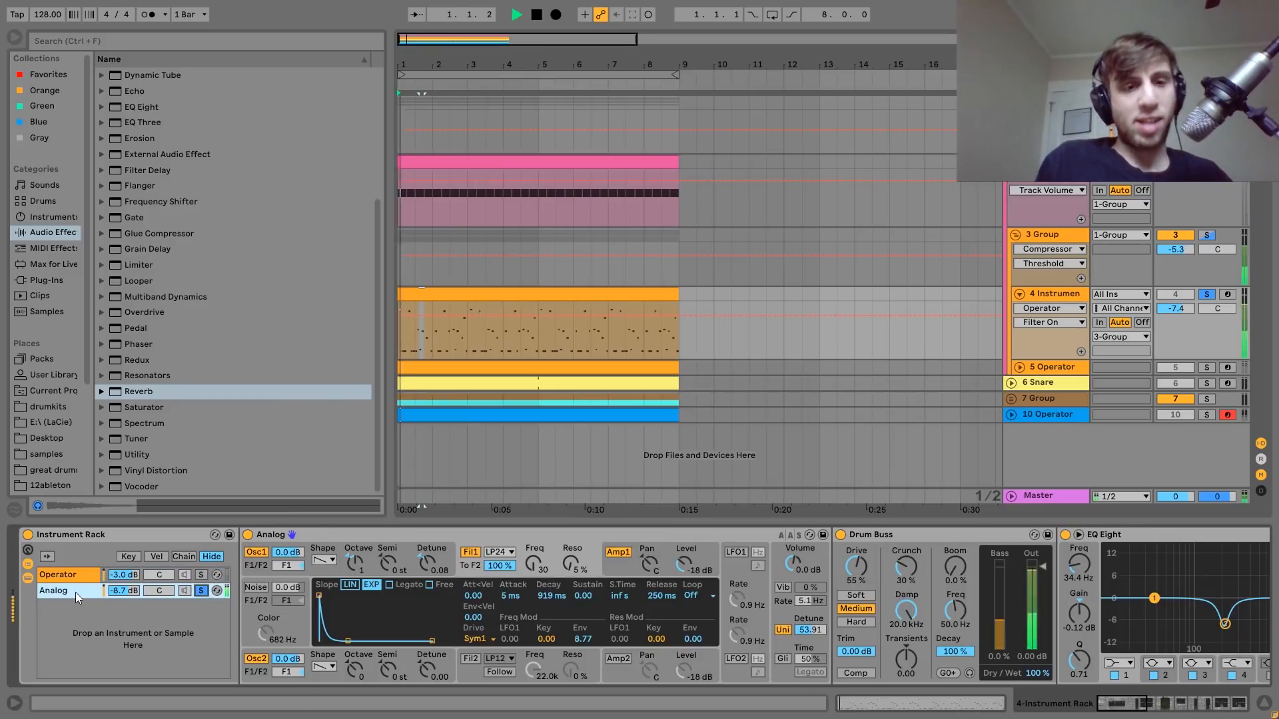
{"action": "left_click", "coordinate": [328, 569]}
{"action": "key", "text": "space"}
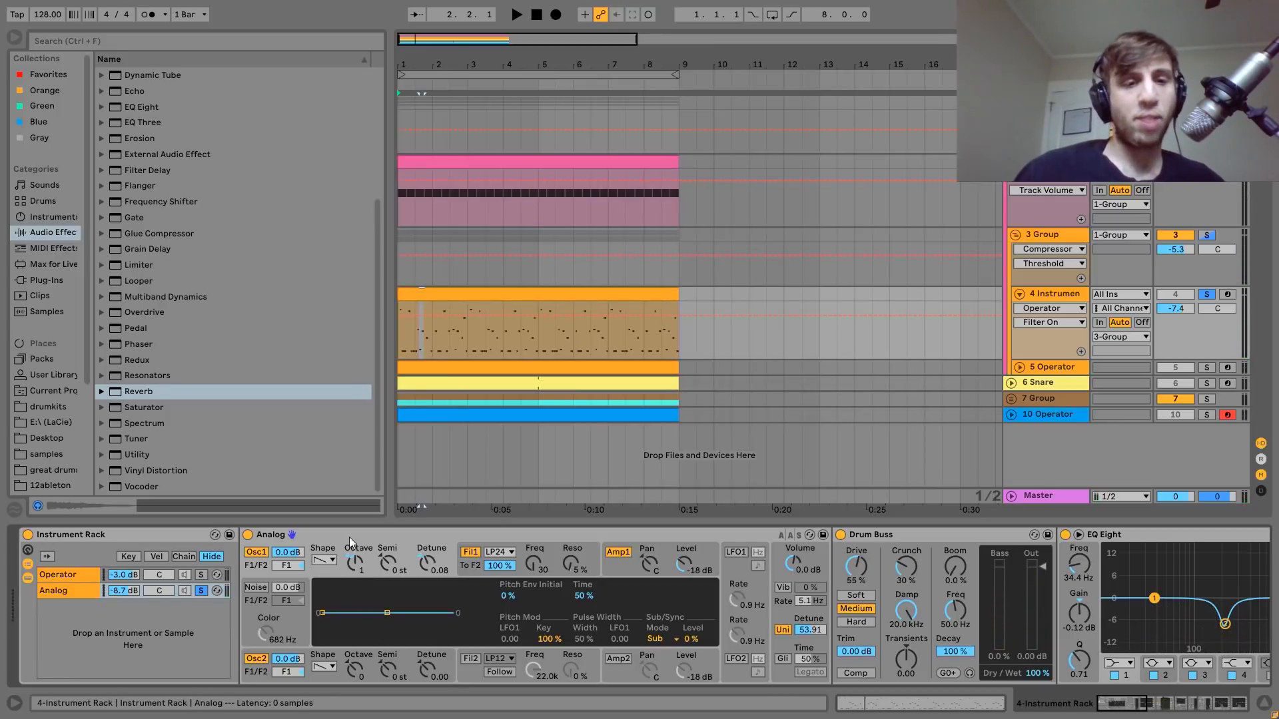
Examine Analog's Fil1 envelope, Amp1 envelope and unison voice settings, playing the chain briefly.
{"action": "left_click", "coordinate": [477, 567]}
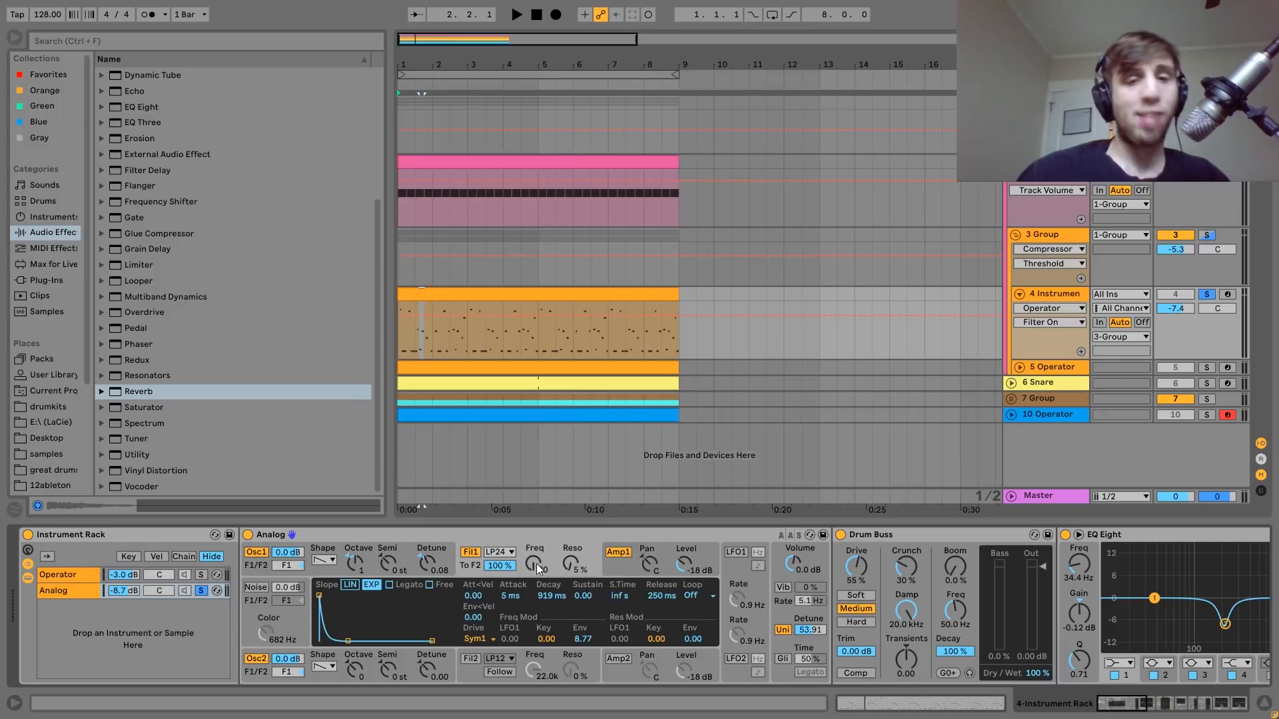
{"action": "key", "text": "space"}
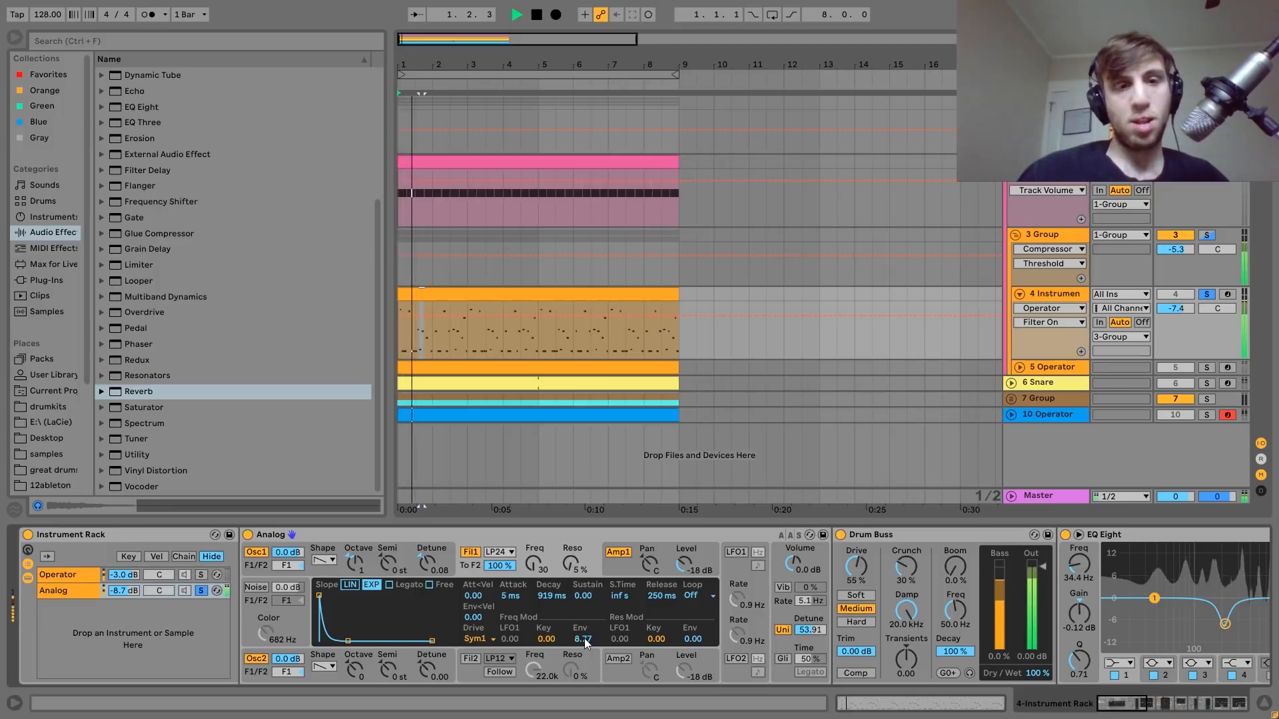
{"action": "key", "text": "space"}
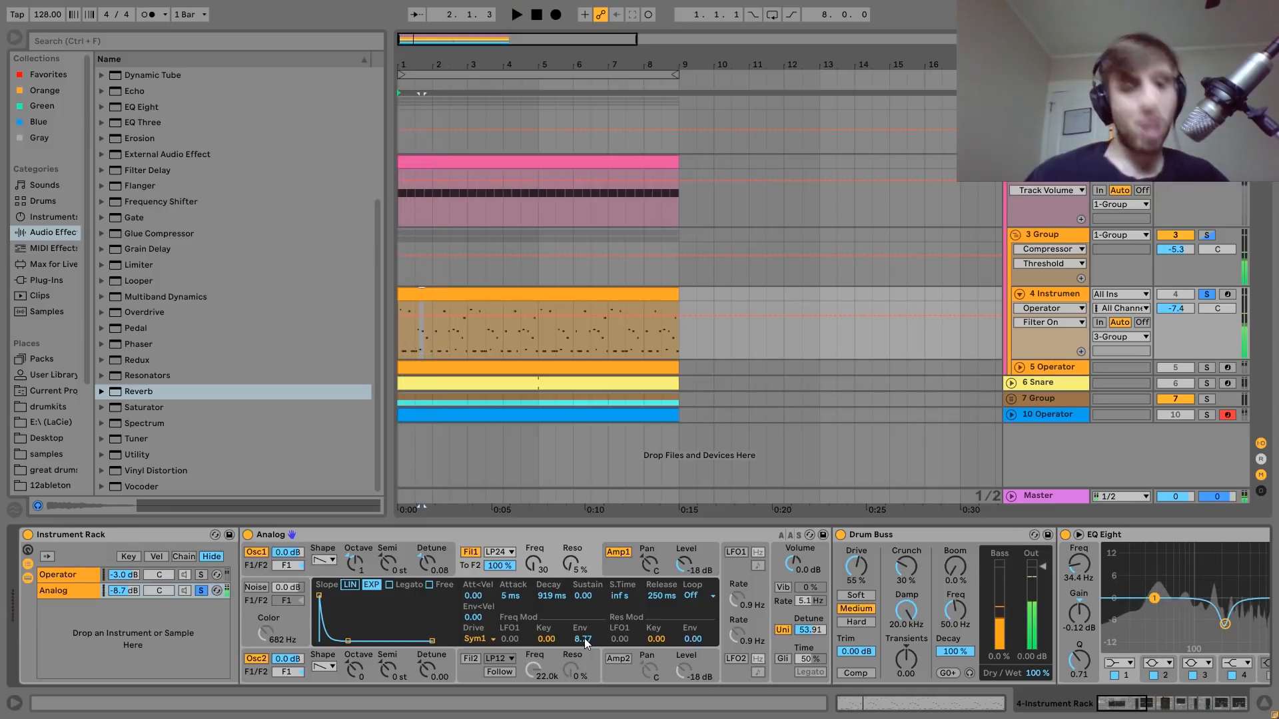
{"action": "left_click", "coordinate": [616, 561]}
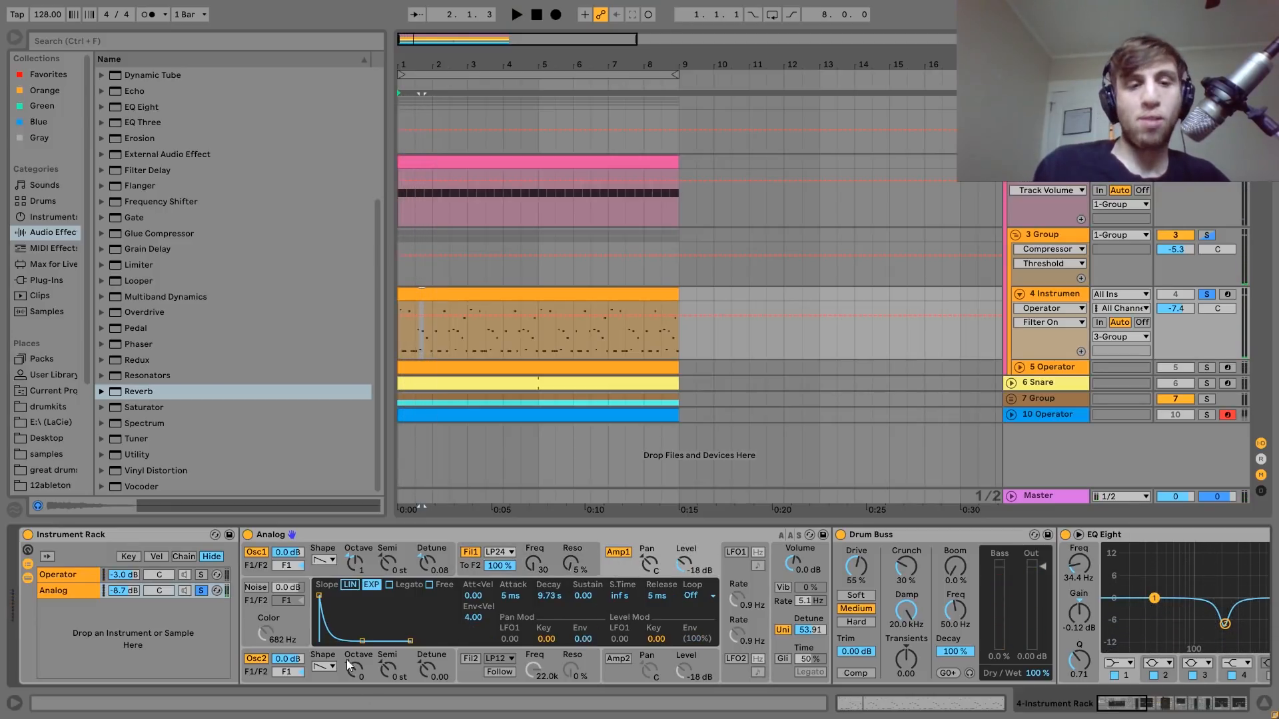
{"action": "left_click", "coordinate": [784, 616]}
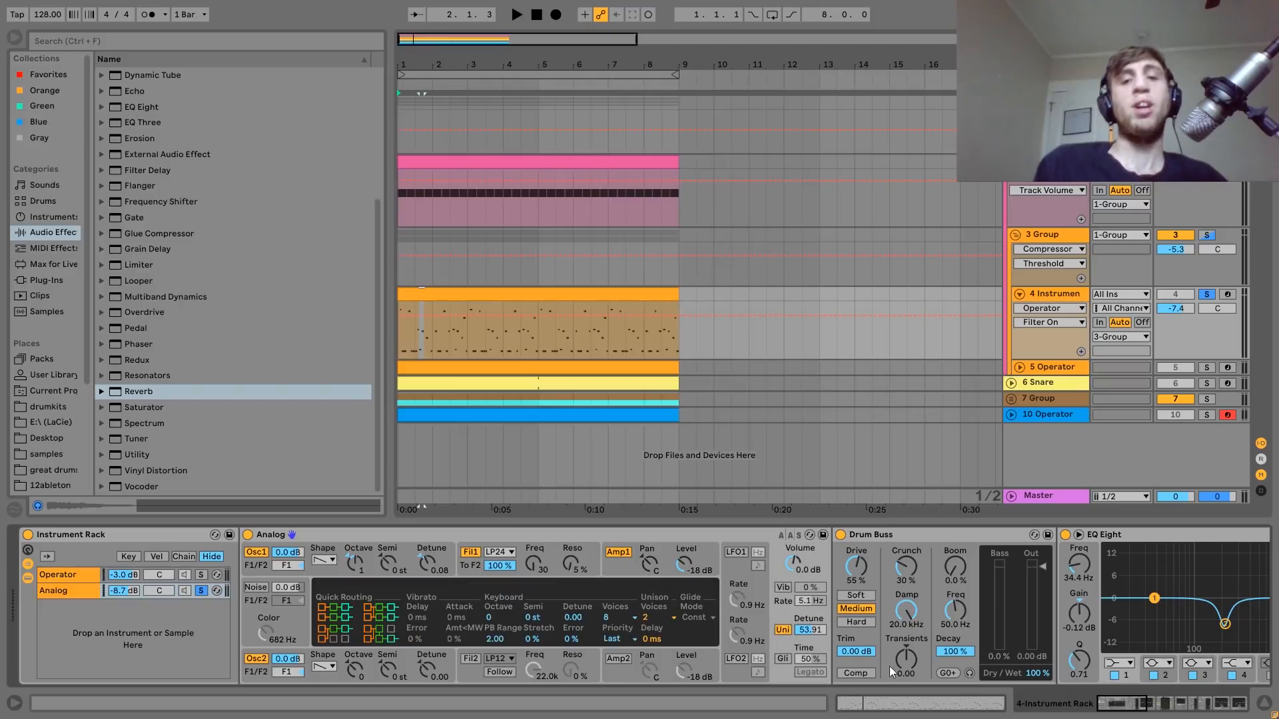
Select the 4 Instrument clip and play it while toggling Analog's unison, leaving unison enabled.
{"action": "left_click", "coordinate": [697, 494]}
{"action": "key", "text": "space"}
{"action": "left_click", "coordinate": [572, 295]}
{"action": "key", "text": "space"}
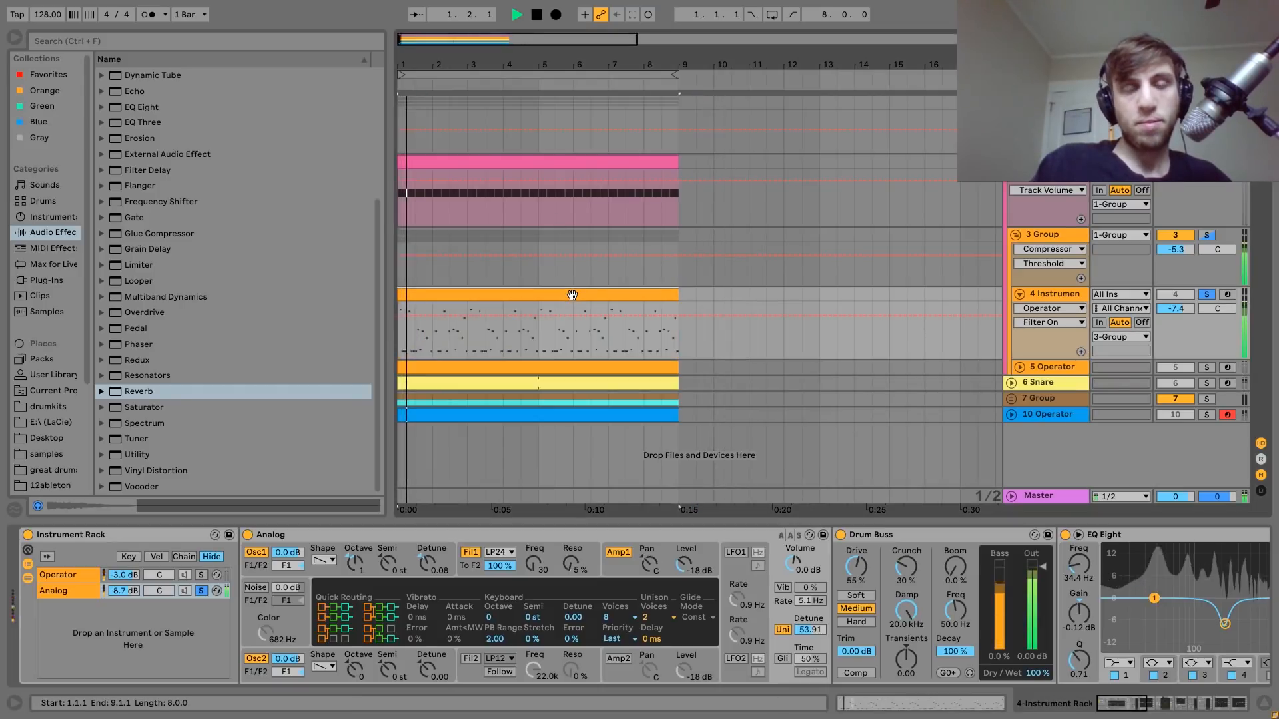
{"action": "left_click", "coordinate": [782, 630]}
{"action": "key", "text": "space"}
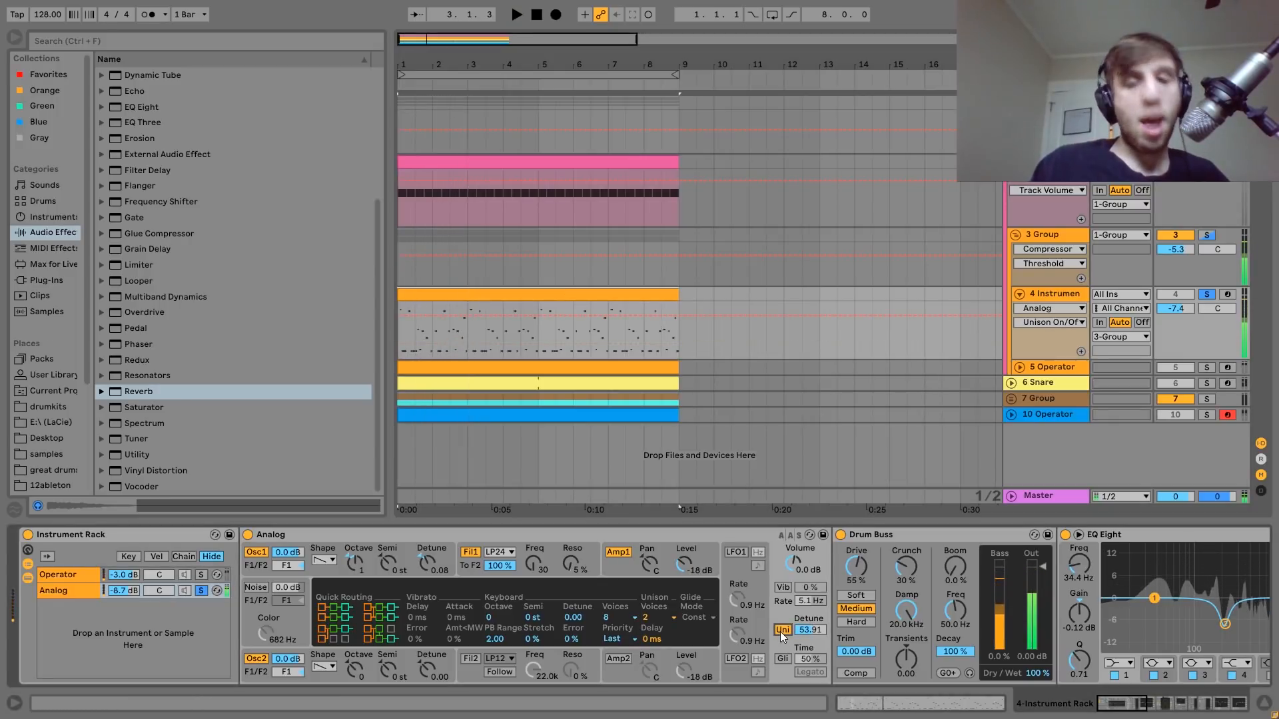
Examine the Analog chain's Drum Buss and the second band's cut in its EQ Eight.
{"action": "scroll", "coordinate": [781, 632], "scroll_direction": "down", "scroll_amount": 5}
{"action": "scroll", "coordinate": [781, 631], "scroll_direction": "down", "scroll_amount": 2}
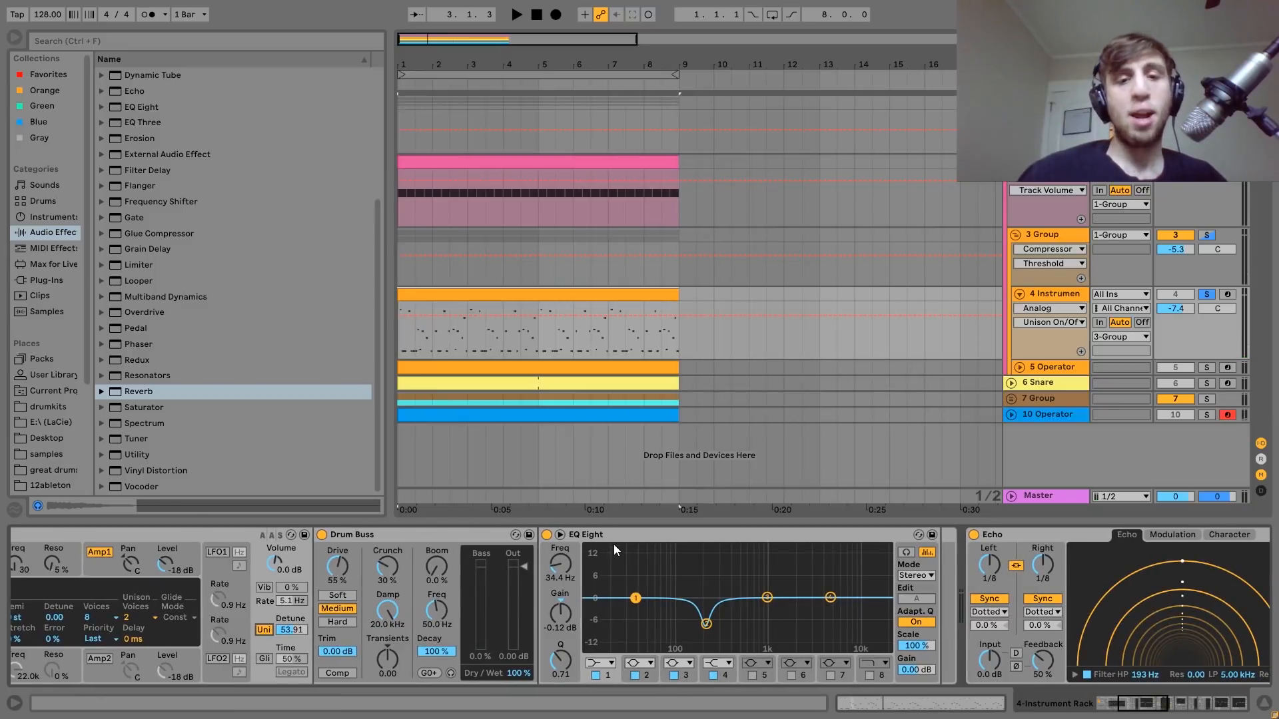
{"action": "left_click", "coordinate": [706, 623]}
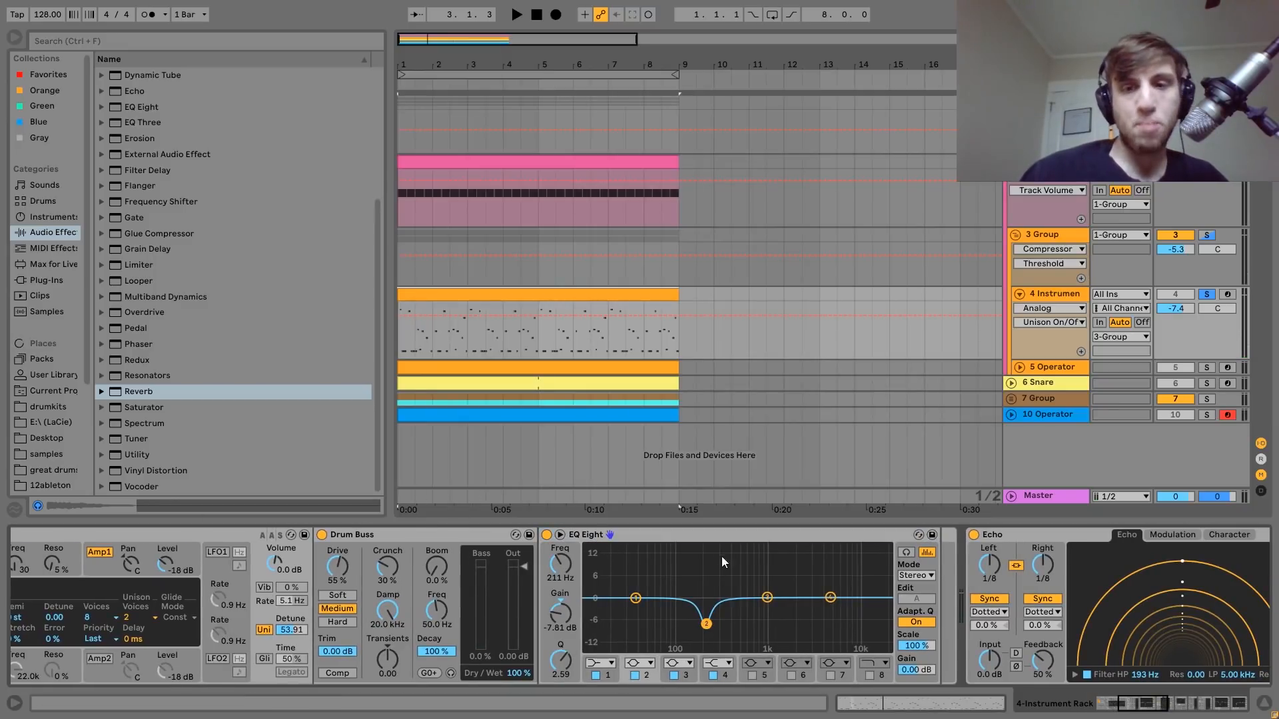
{"action": "scroll", "coordinate": [714, 556], "scroll_direction": "up", "scroll_amount": 8}
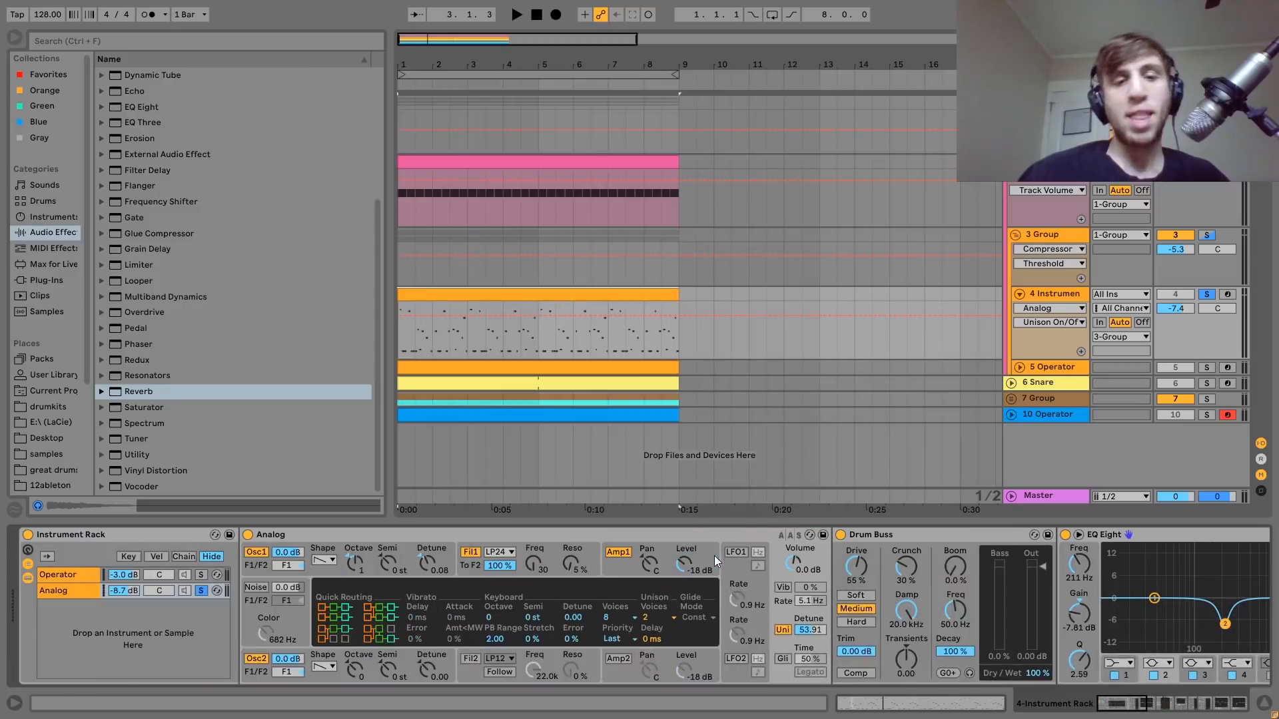
Unsolo the Analog chain and hide the rack's inner devices to reach the Echo placed after the rack.
{"action": "left_click", "coordinate": [202, 592]}
{"action": "left_click", "coordinate": [28, 577]}
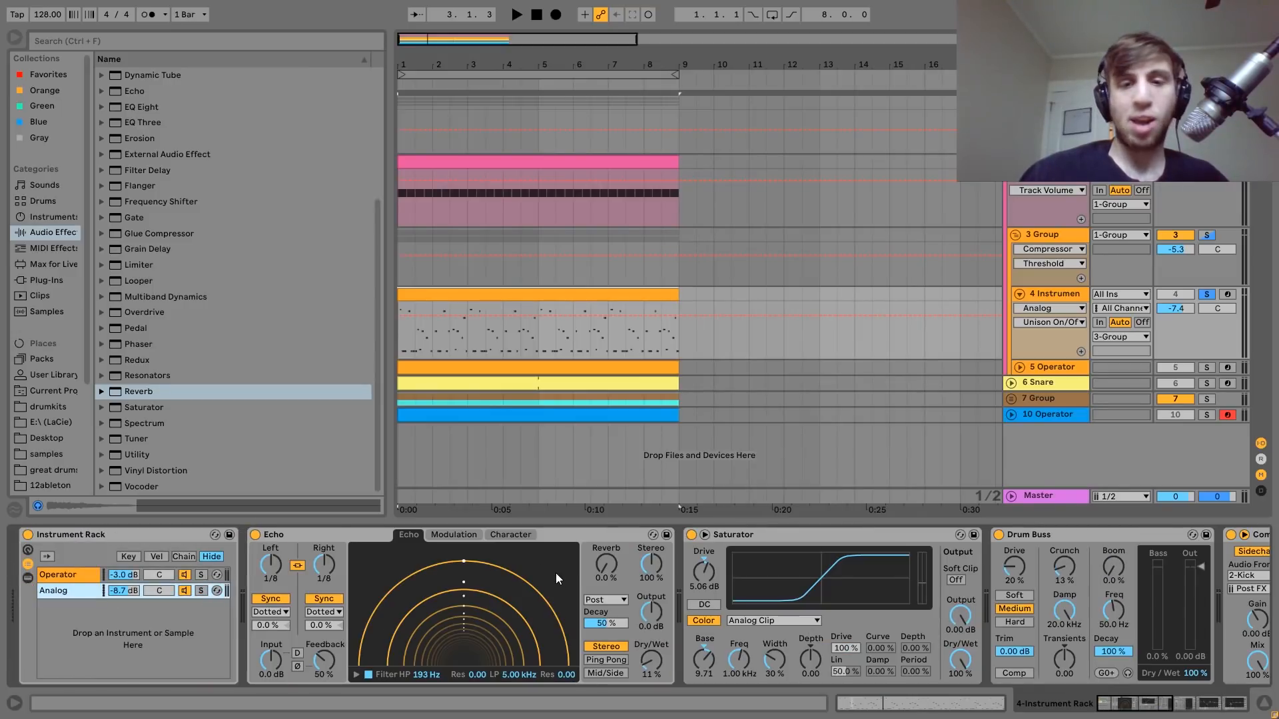
{"action": "left_click", "coordinate": [315, 529]}
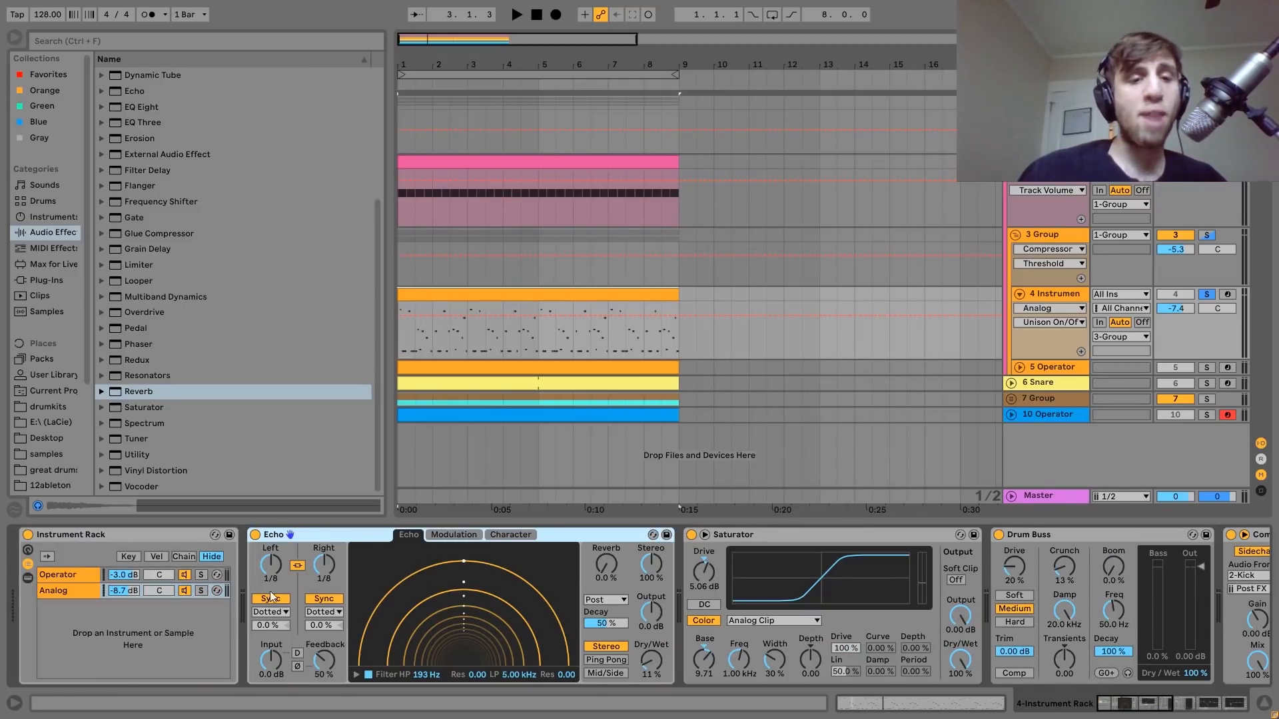
Play the track with the Echo bypassed and re-enabled, then replay it with the Echo on.
{"action": "key", "text": "space"}
{"action": "left_click", "coordinate": [255, 534]}
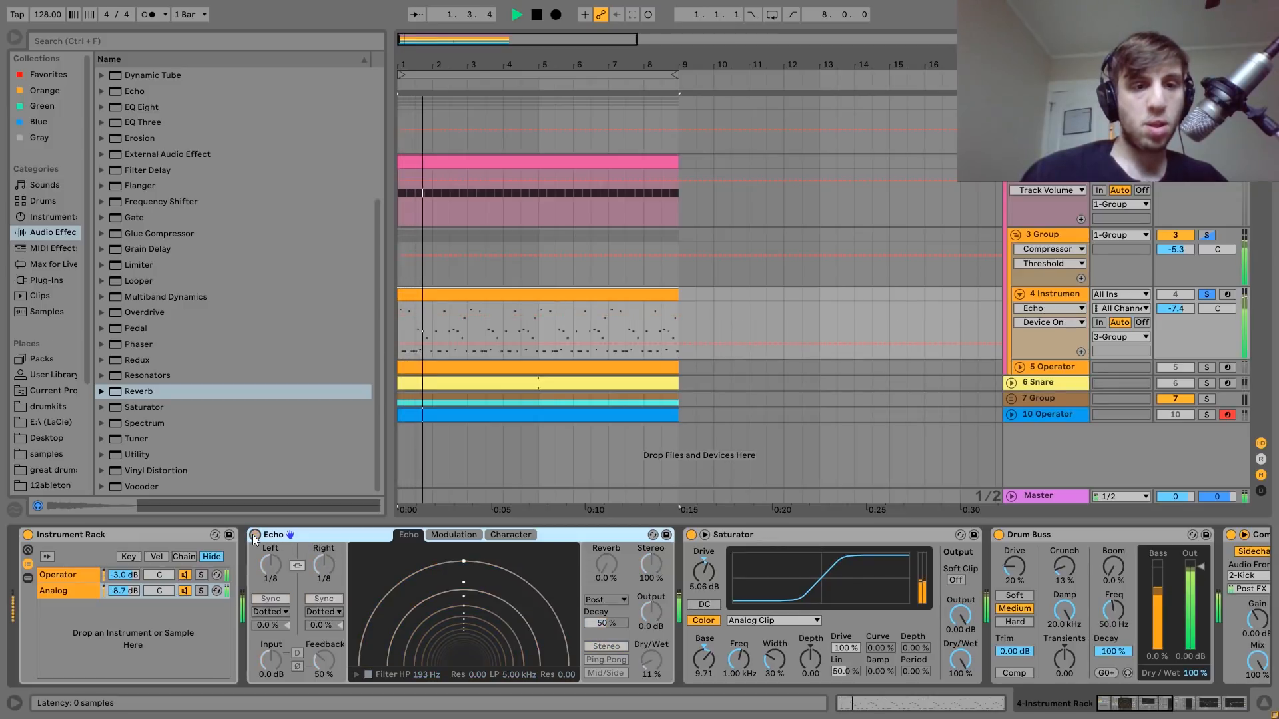
{"action": "left_click", "coordinate": [255, 536]}
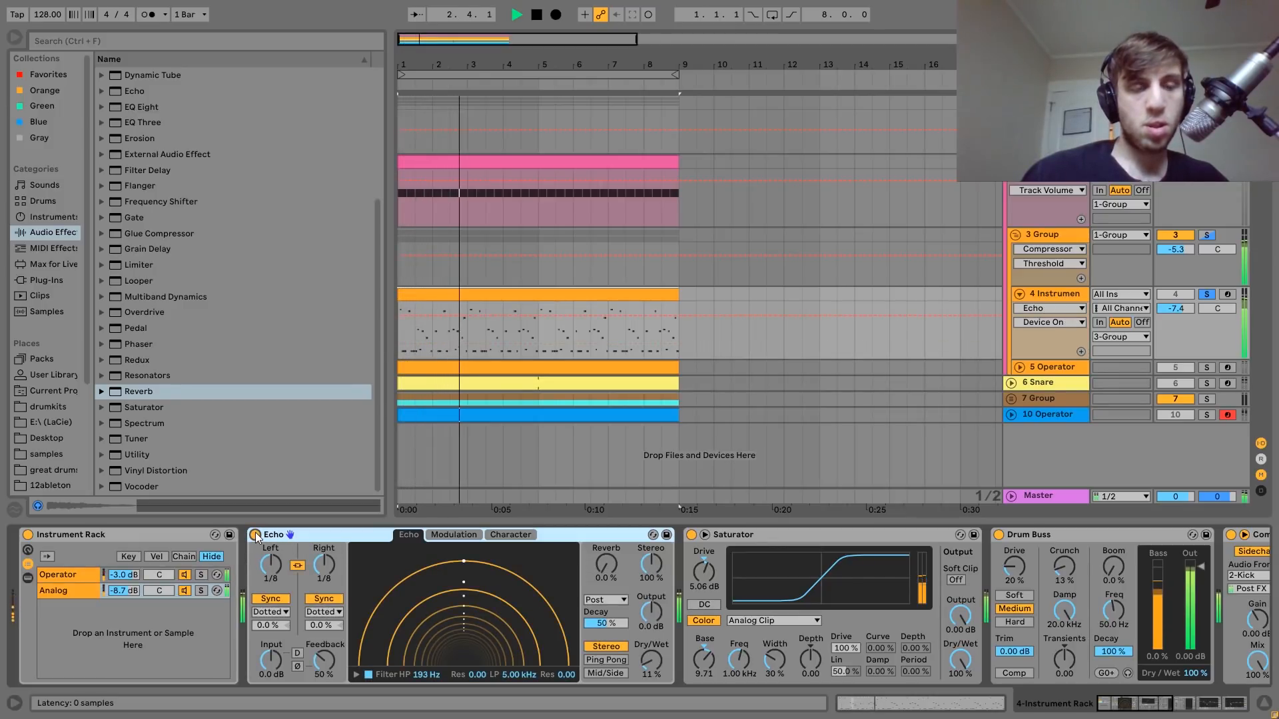
{"action": "key", "text": "space"}
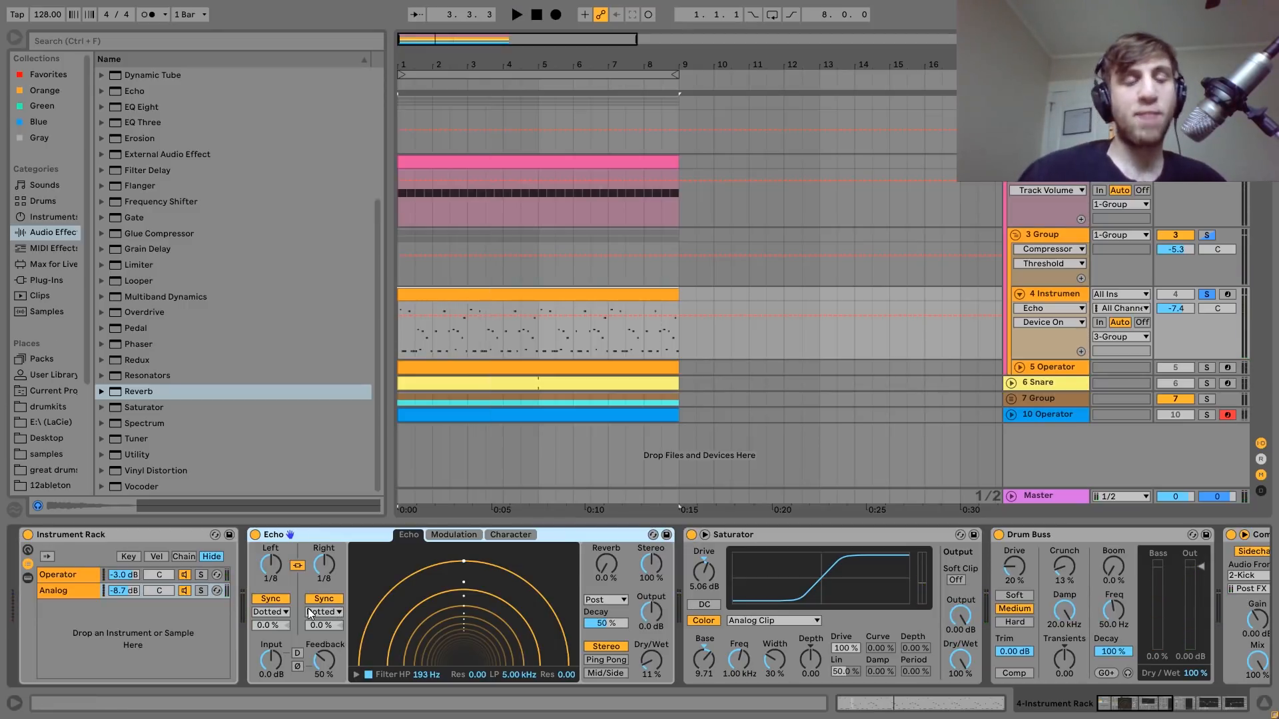
{"action": "key", "text": "space"}
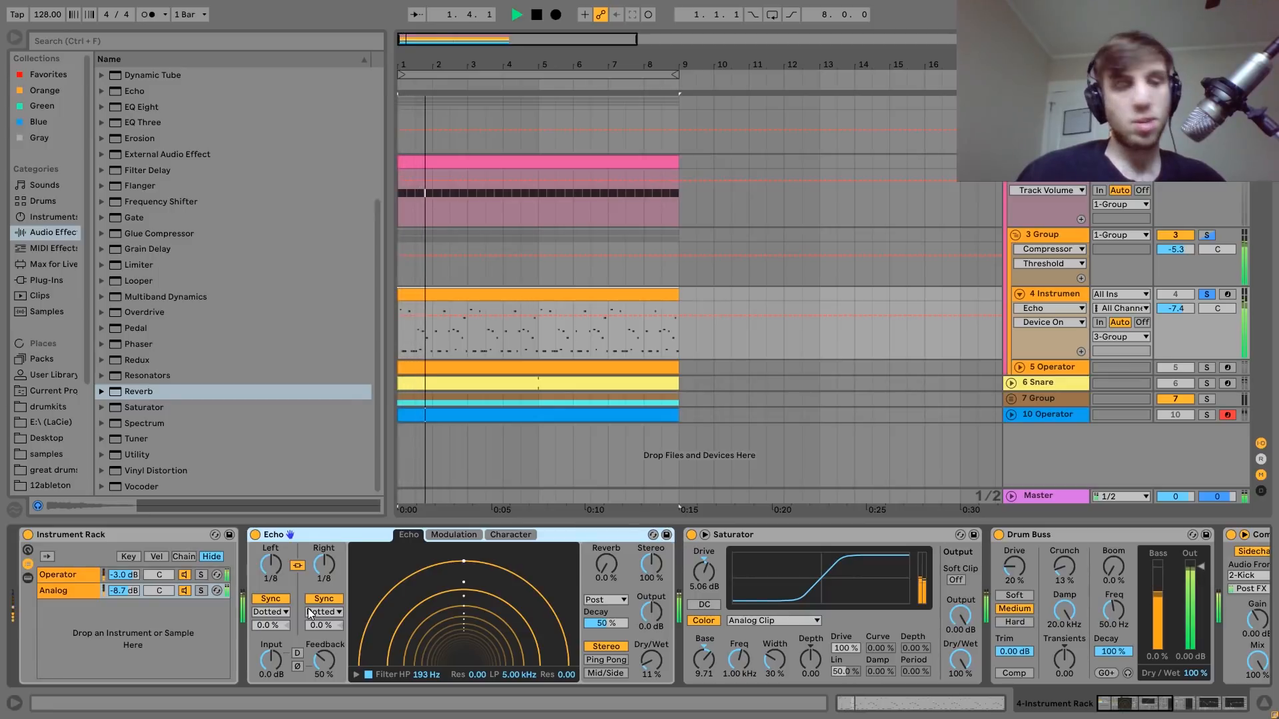
{"action": "key", "text": "space"}
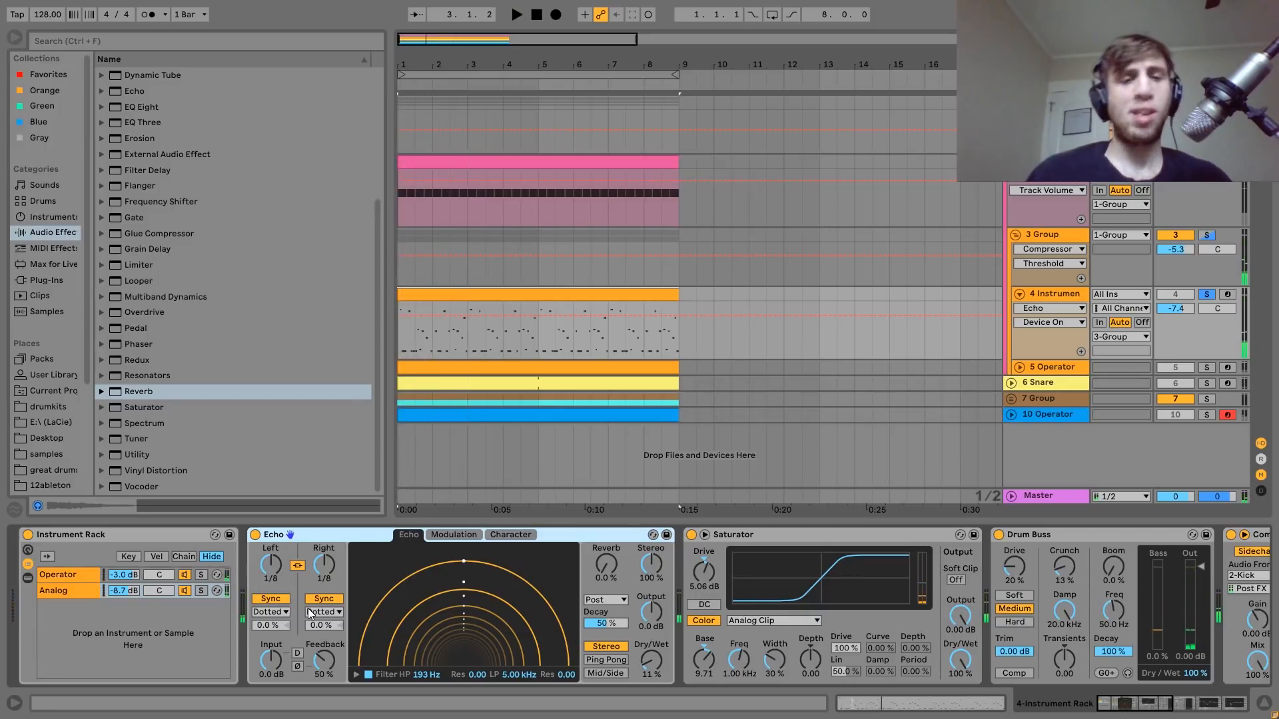
Play the 4 Instrument track with its Saturator and Drum Buss bypassed, and re-enable both effects for comparison.
{"action": "scroll", "coordinate": [307, 608], "scroll_direction": "down", "scroll_amount": 5}
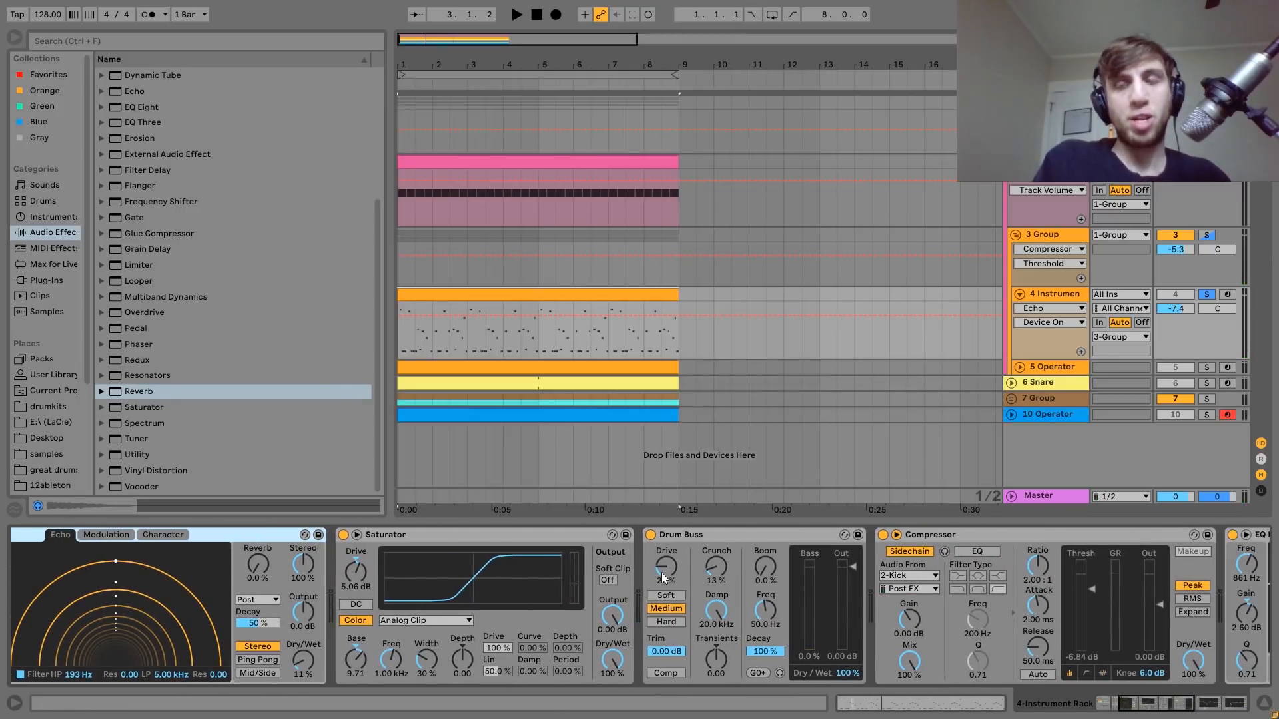
{"action": "left_click", "coordinate": [651, 535]}
{"action": "left_click", "coordinate": [343, 535]}
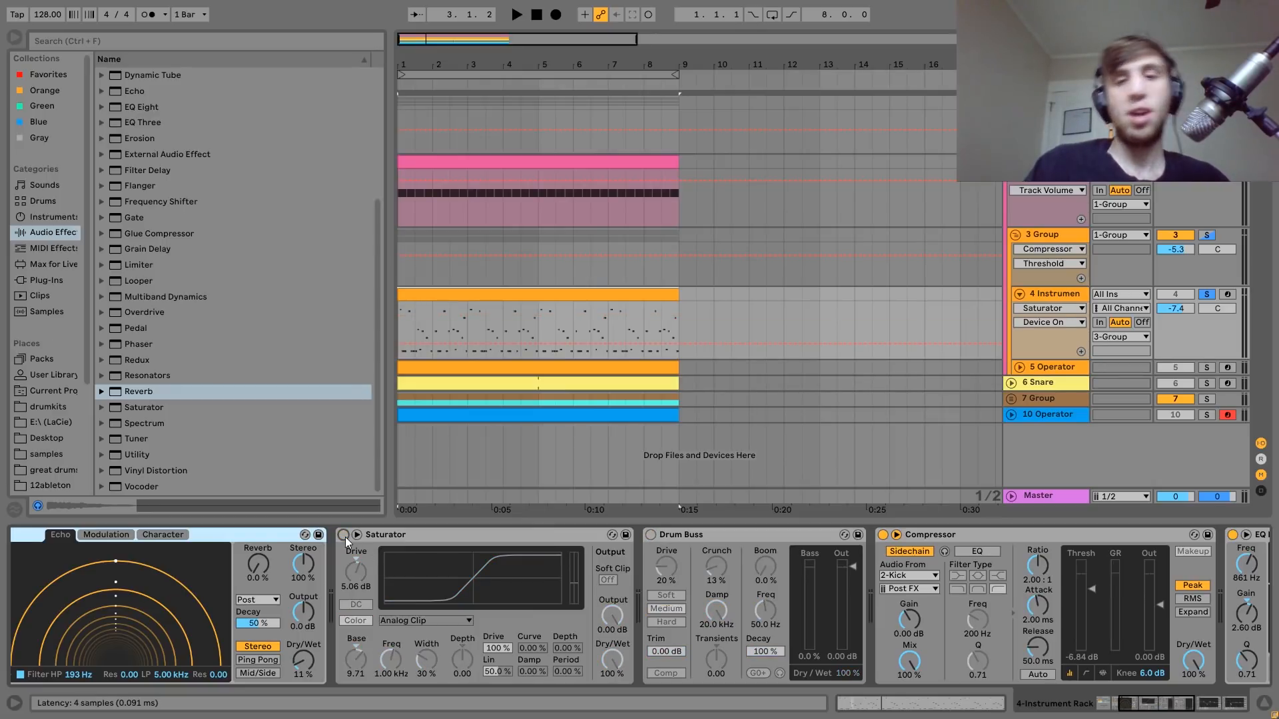
{"action": "key", "text": "space"}
{"action": "left_click", "coordinate": [343, 535]}
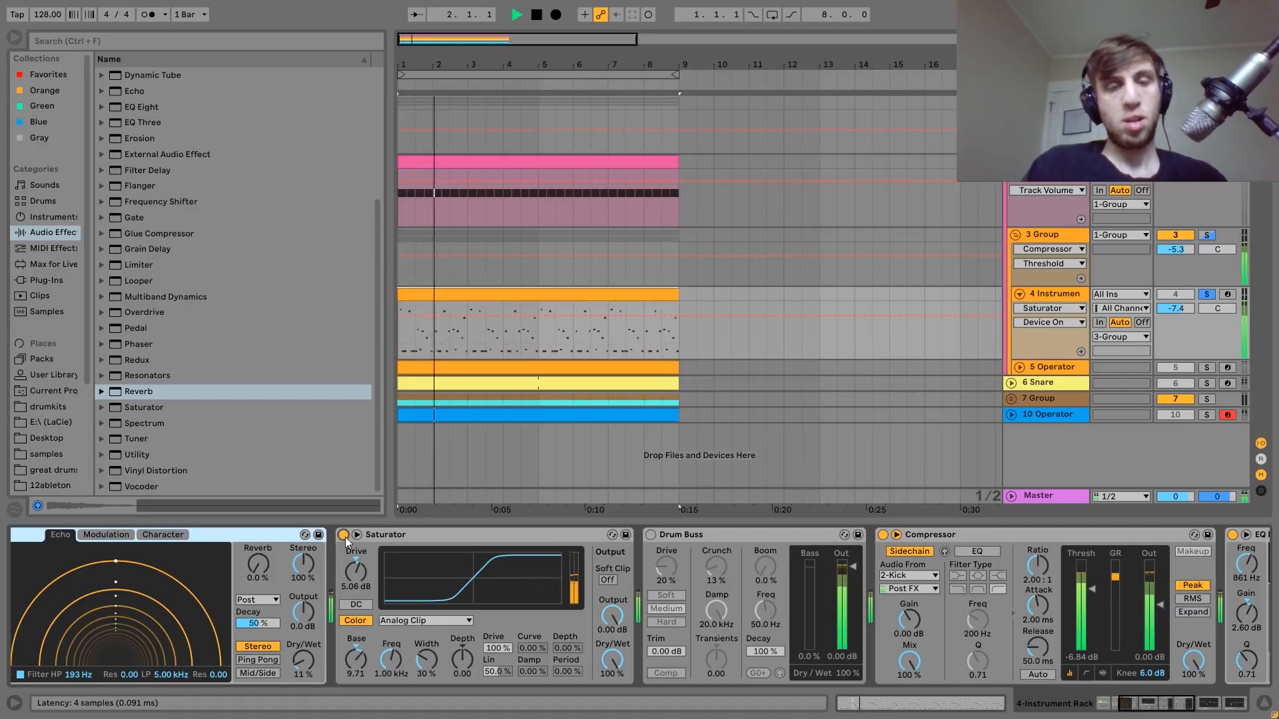
{"action": "key", "text": "space"}
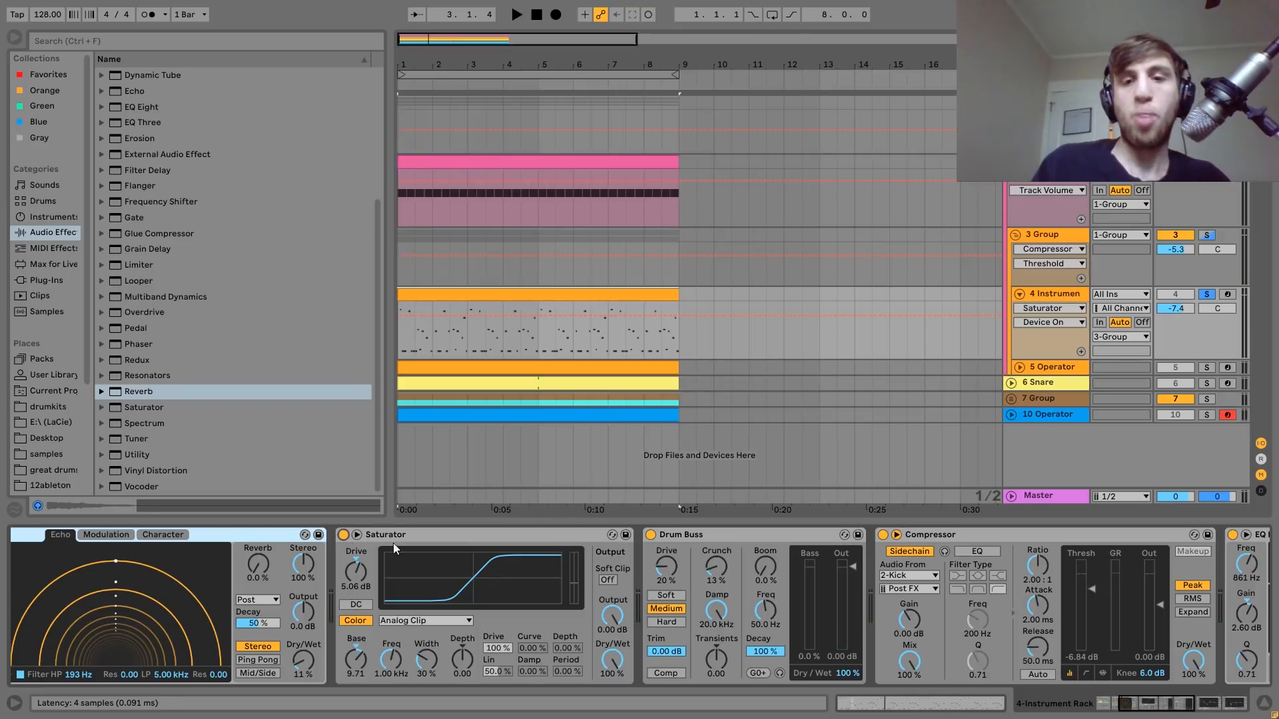
Move band 1 of the first EQ Eight after the Compressor to 53.9 Hz with 0.37 dB gain.
{"action": "scroll", "coordinate": [693, 602], "scroll_direction": "right", "scroll_amount": 4}
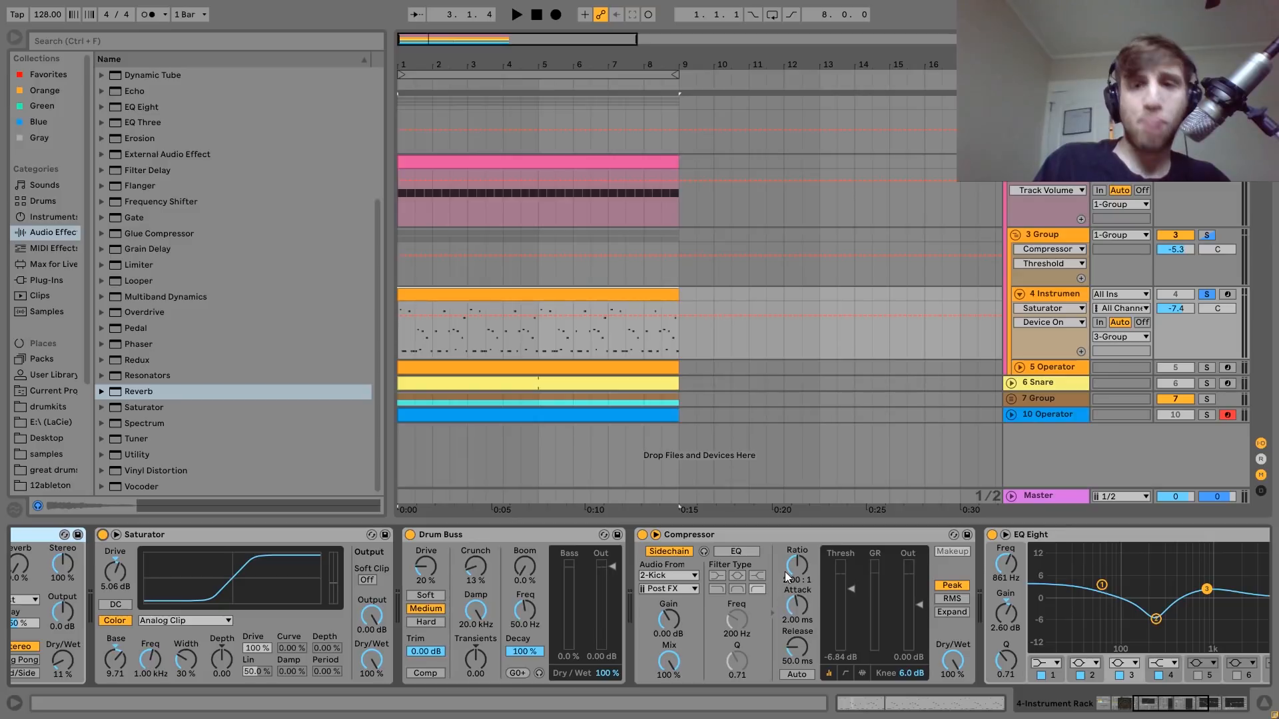
{"action": "scroll", "coordinate": [741, 534], "scroll_direction": "right", "scroll_amount": 10}
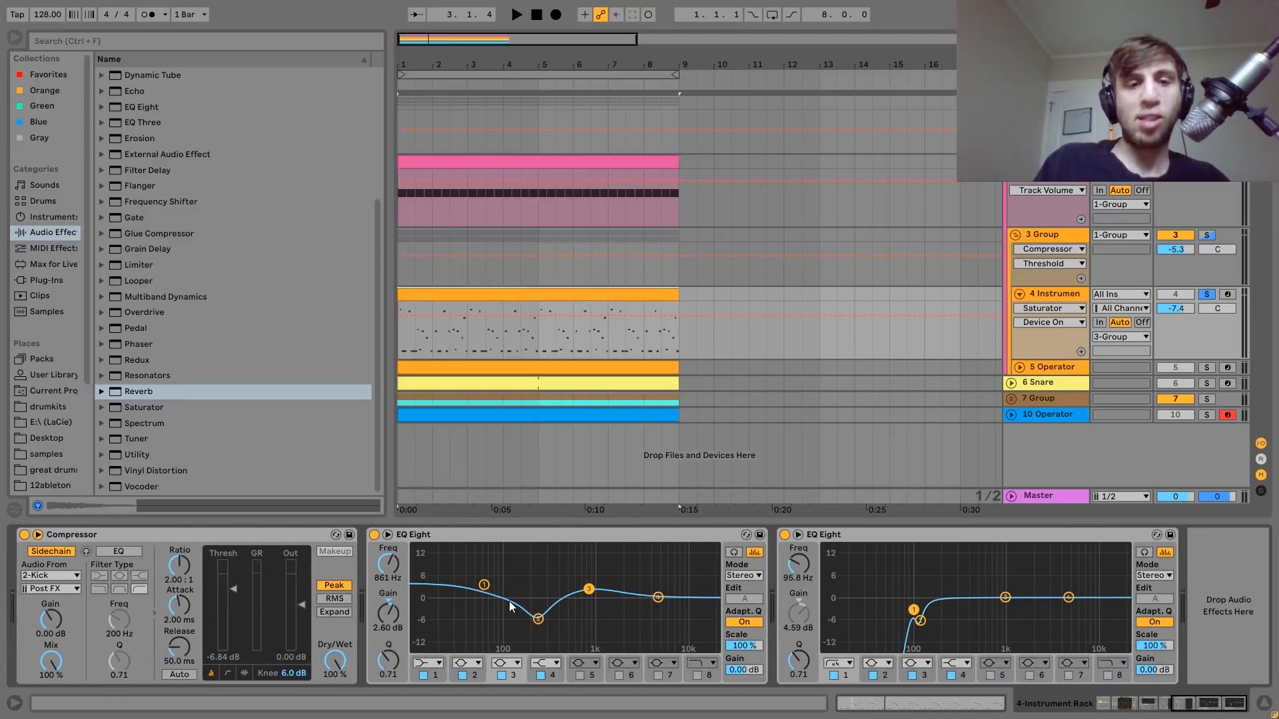
{"action": "left_click", "coordinate": [484, 585]}
{"action": "left_click_drag", "start_coordinate": [493, 586], "coordinate": [481, 589]}
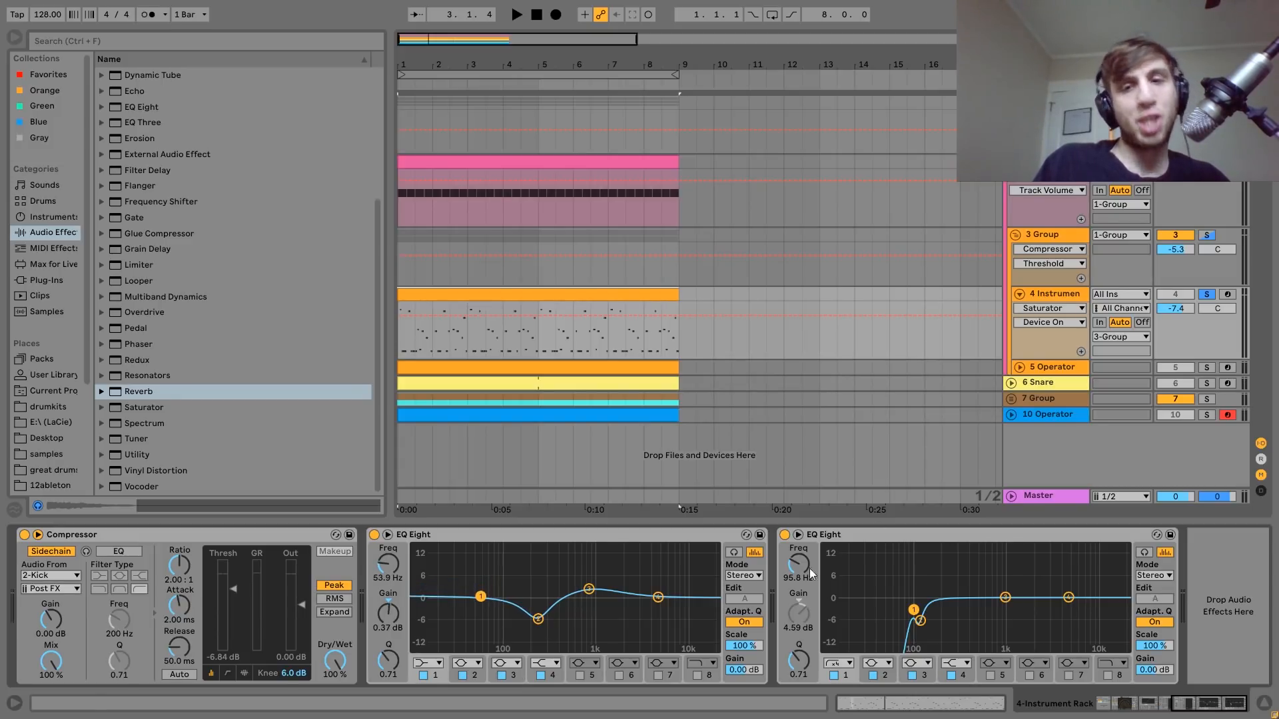
Solo the 5 Operator track and audition it with its devices shown.
{"action": "key", "text": "space"}
{"action": "left_click", "coordinate": [1207, 367]}
{"action": "left_click", "coordinate": [1064, 369]}
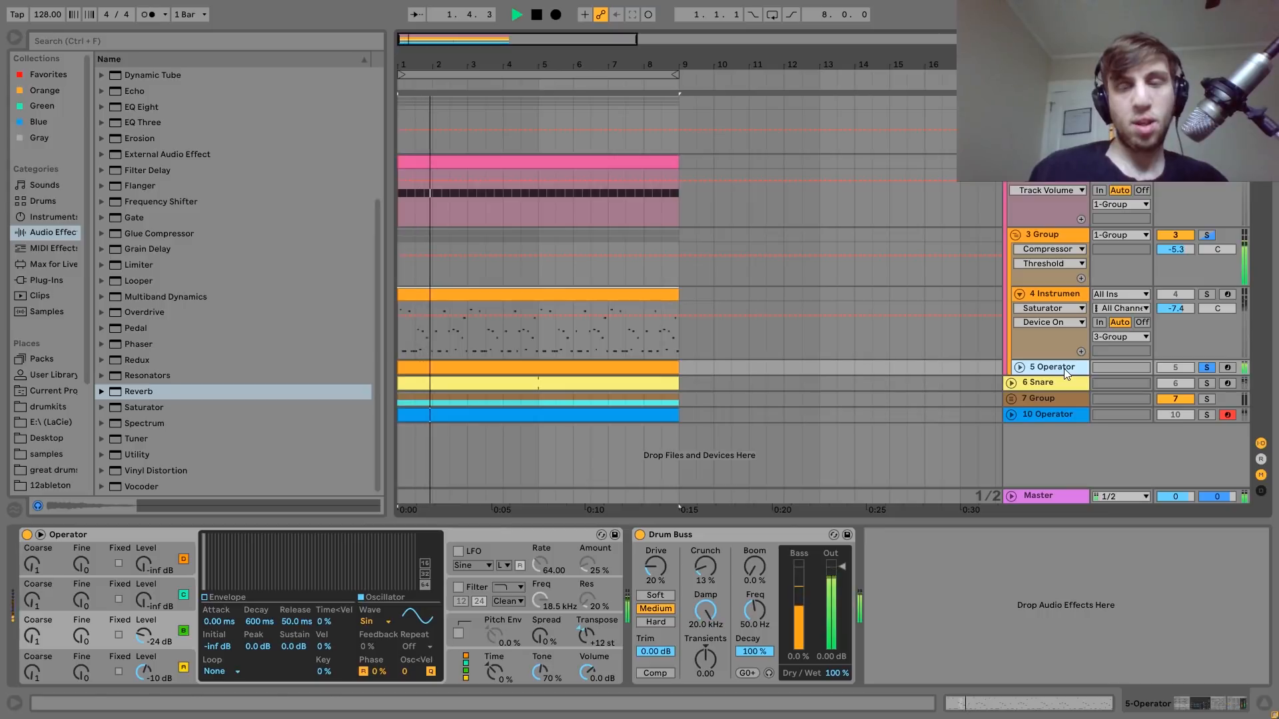
{"action": "key", "text": "space"}
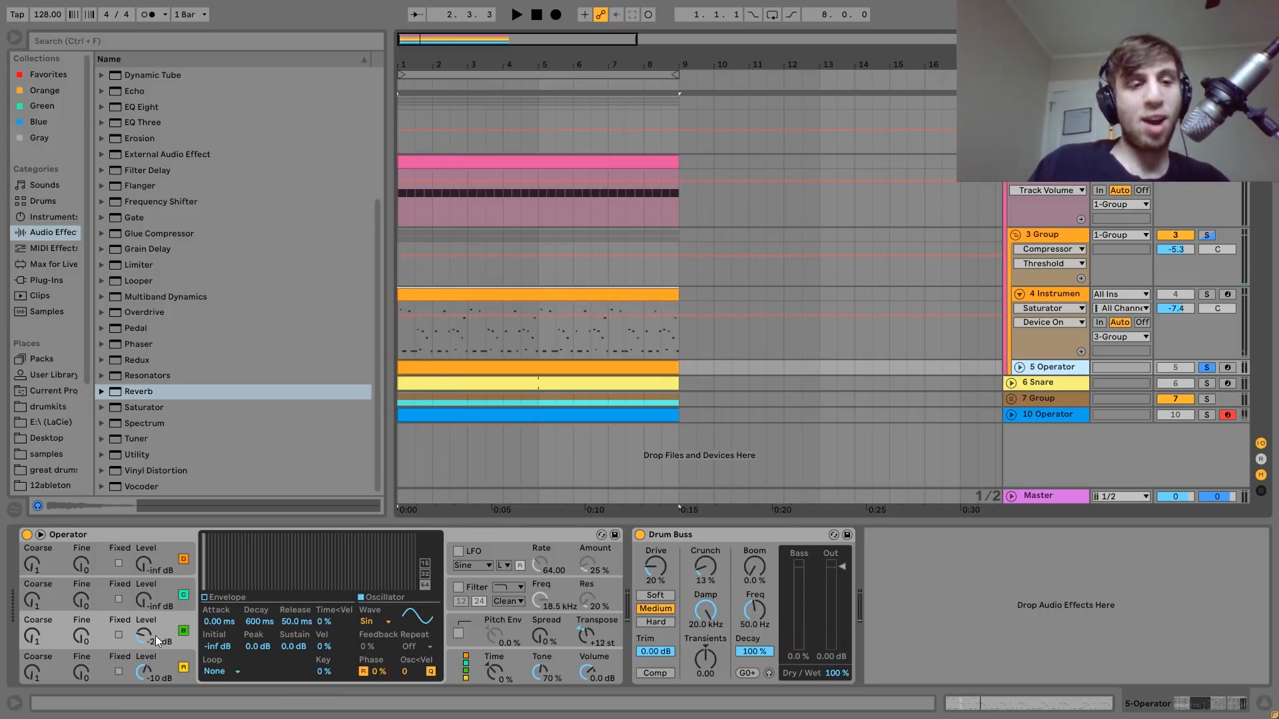
Examine oscillators A and B in the 5 Operator track's synth while playing the track.
{"action": "left_click", "coordinate": [174, 654]}
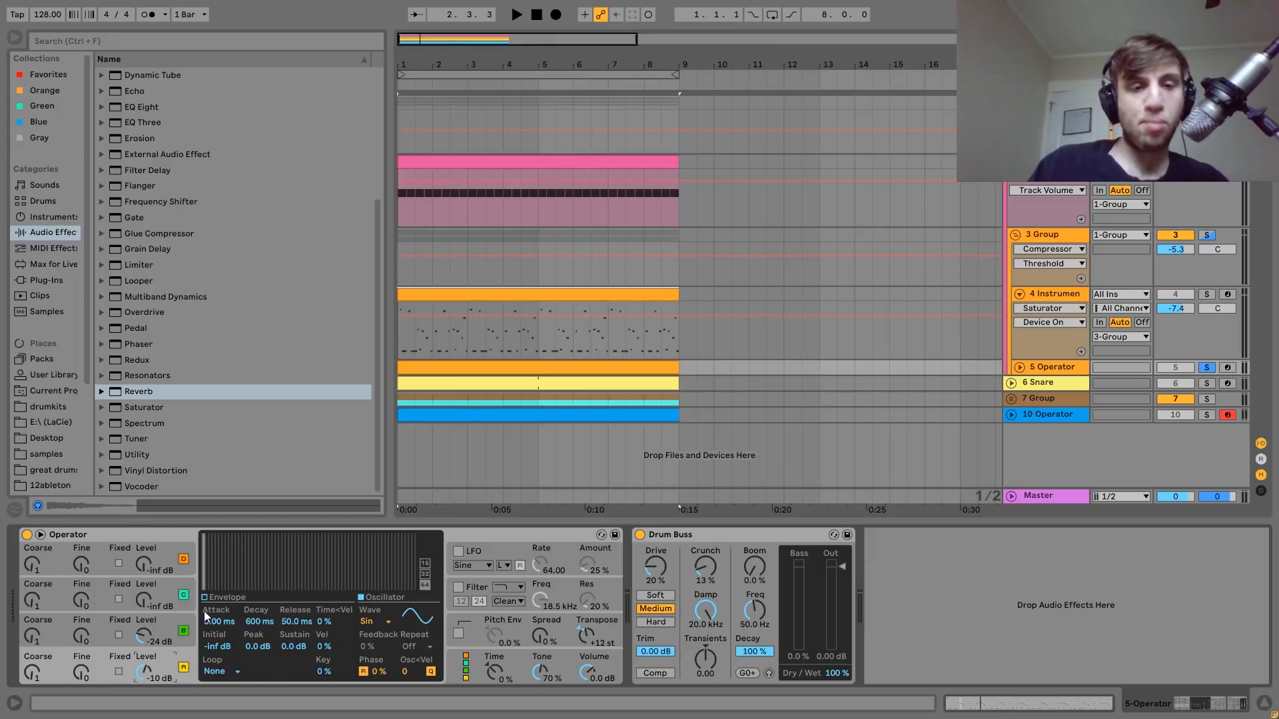
{"action": "key", "text": "space"}
{"action": "left_click", "coordinate": [173, 620]}
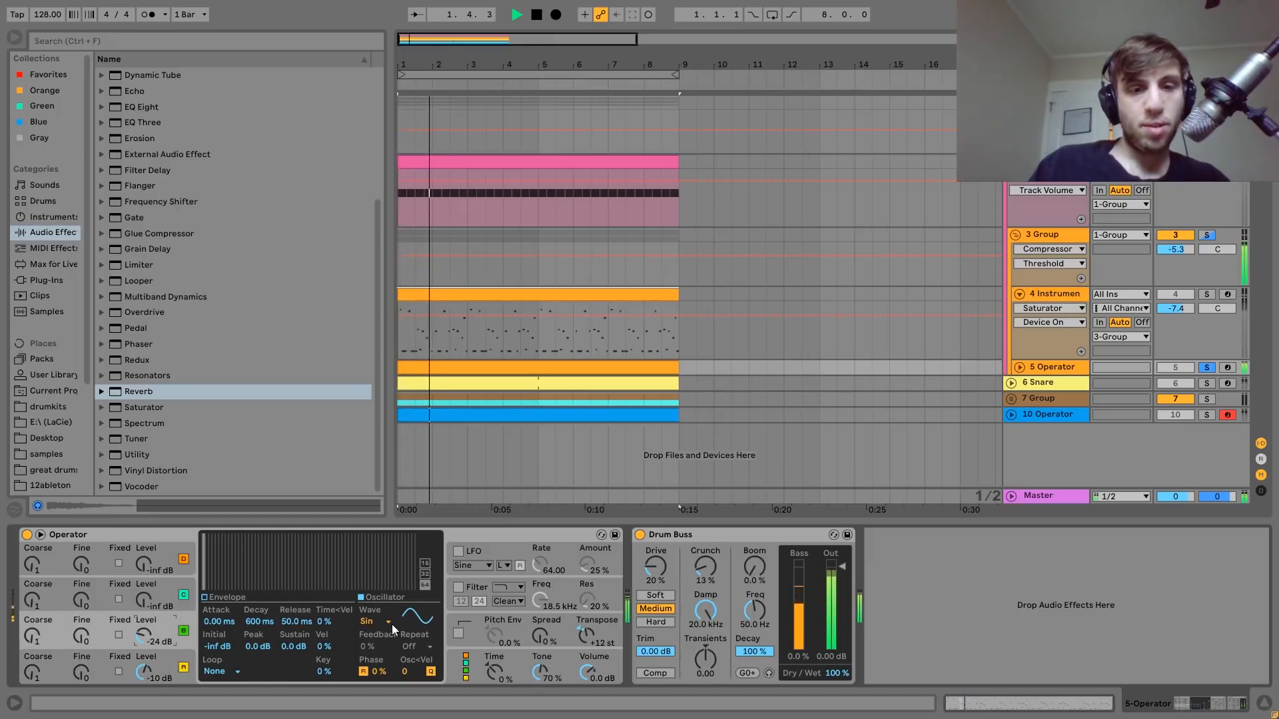
{"action": "key", "text": "space"}
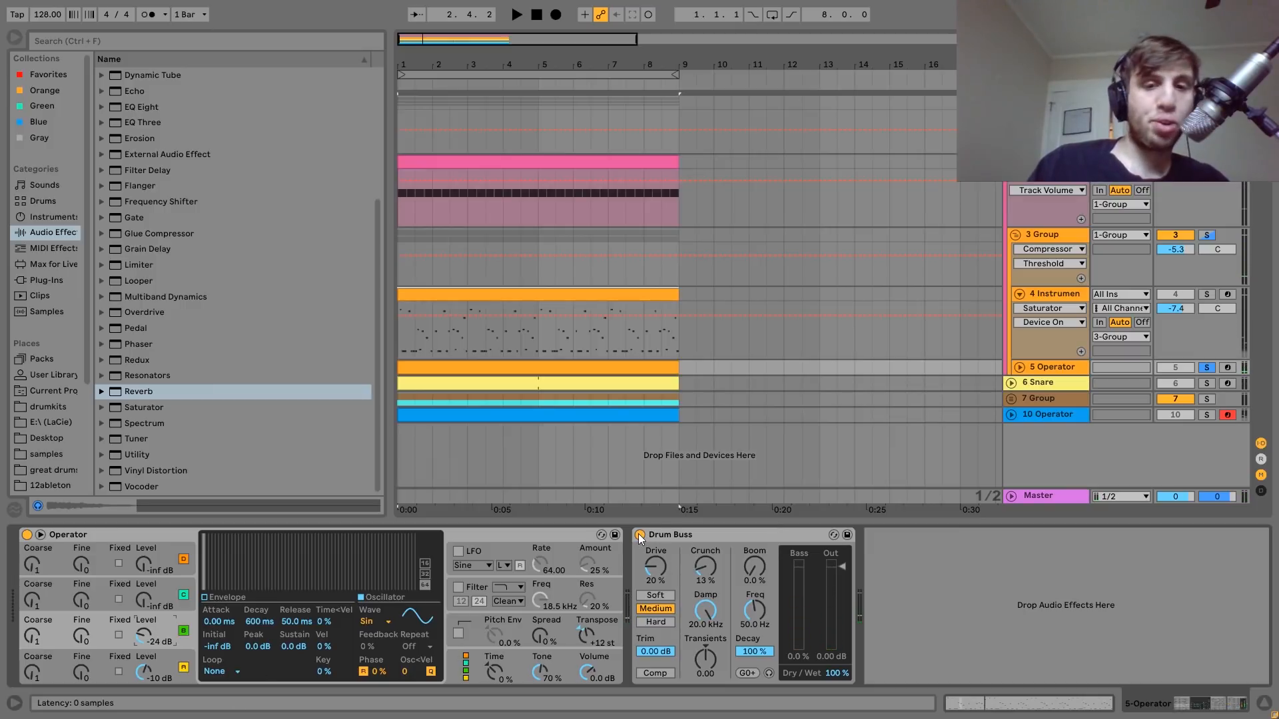
Play the project and solo 3 Group, with Operator's oscillator A coarse tuning selected for inspection.
{"action": "key", "text": "space"}
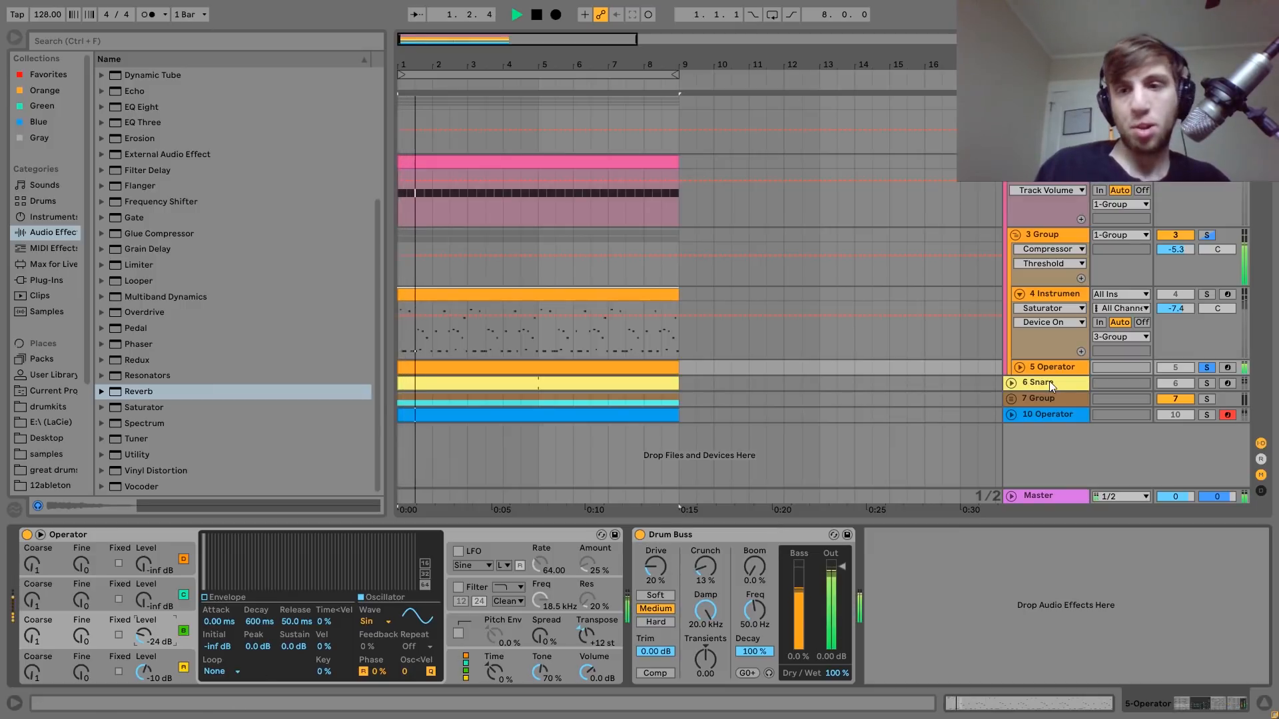
{"action": "left_click", "coordinate": [1206, 235]}
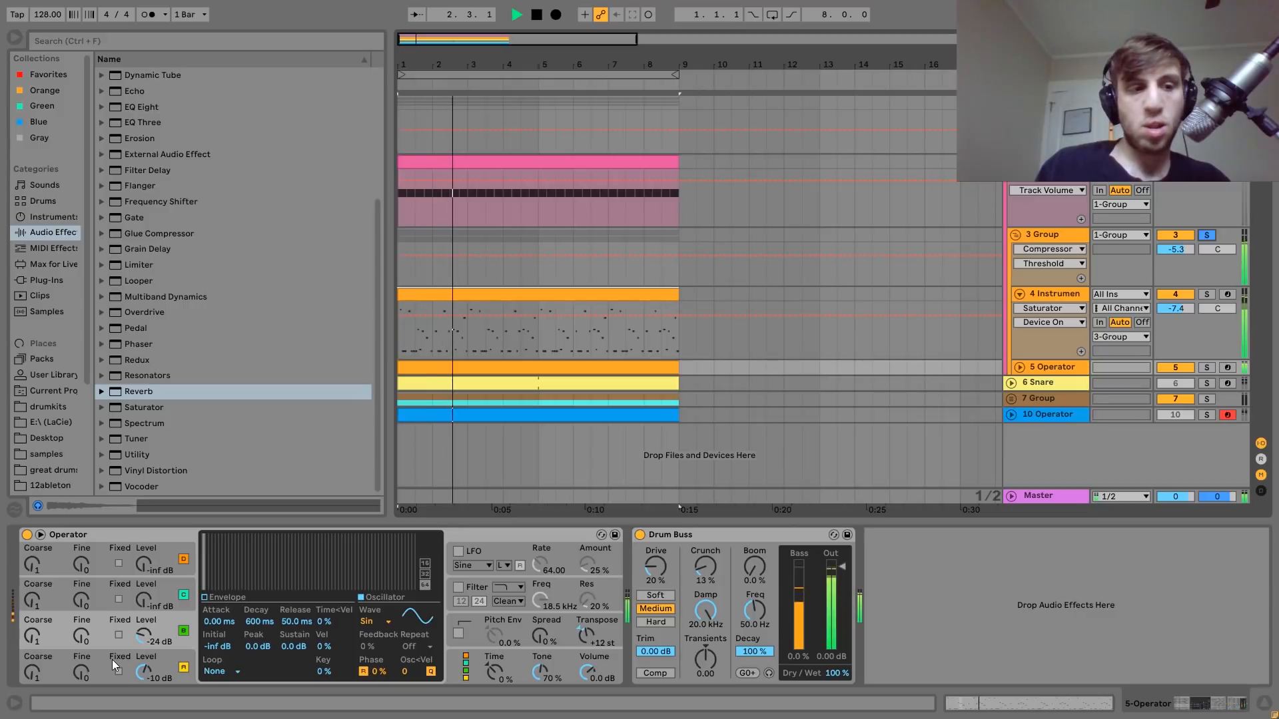
{"action": "left_click", "coordinate": [34, 669]}
{"action": "key", "text": "space"}
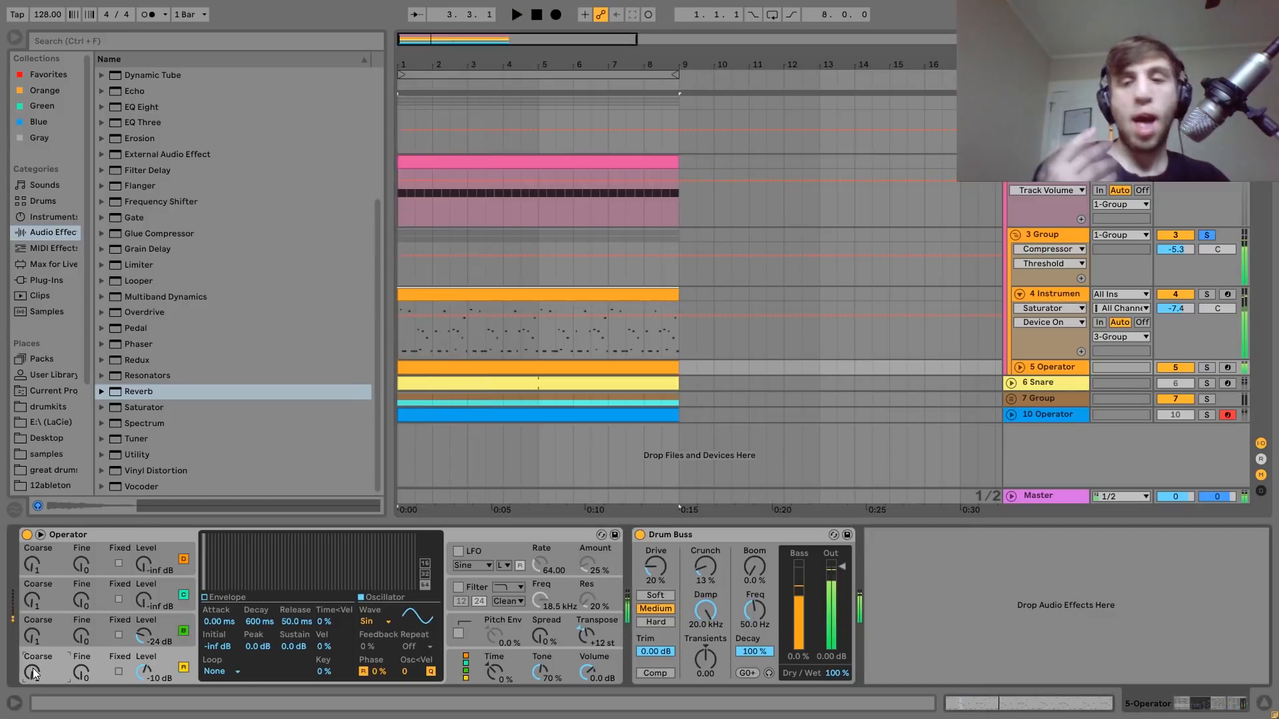
Show 3 Group's effects and play it with Drum Buss bypassed and re-enabled.
{"action": "left_click", "coordinate": [1049, 234]}
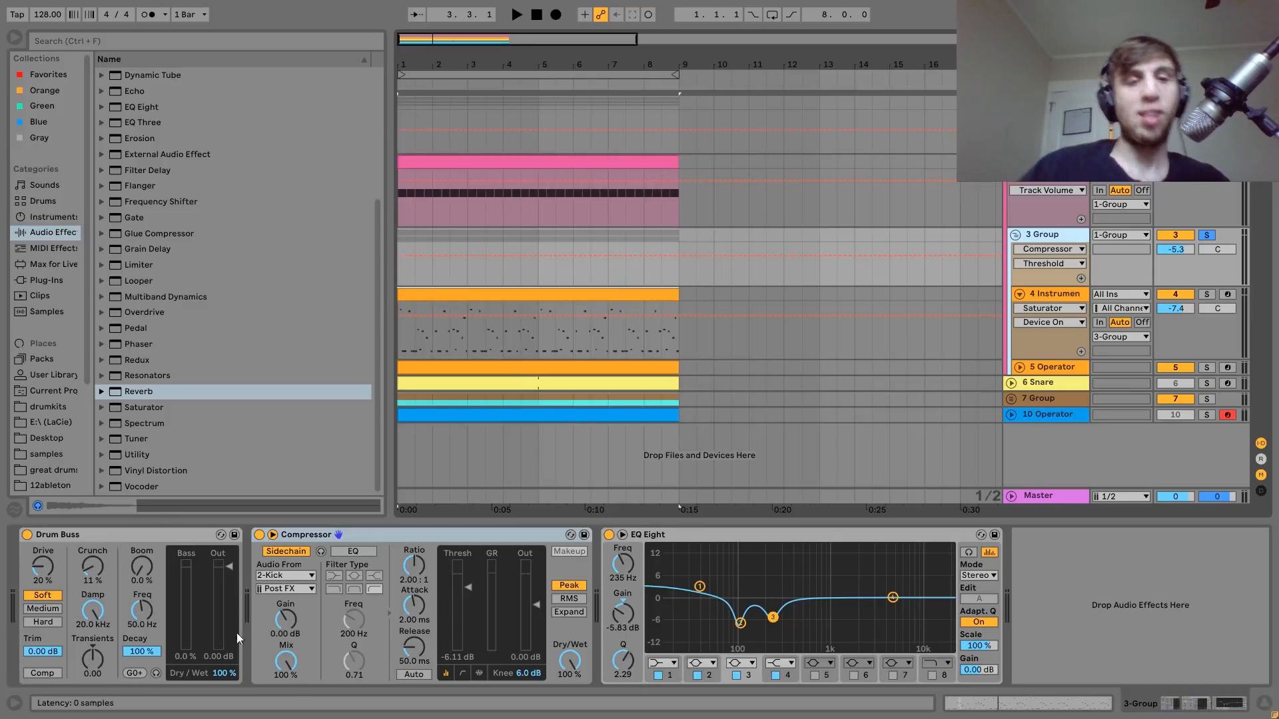
{"action": "left_click", "coordinate": [26, 534]}
{"action": "key", "text": "space"}
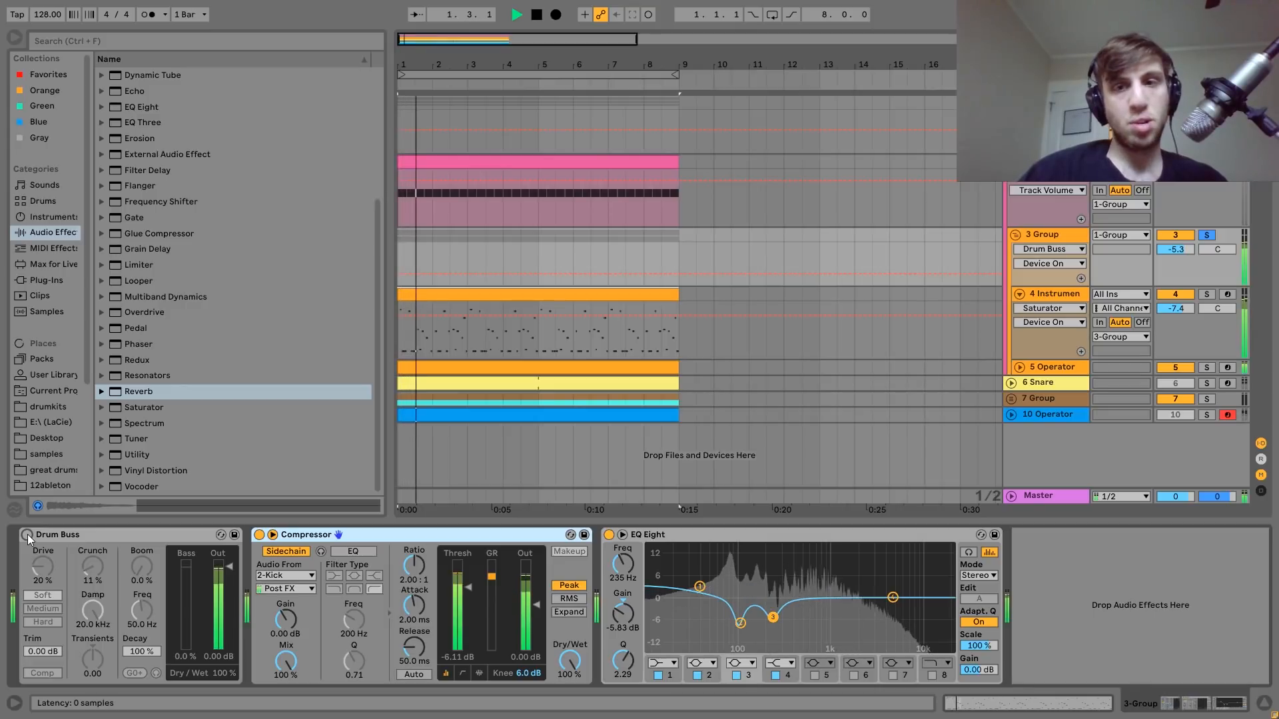
{"action": "left_click", "coordinate": [27, 534]}
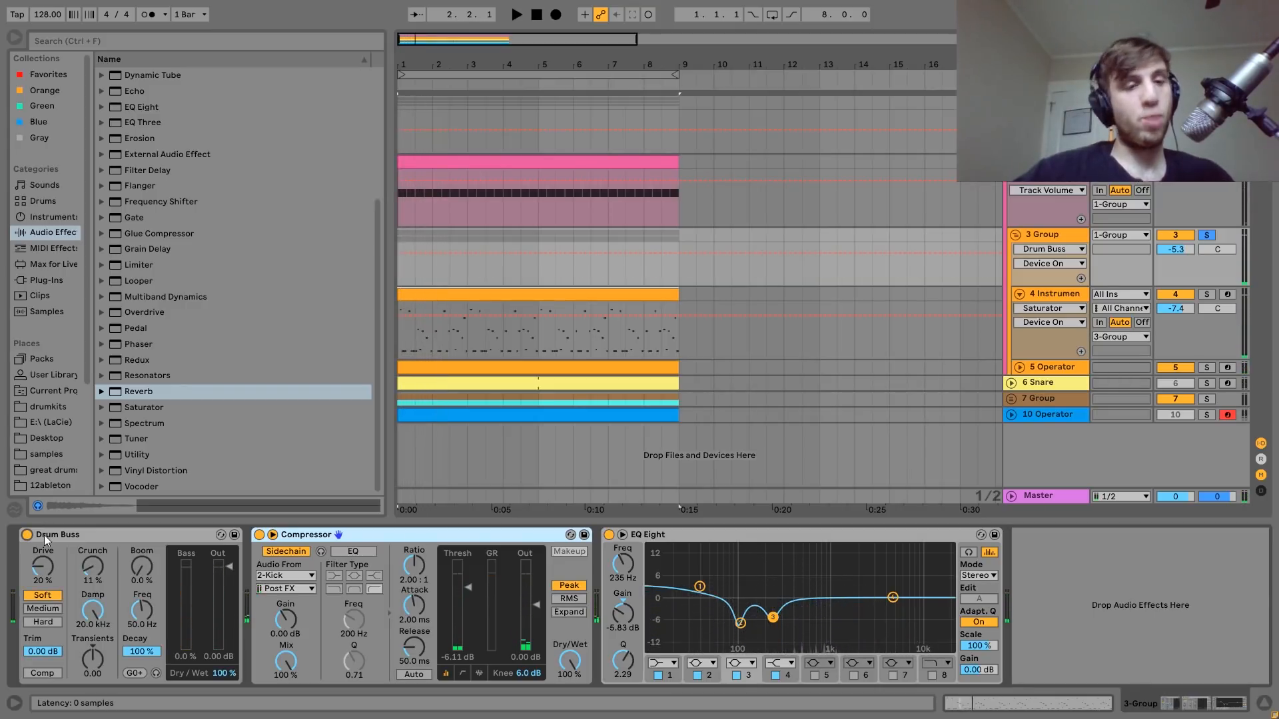
Replay 3 Group with Drum Buss on and inspect the second band's cut in its EQ Eight.
{"action": "key", "text": "space"}
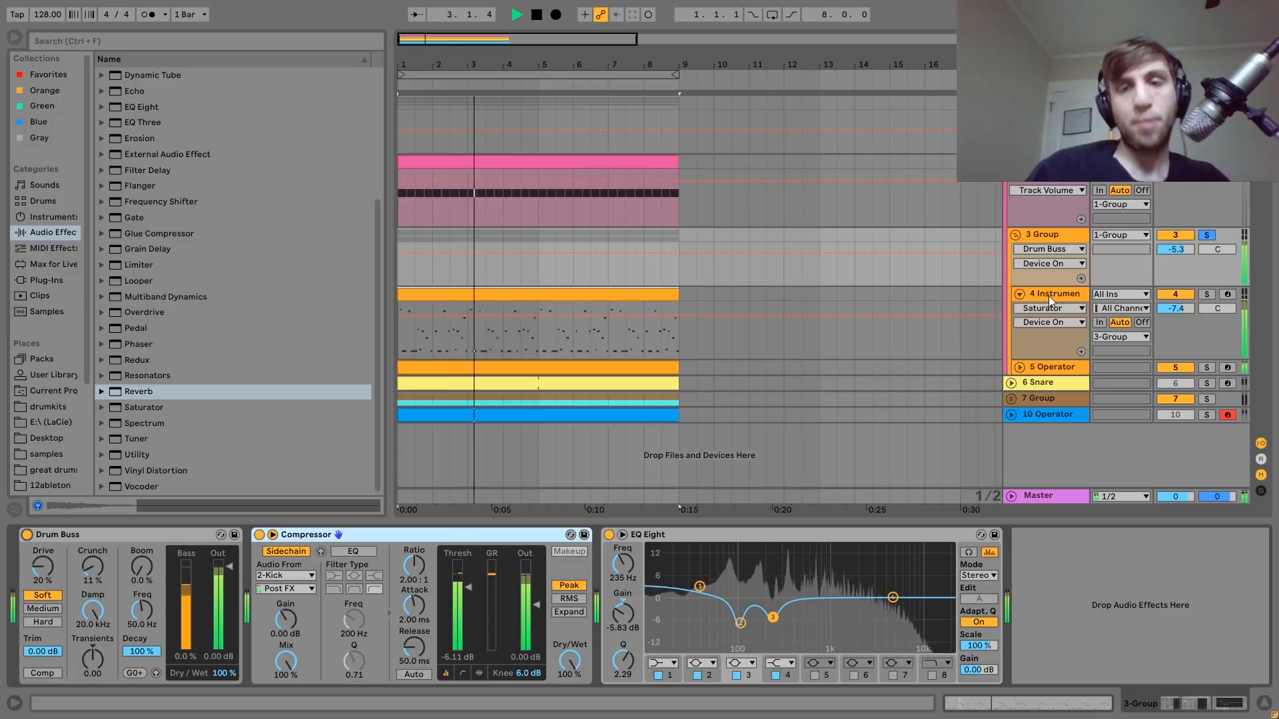
{"action": "key", "text": "space"}
{"action": "key", "text": "space"}
{"action": "key", "text": "space"}
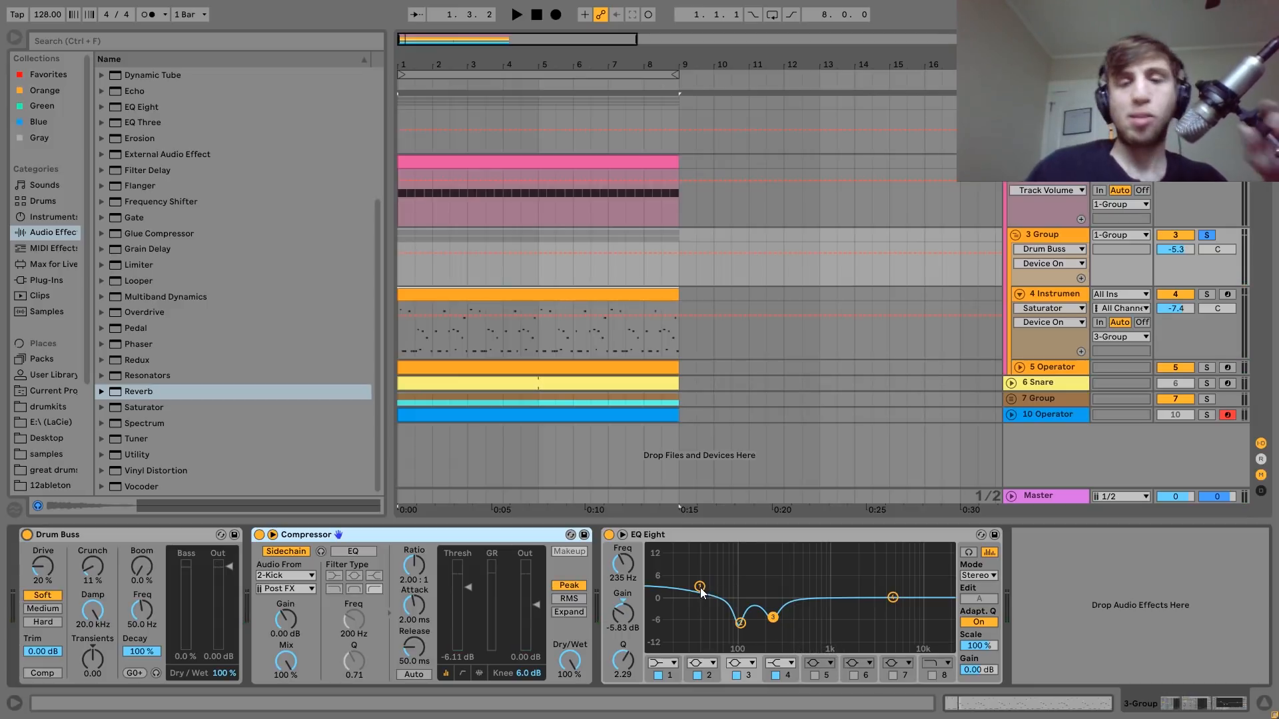
{"action": "left_click", "coordinate": [740, 624]}
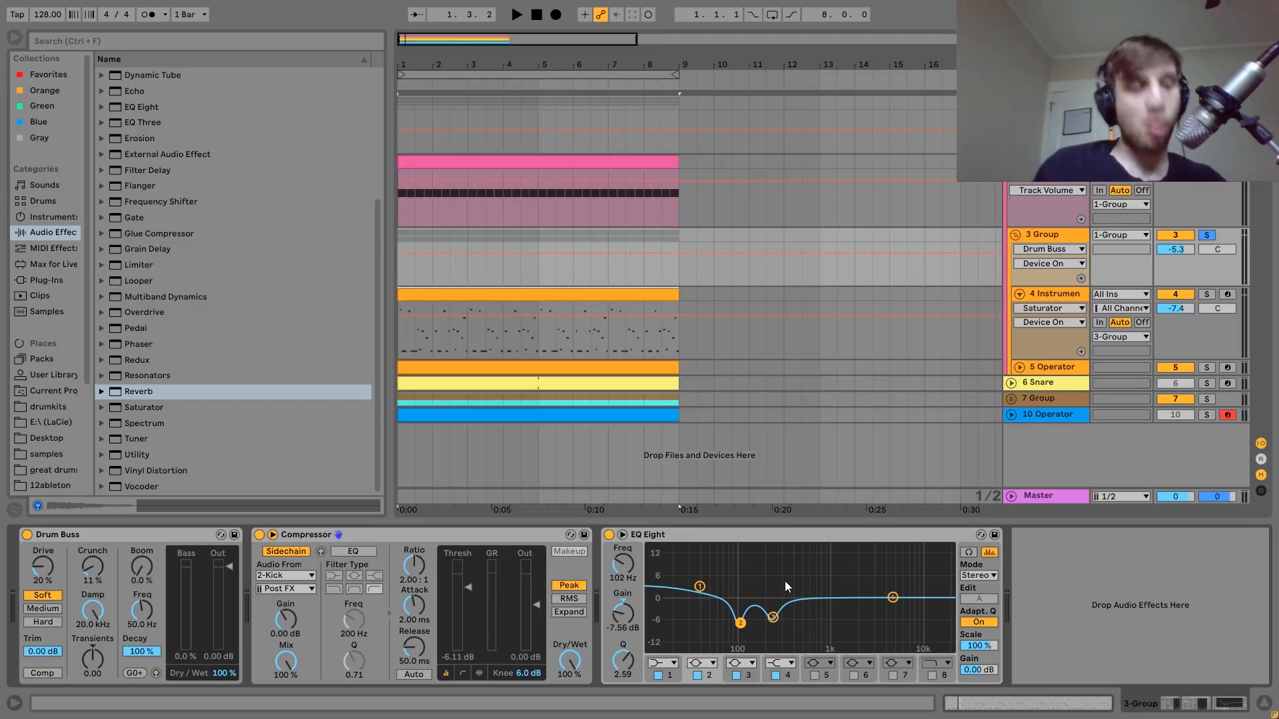
Show 1 Group's effects, unsolo 3 Group and start playing the whole group.
{"action": "left_click", "coordinate": [1047, 102]}
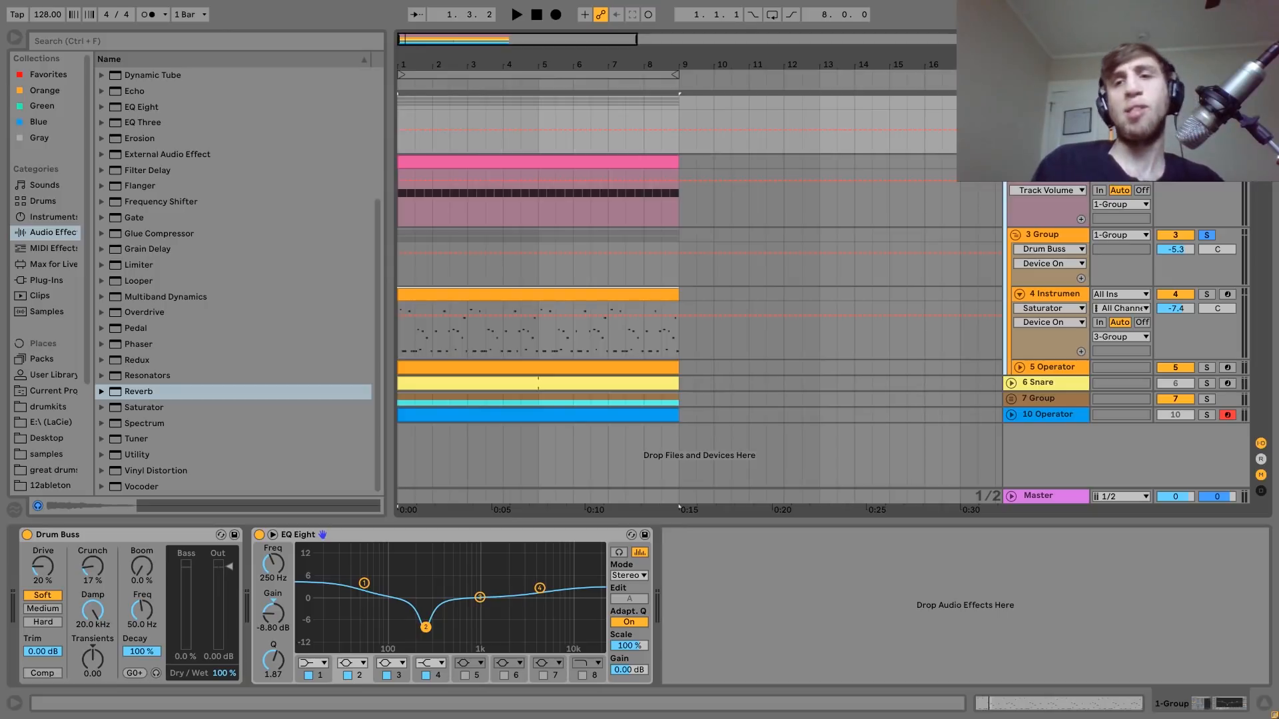
{"action": "left_click", "coordinate": [1047, 103]}
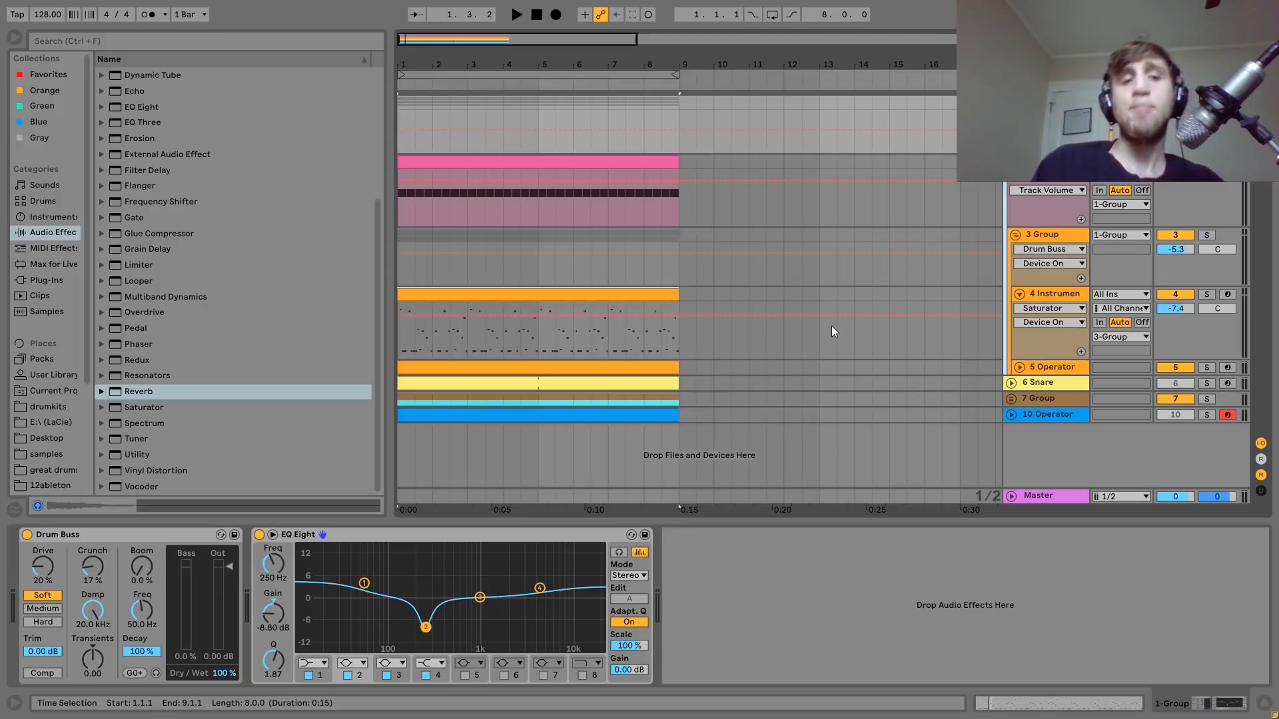
{"action": "key", "text": "space"}
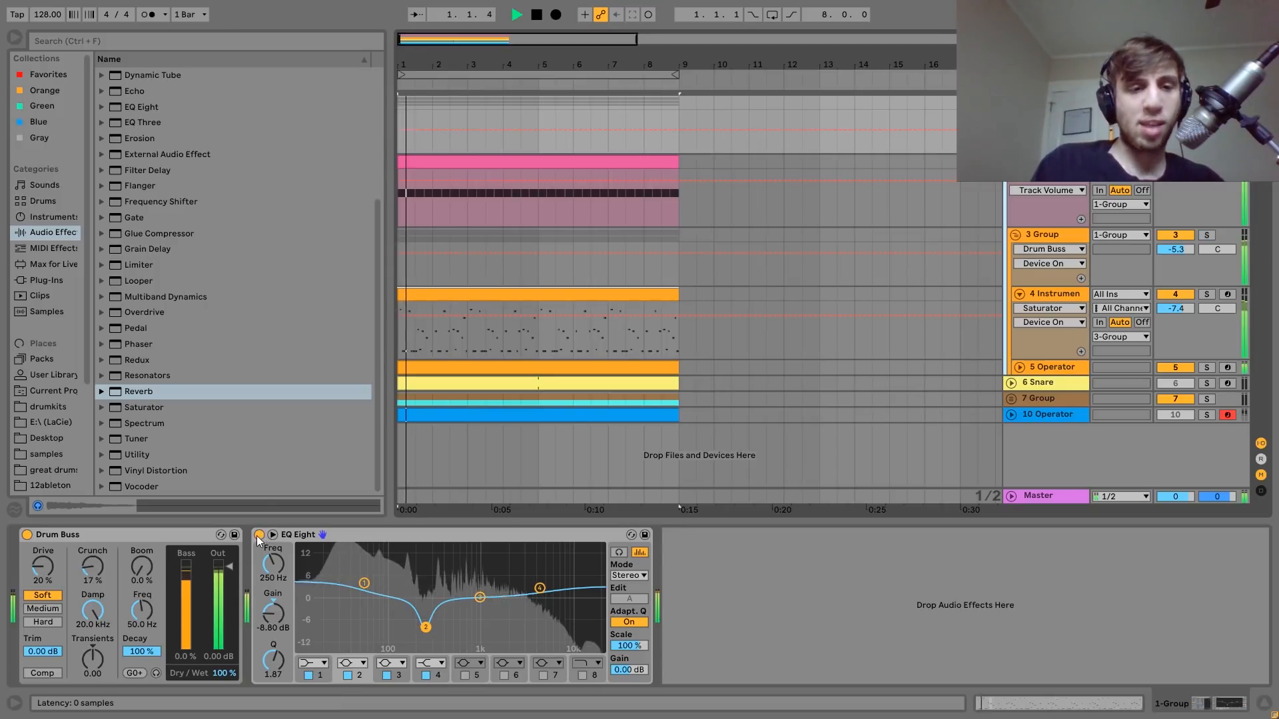
Bypass 1 Group's EQ Eight and Drum Buss during playback, undo both bypasses and stop playback.
{"action": "left_click", "coordinate": [259, 534]}
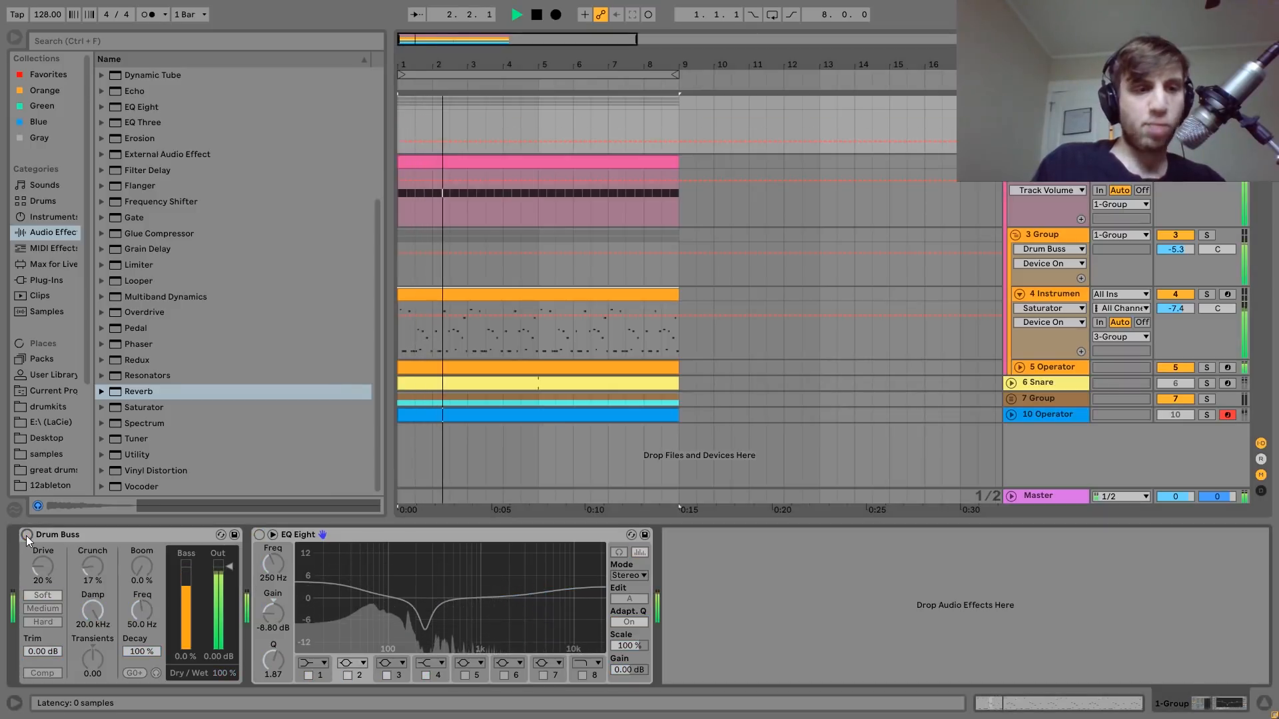
{"action": "left_click", "coordinate": [26, 535]}
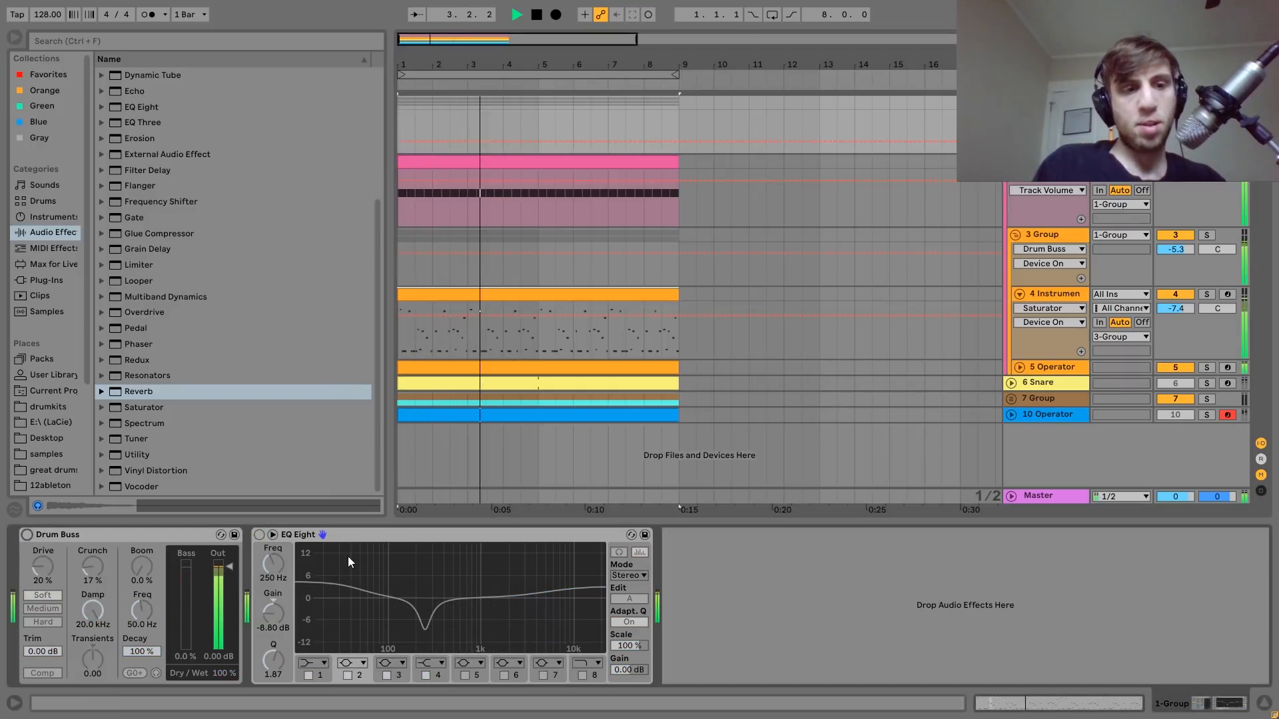
{"action": "key", "text": "ctrl+z"}
{"action": "key", "text": "ctrl+z"}
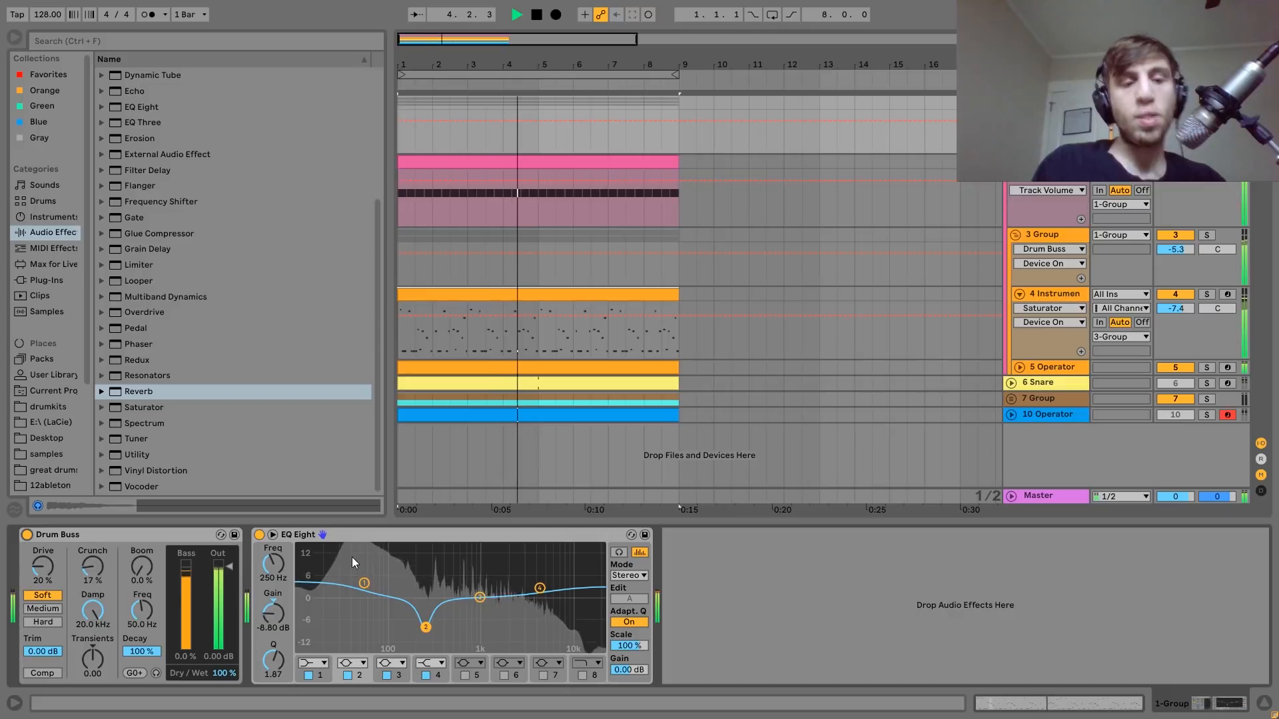
{"action": "key", "text": "space"}
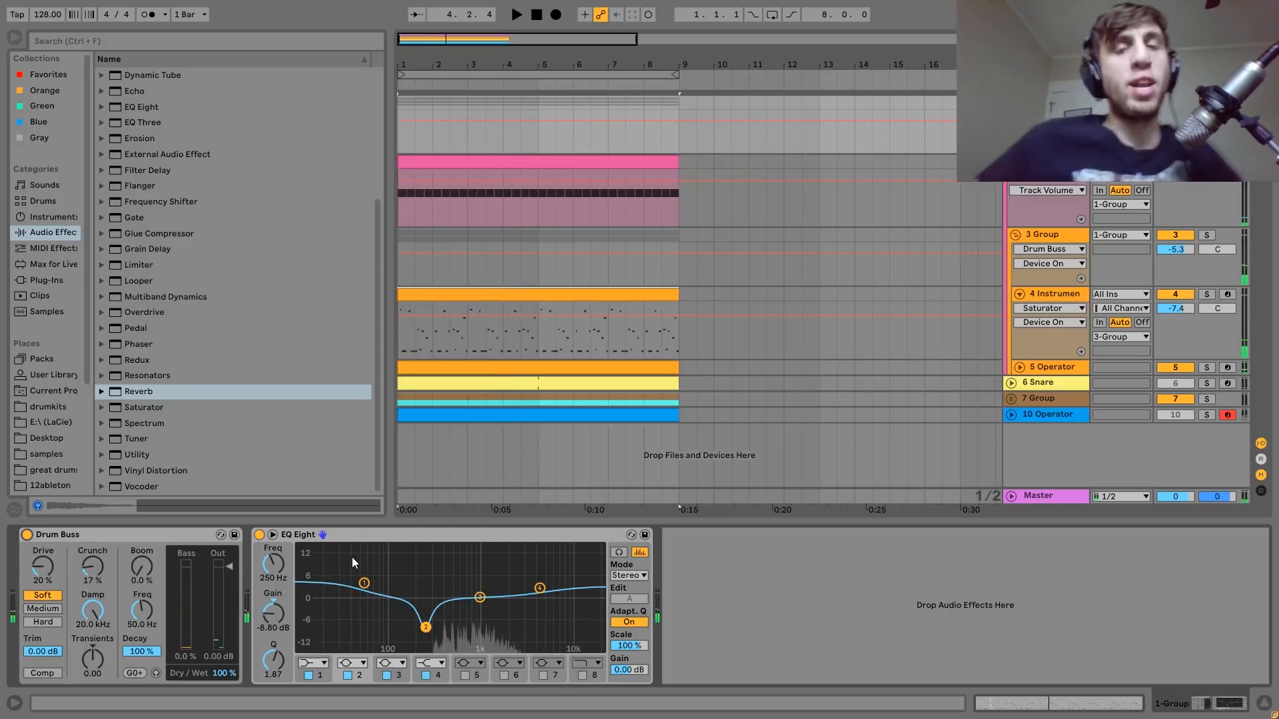
Play 1 Group with Drum Buss on, and replay it with Drum Buss bypassed and re-enabled.
{"action": "key", "text": "space"}
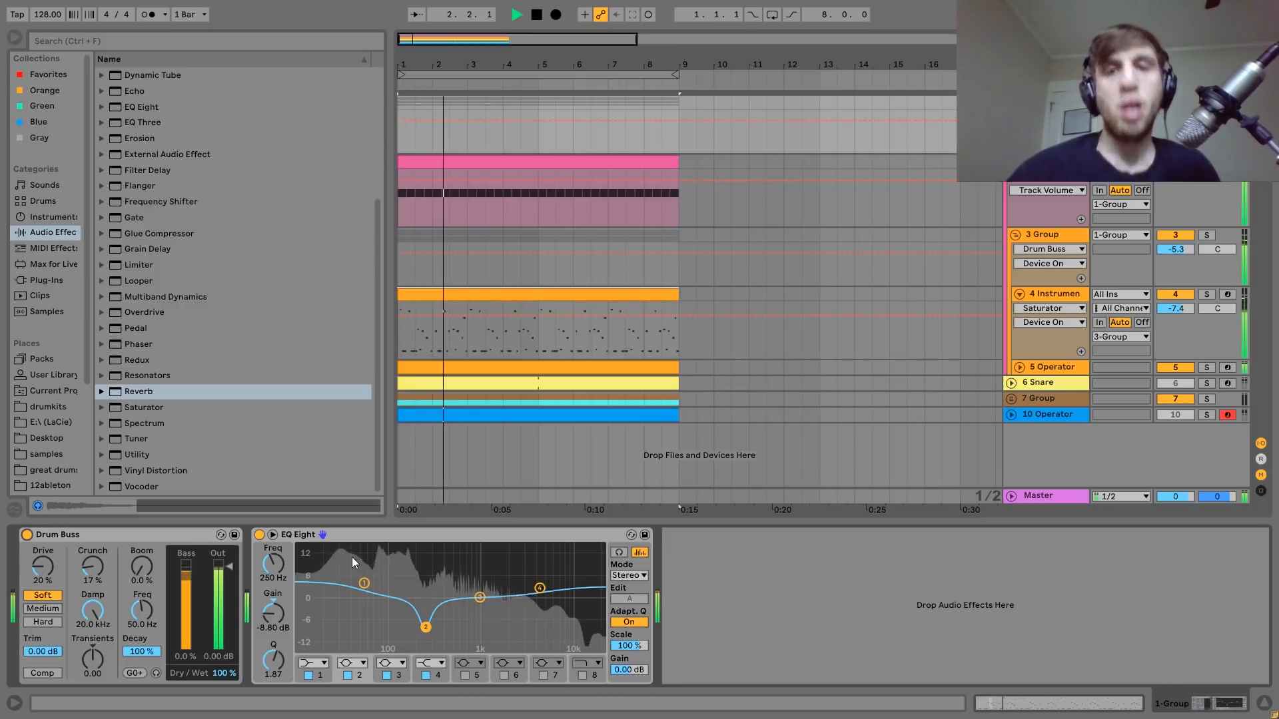
{"action": "key", "text": "space"}
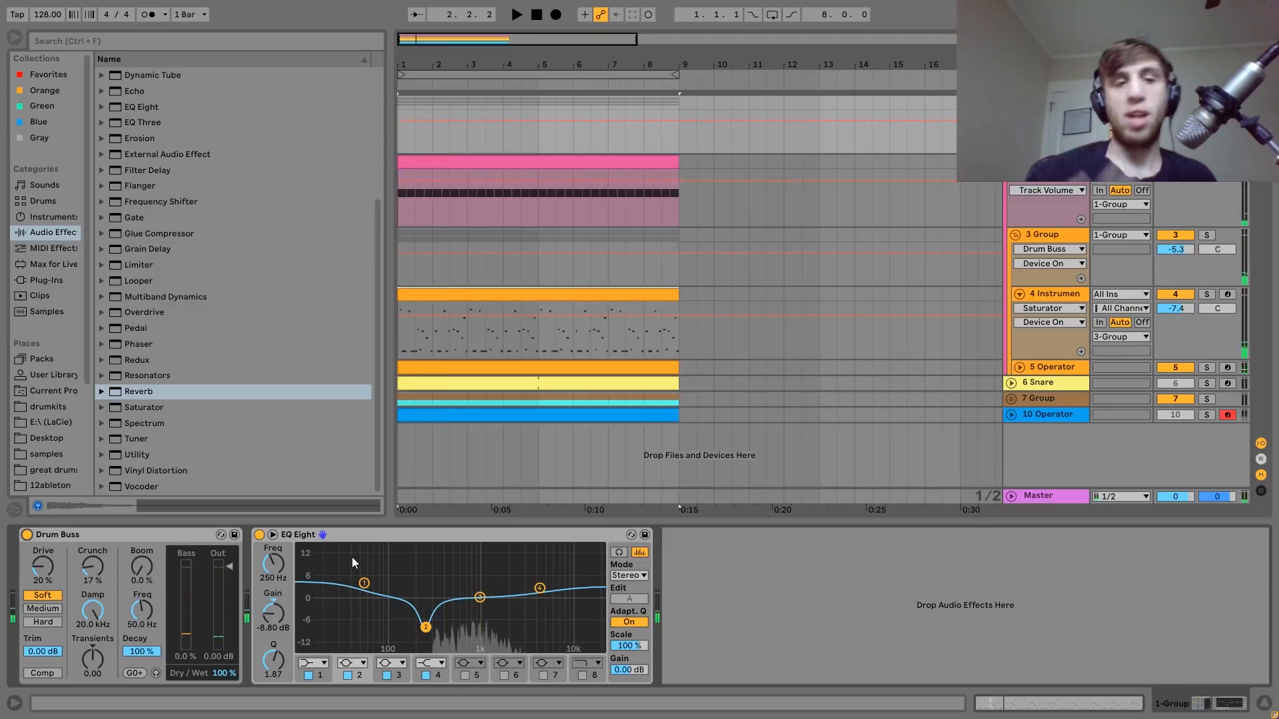
{"action": "left_click", "coordinate": [27, 535]}
{"action": "key", "text": "space"}
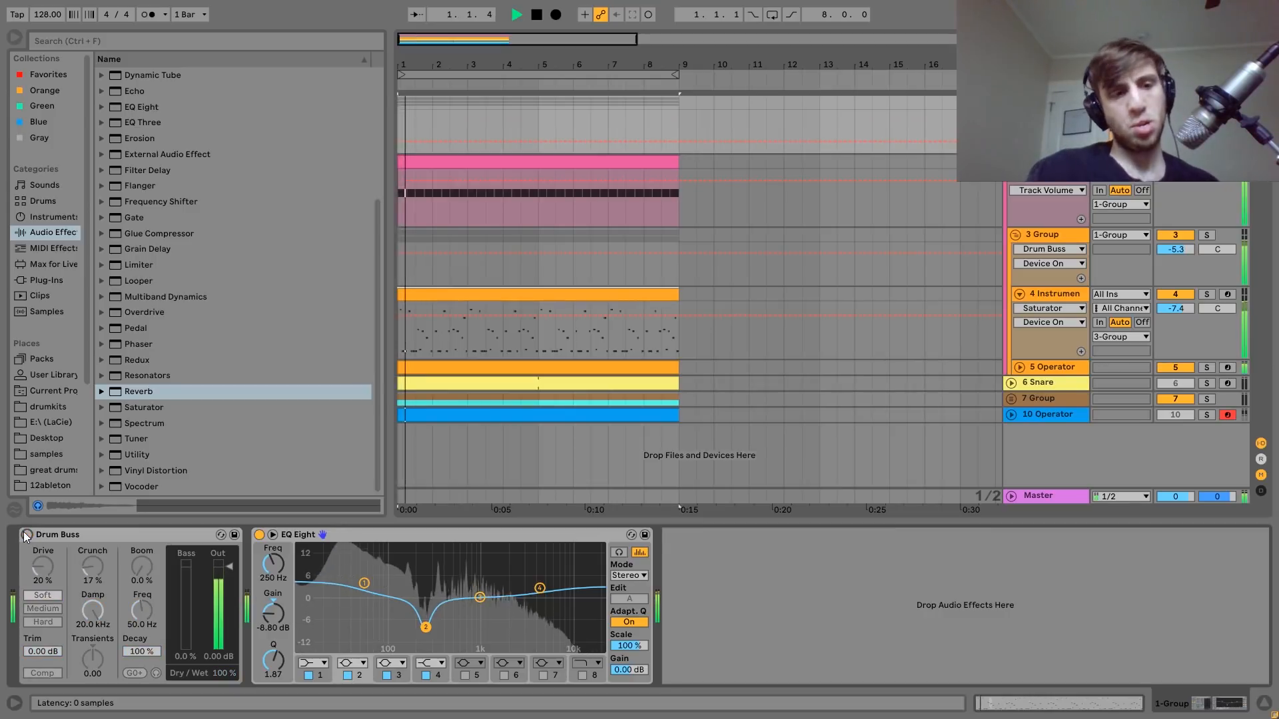
{"action": "left_click", "coordinate": [27, 535]}
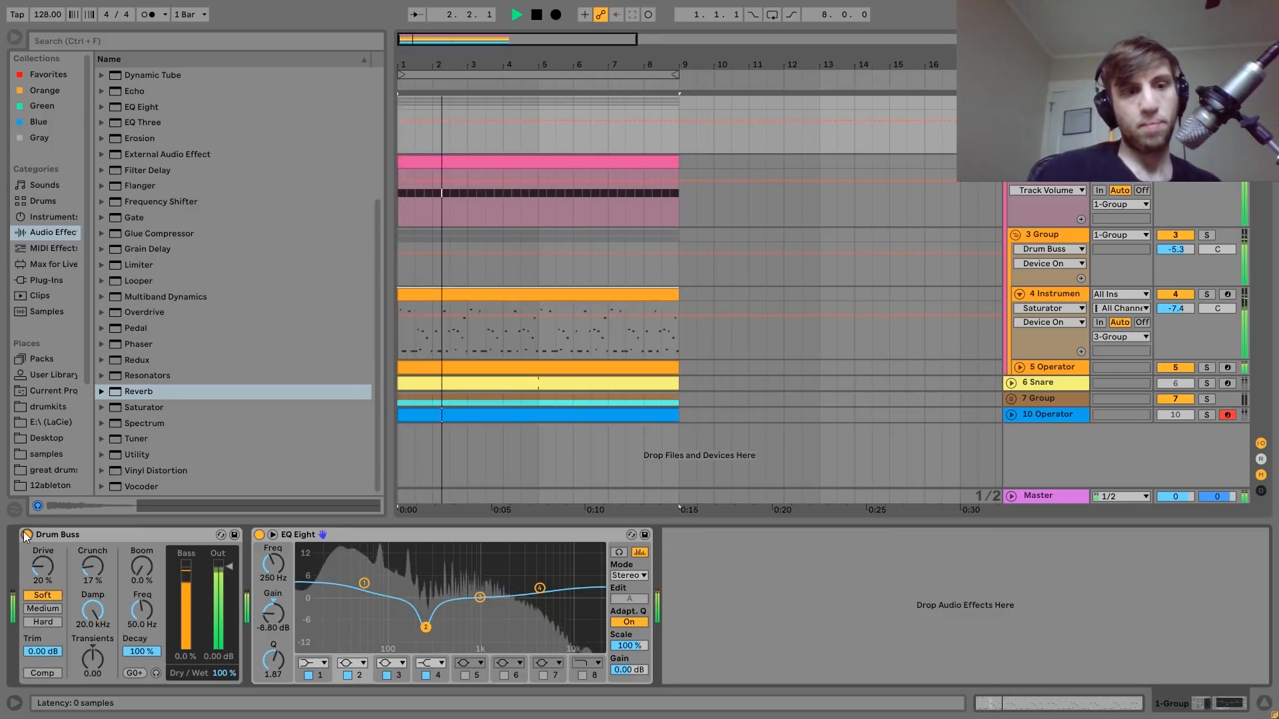
{"action": "key", "text": "space"}
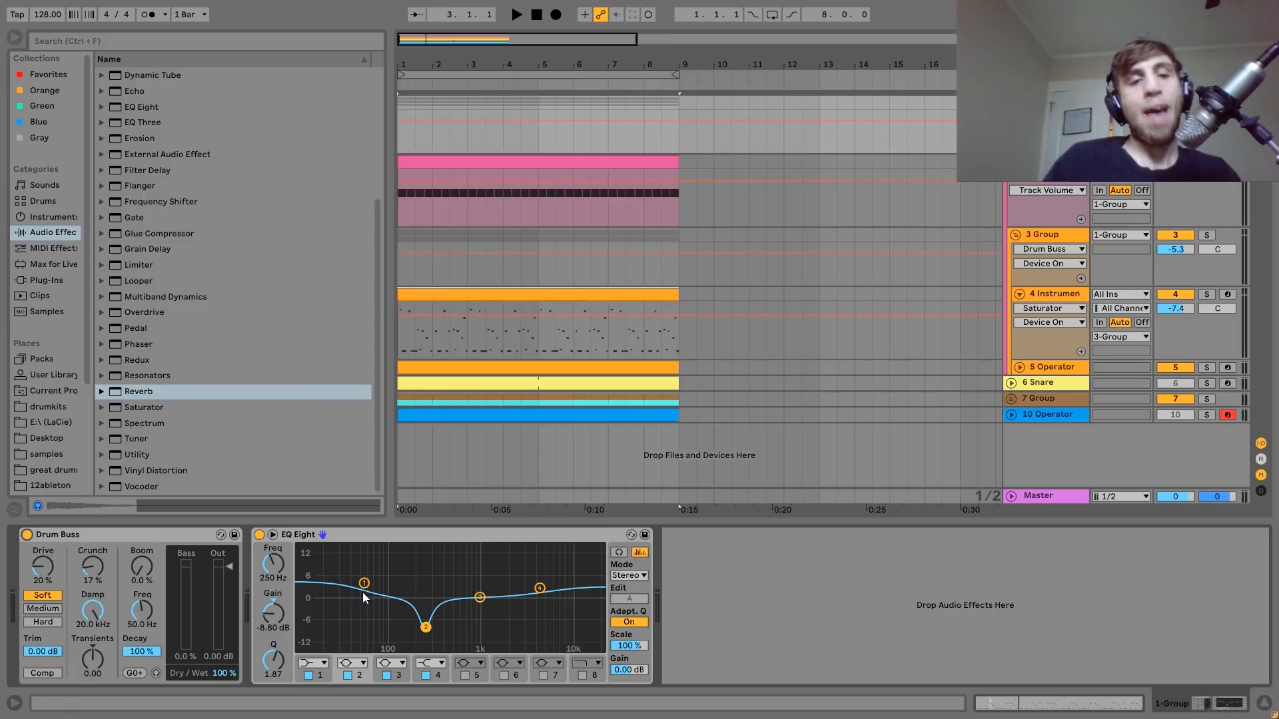
Inspect the first band's low boost in 1 Group's EQ Eight while replaying the group.
{"action": "key", "text": "space"}
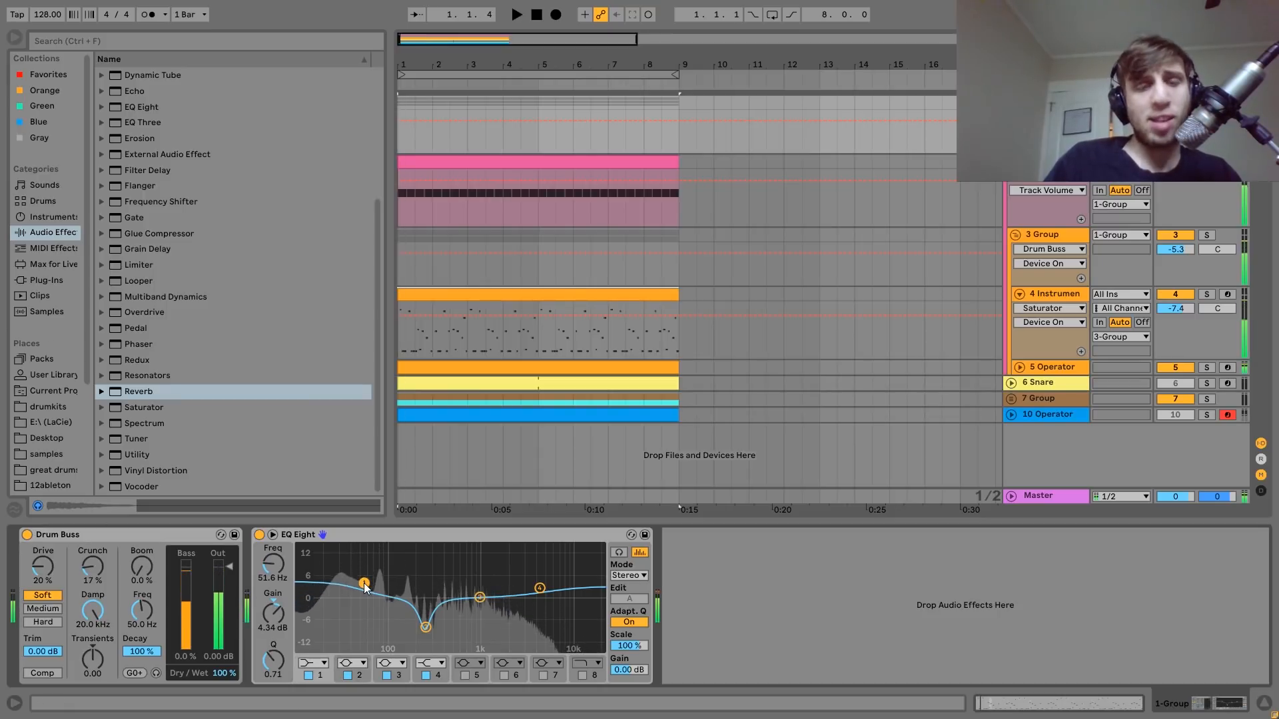
{"action": "left_click", "coordinate": [364, 583]}
{"action": "key", "text": "space"}
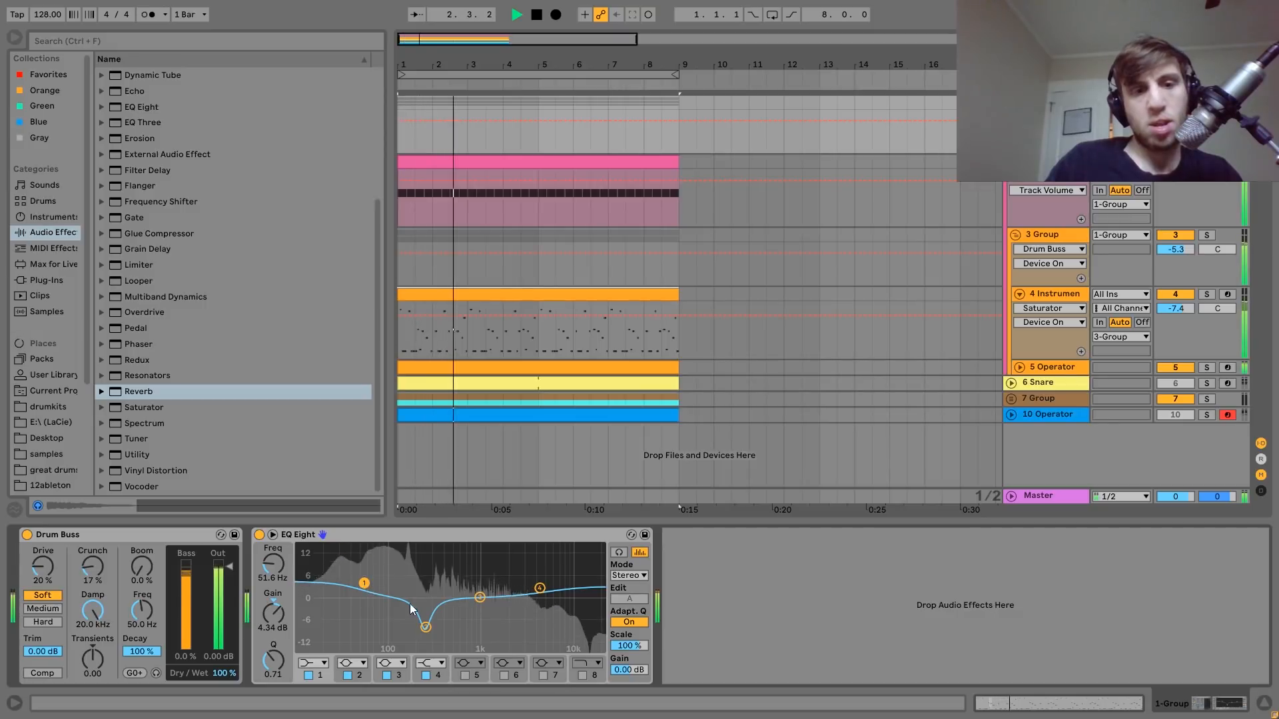
Inspect the second band's cut in 1 Group's EQ Eight while replaying the group several times.
{"action": "left_click", "coordinate": [425, 629]}
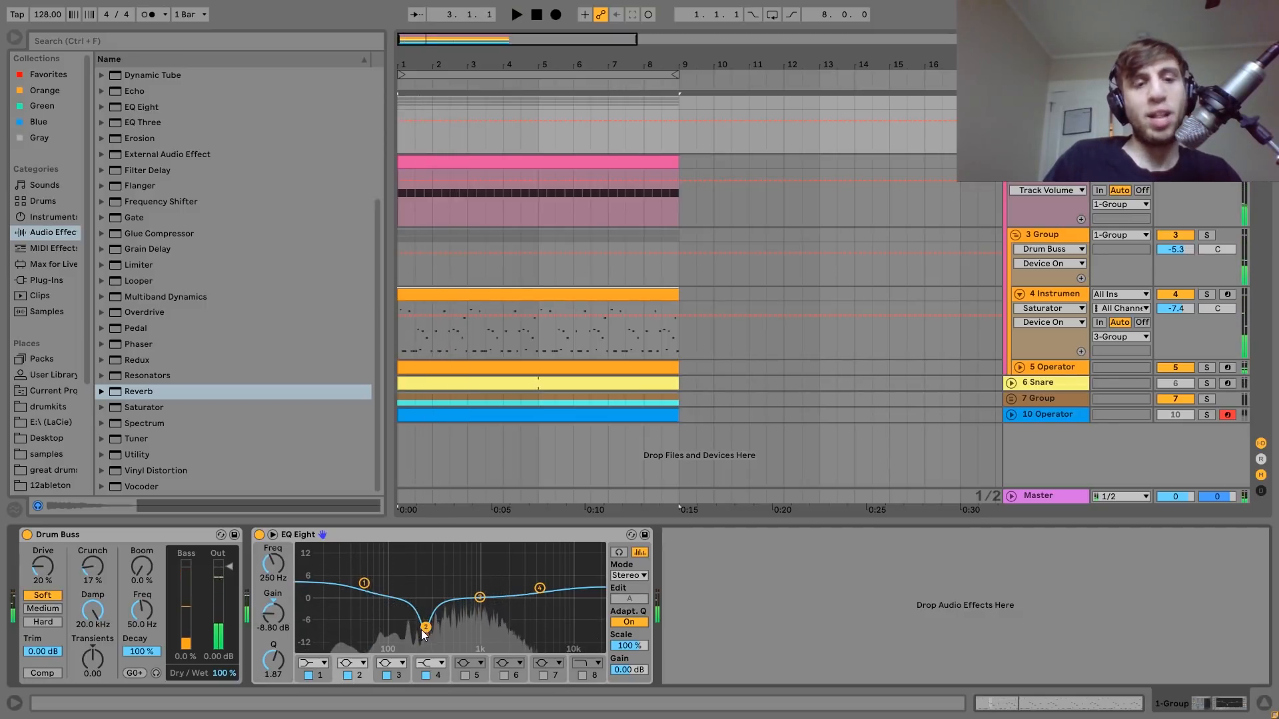
{"action": "key", "text": "space"}
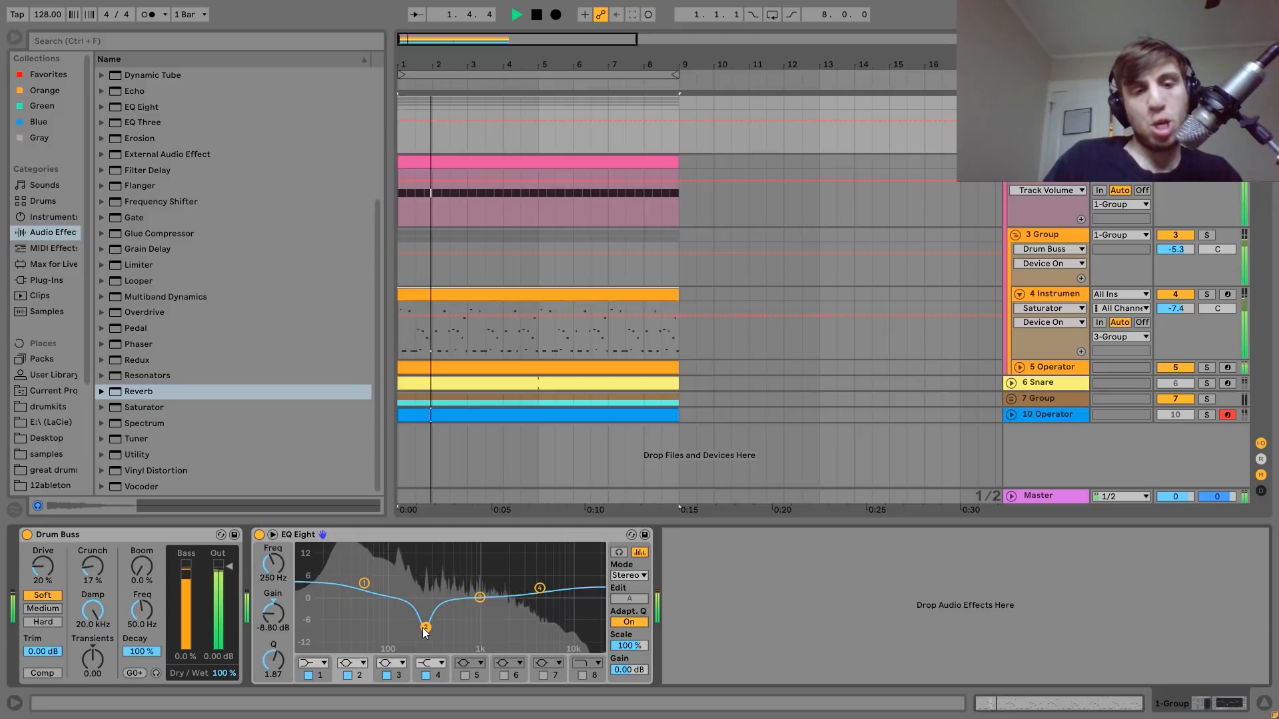
{"action": "key", "text": "space"}
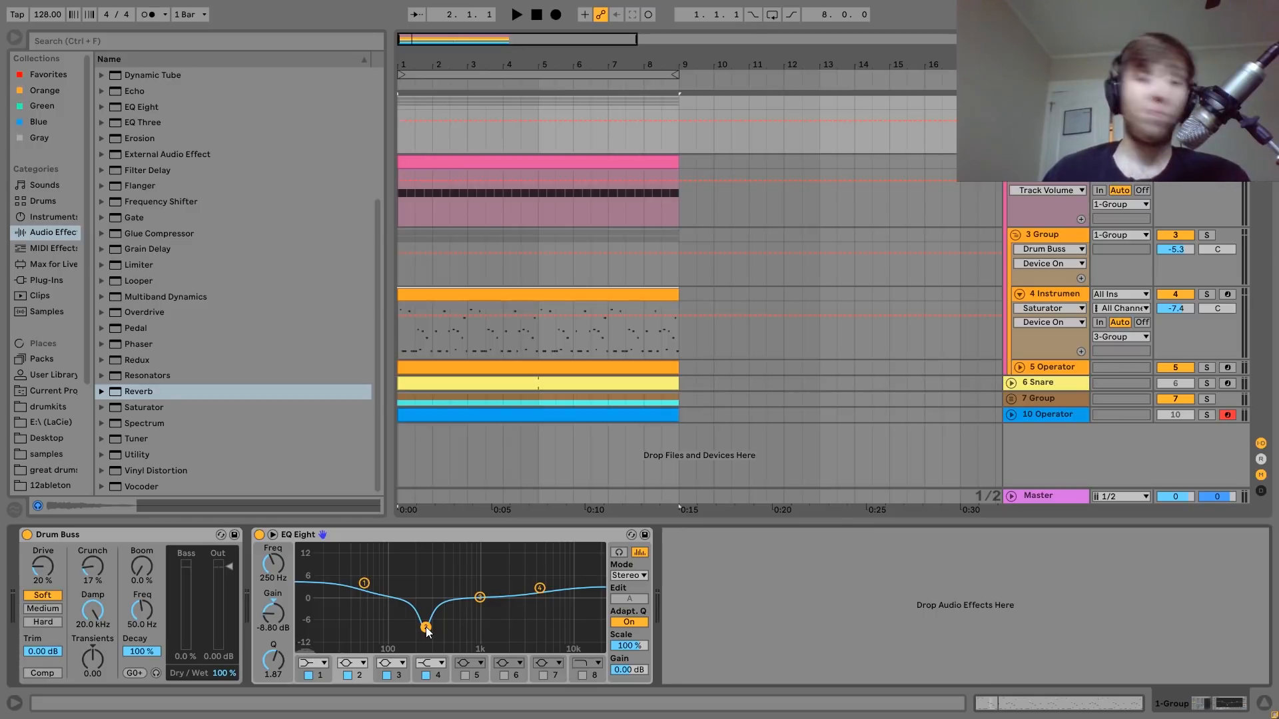
{"action": "key", "text": "space"}
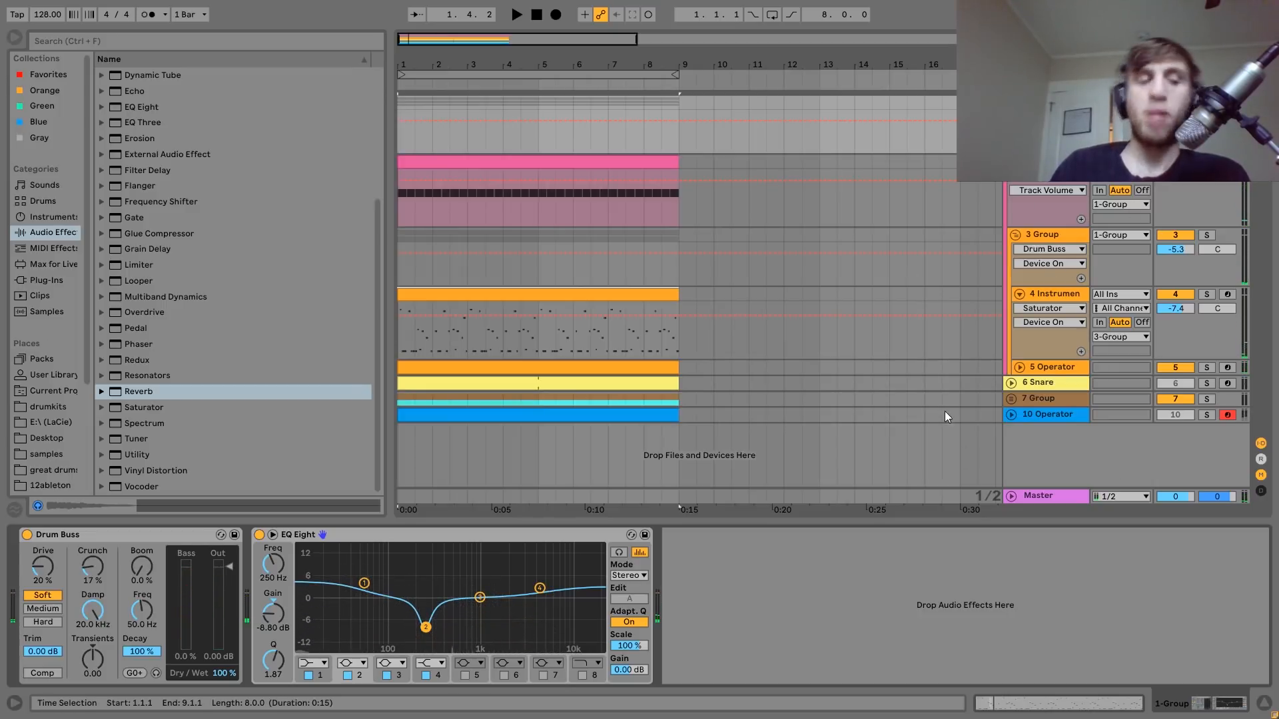
{"action": "key", "text": "space"}
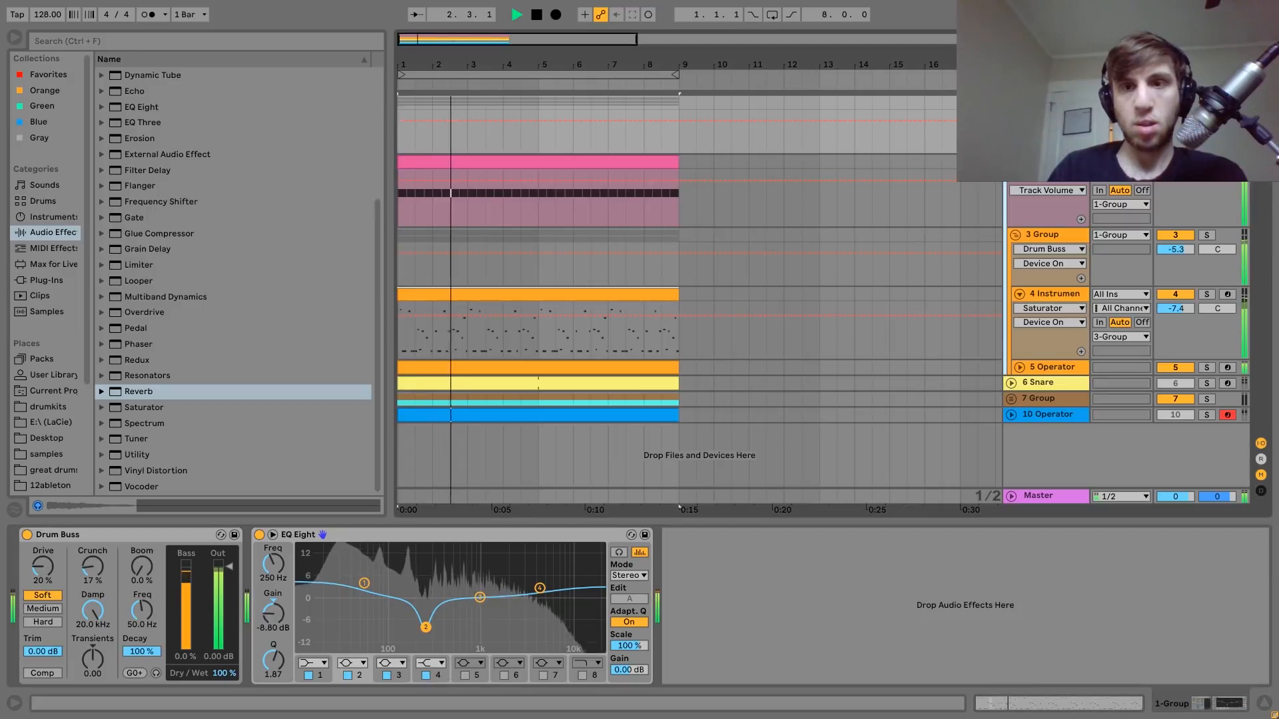
{"action": "key", "text": "space"}
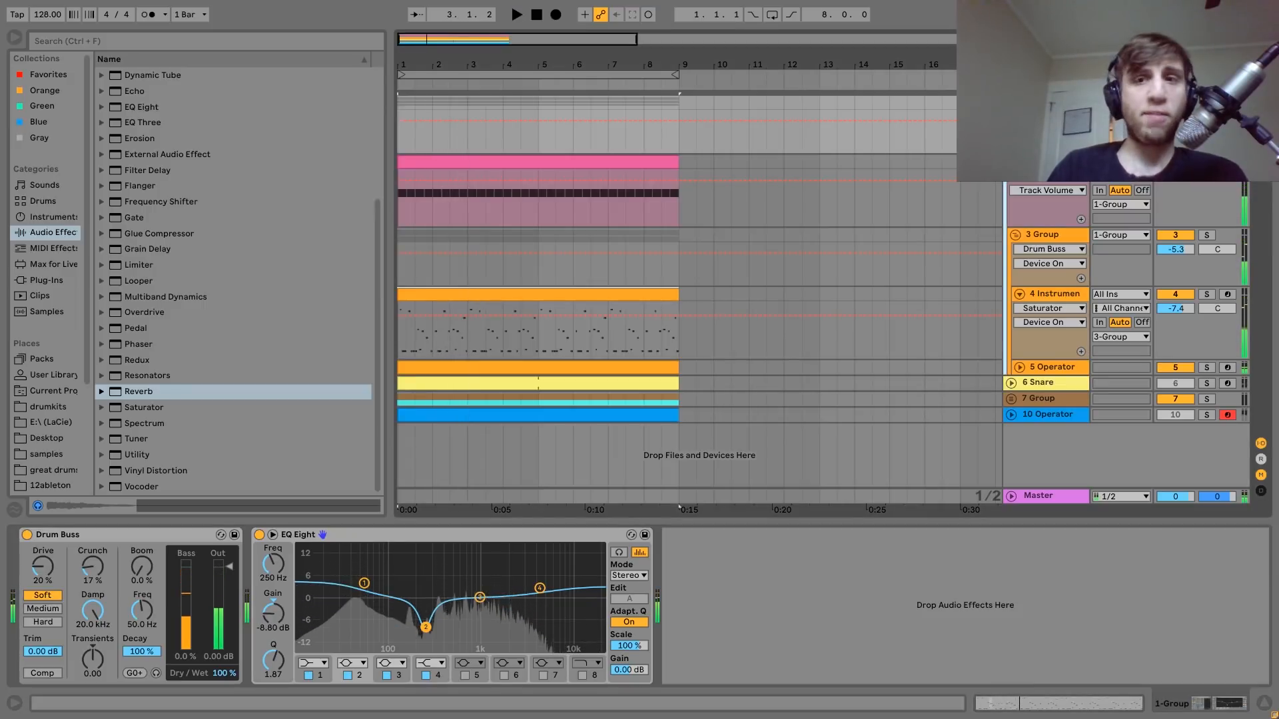
Fold 1 Group, show the Snare track's devices, loop bars 1 to 9, and play the project with the Snare lane unfolded.
{"action": "left_click", "coordinate": [1011, 102]}
{"action": "left_click", "coordinate": [1045, 119]}
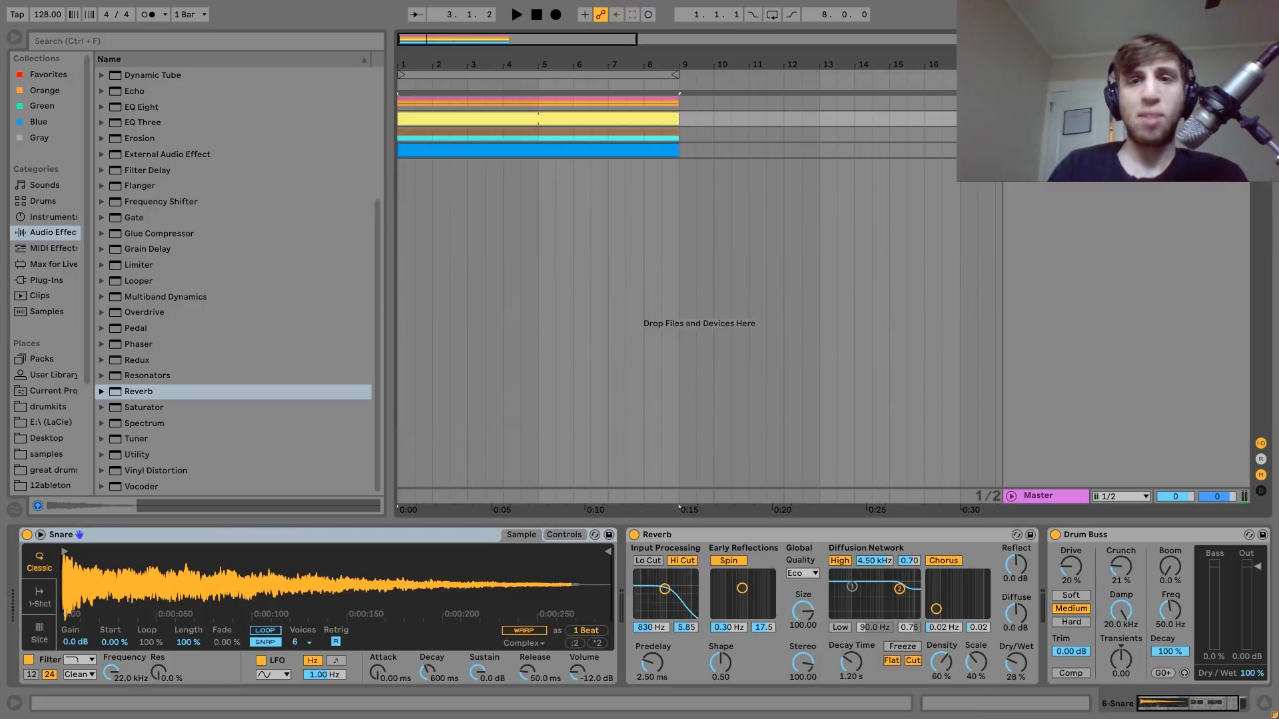
{"action": "left_click", "coordinate": [610, 115]}
{"action": "key", "text": "space"}
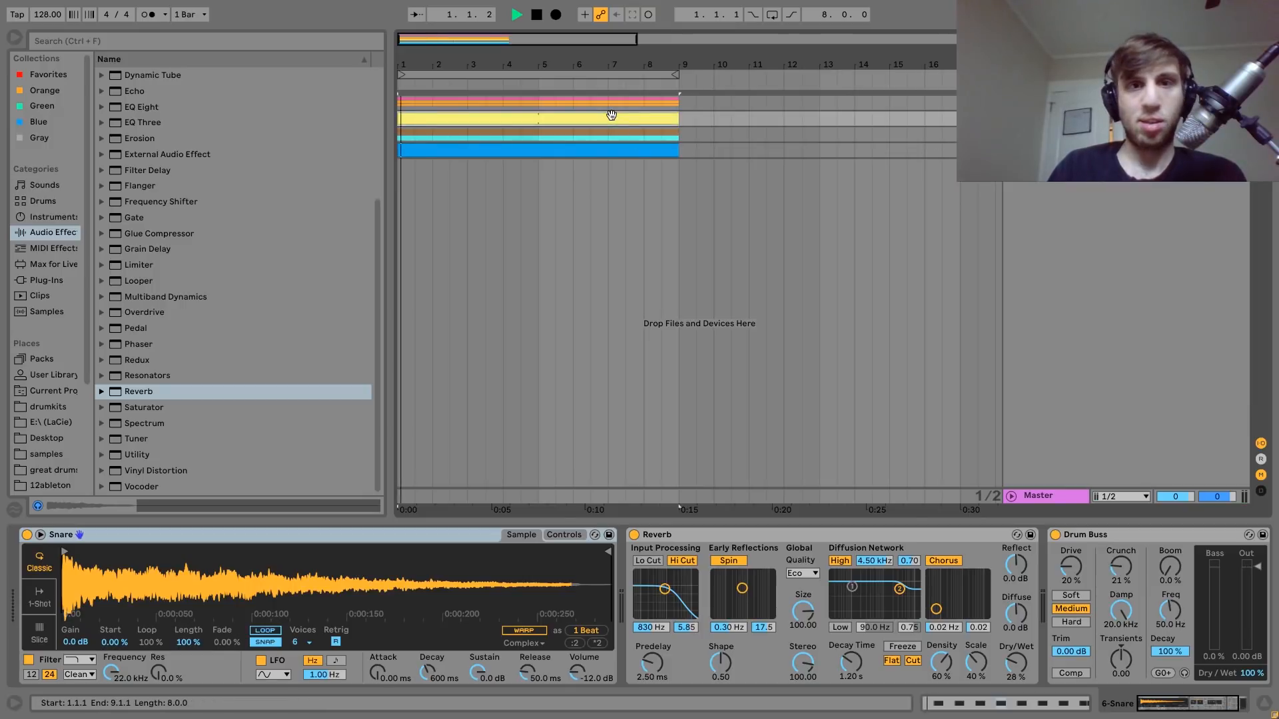
{"action": "key", "text": "ctrl+l"}
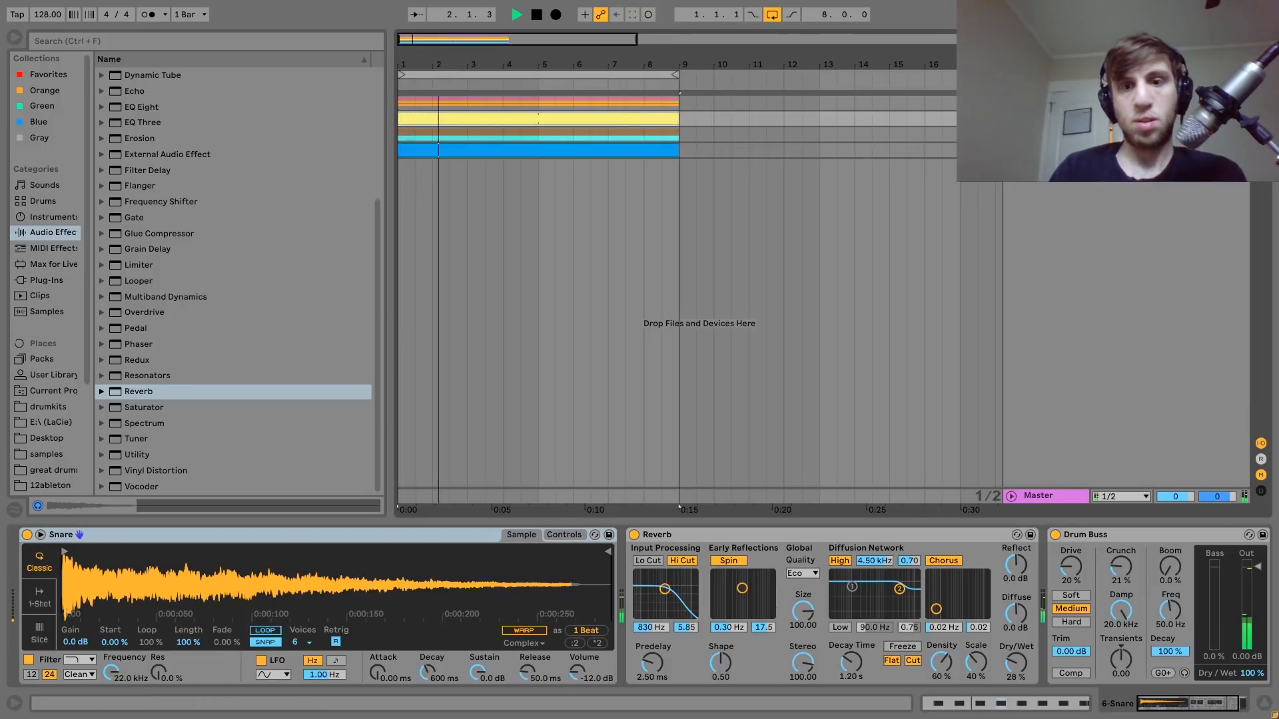
{"action": "key", "text": "u"}
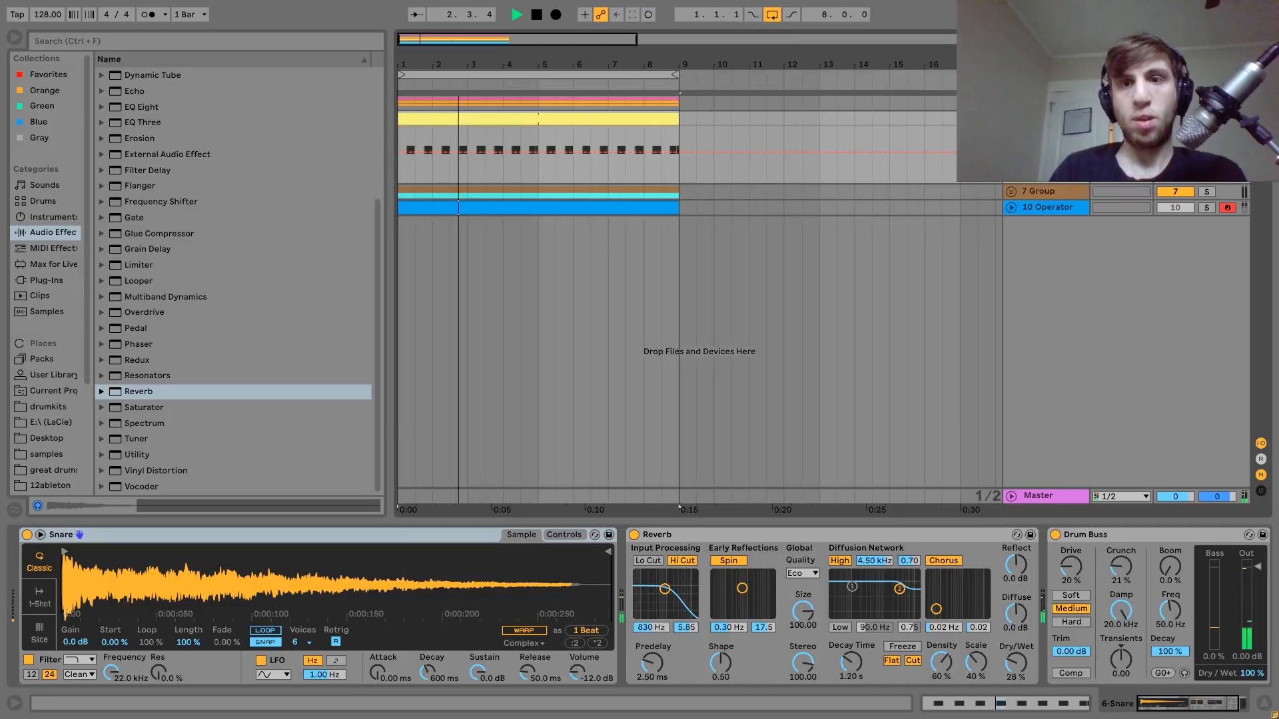
{"action": "key", "text": "space"}
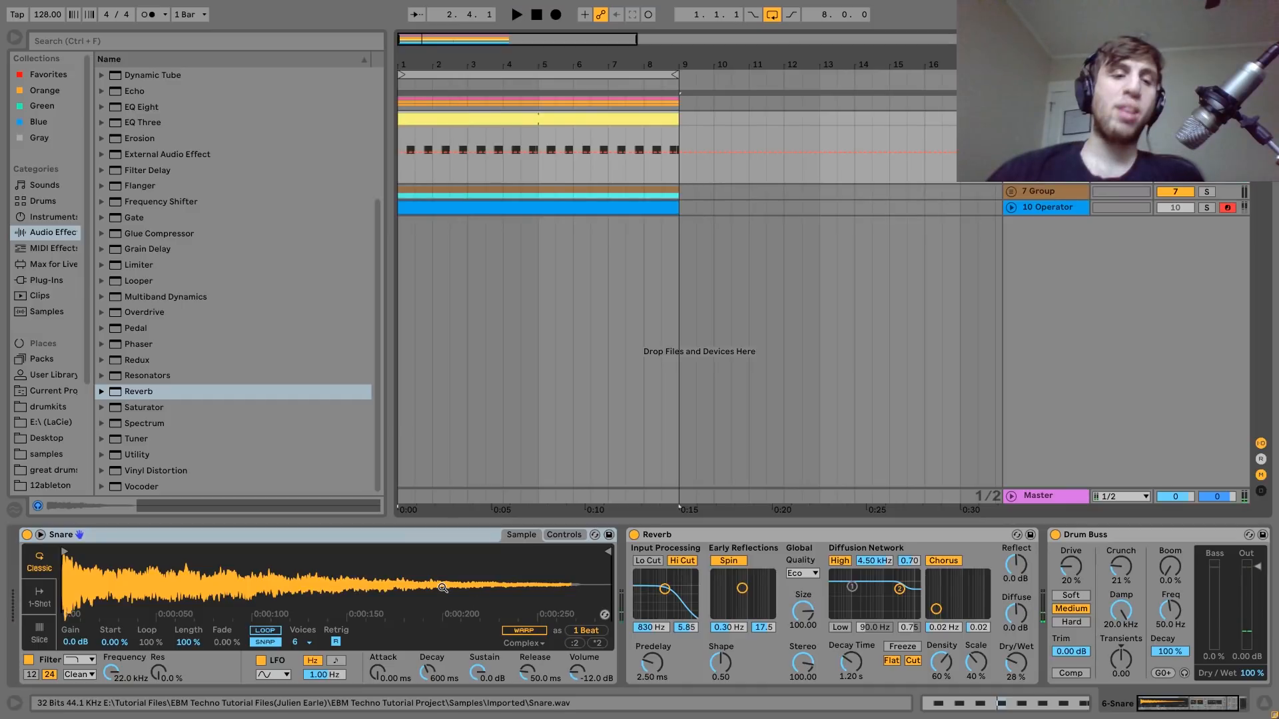
Replay the loop while examining the Snare track's sample and Reverb settings.
{"action": "key", "text": "space"}
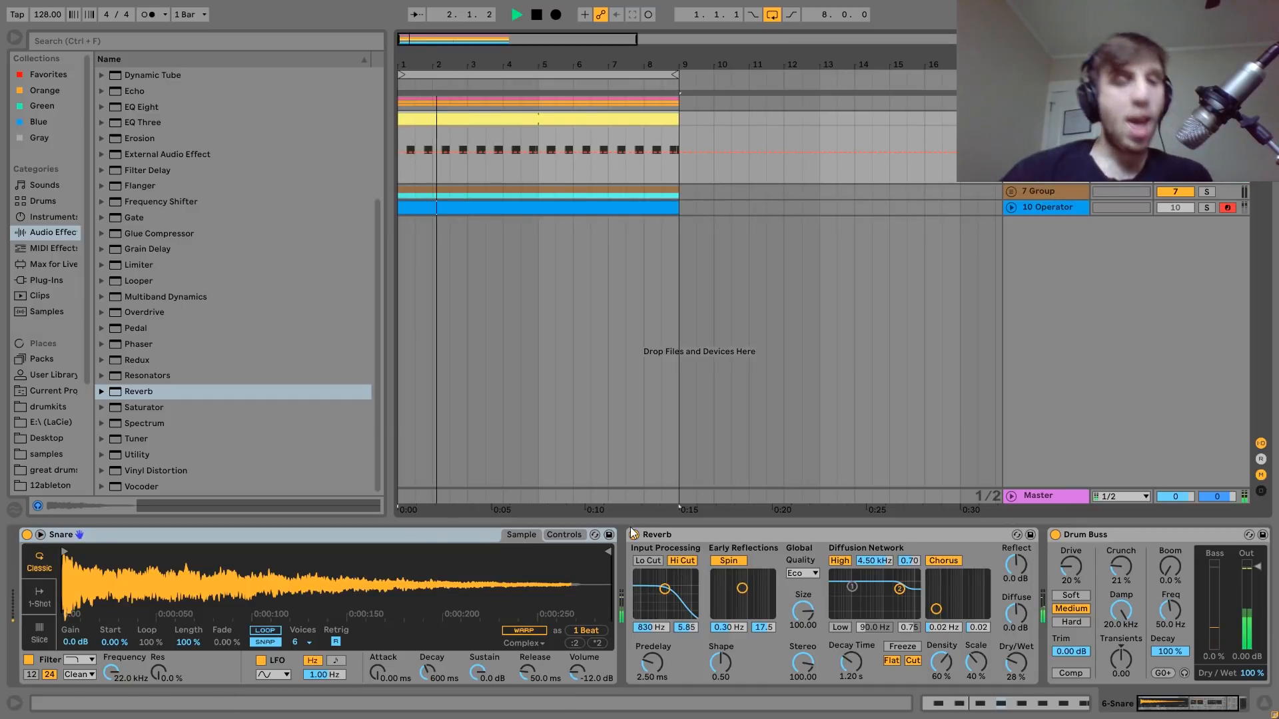
{"action": "key", "text": "space"}
{"action": "key", "text": "space"}
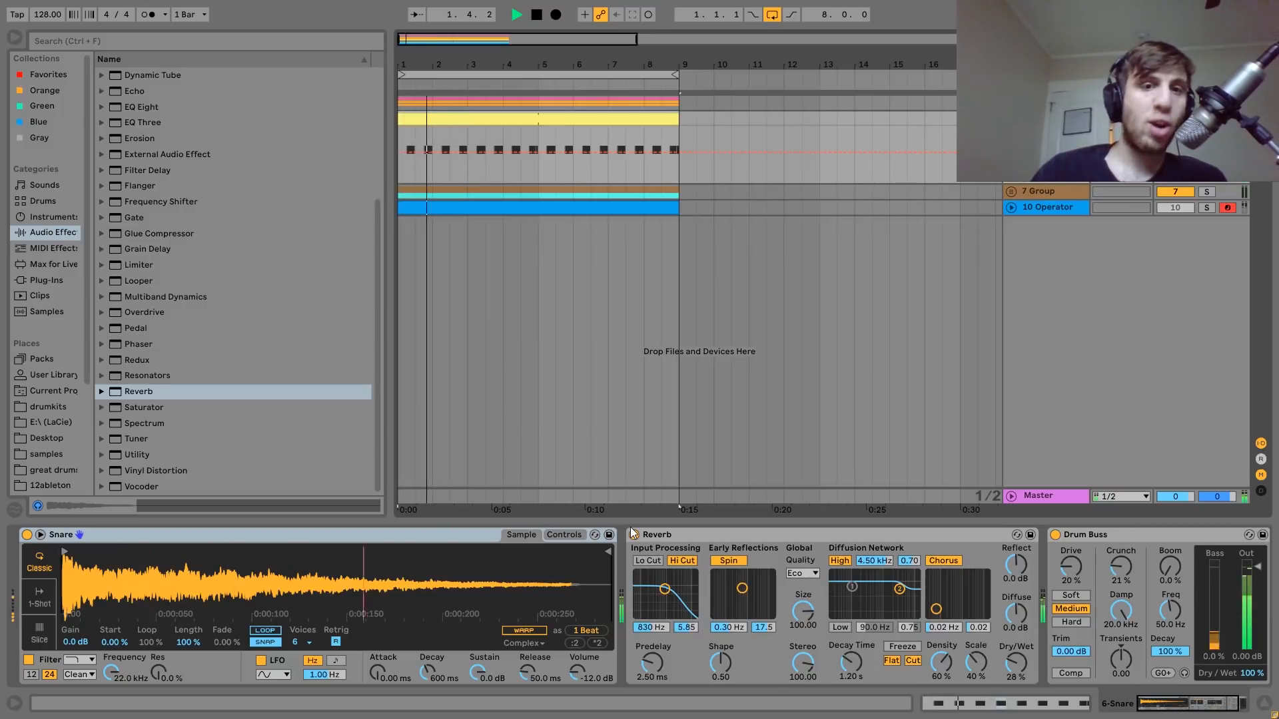
{"action": "key", "text": "space"}
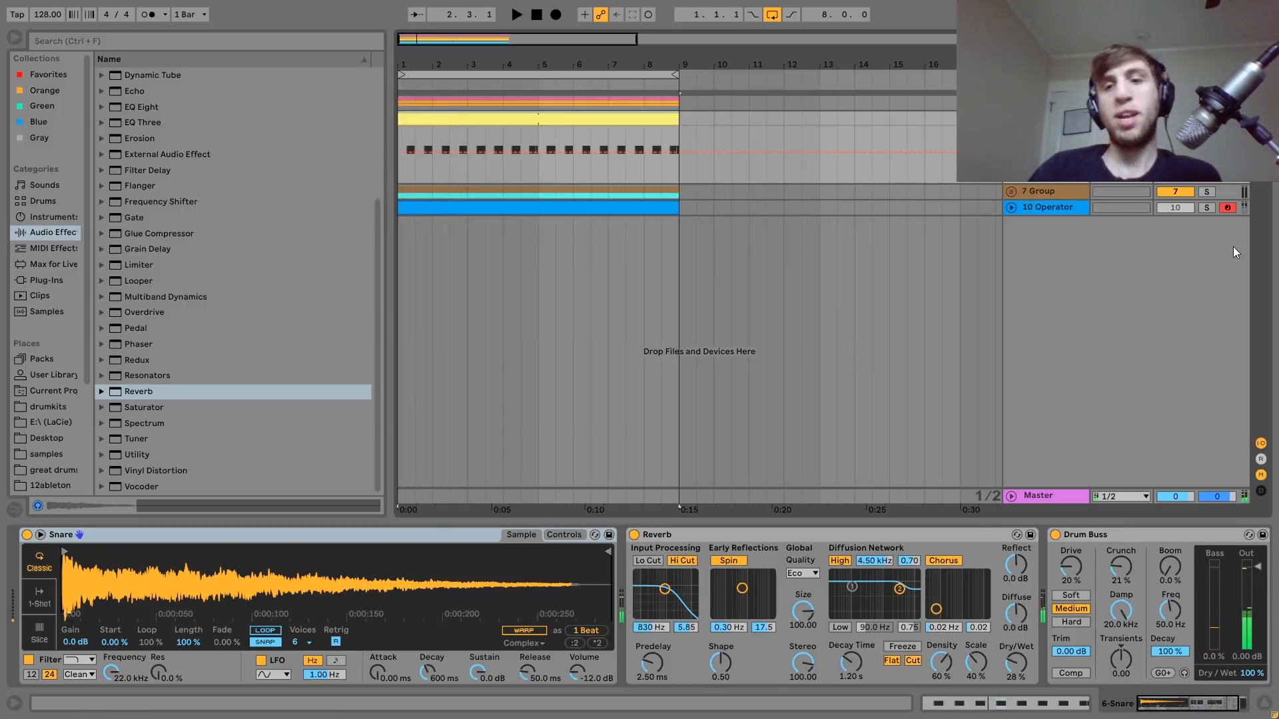
Activate the 10 Operator track, play the loop with it and deactivate the track again.
{"action": "left_click", "coordinate": [1175, 207]}
{"action": "key", "text": "space"}
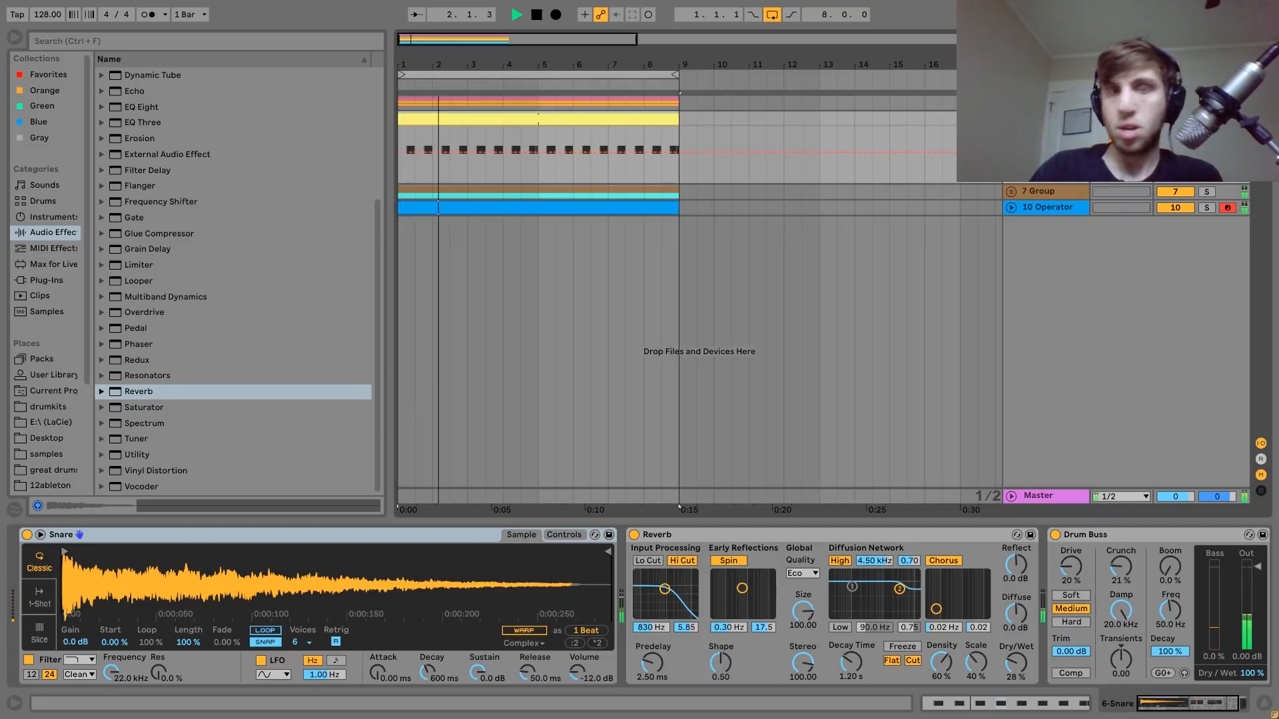
{"action": "key", "text": "space"}
{"action": "left_click", "coordinate": [1175, 207]}
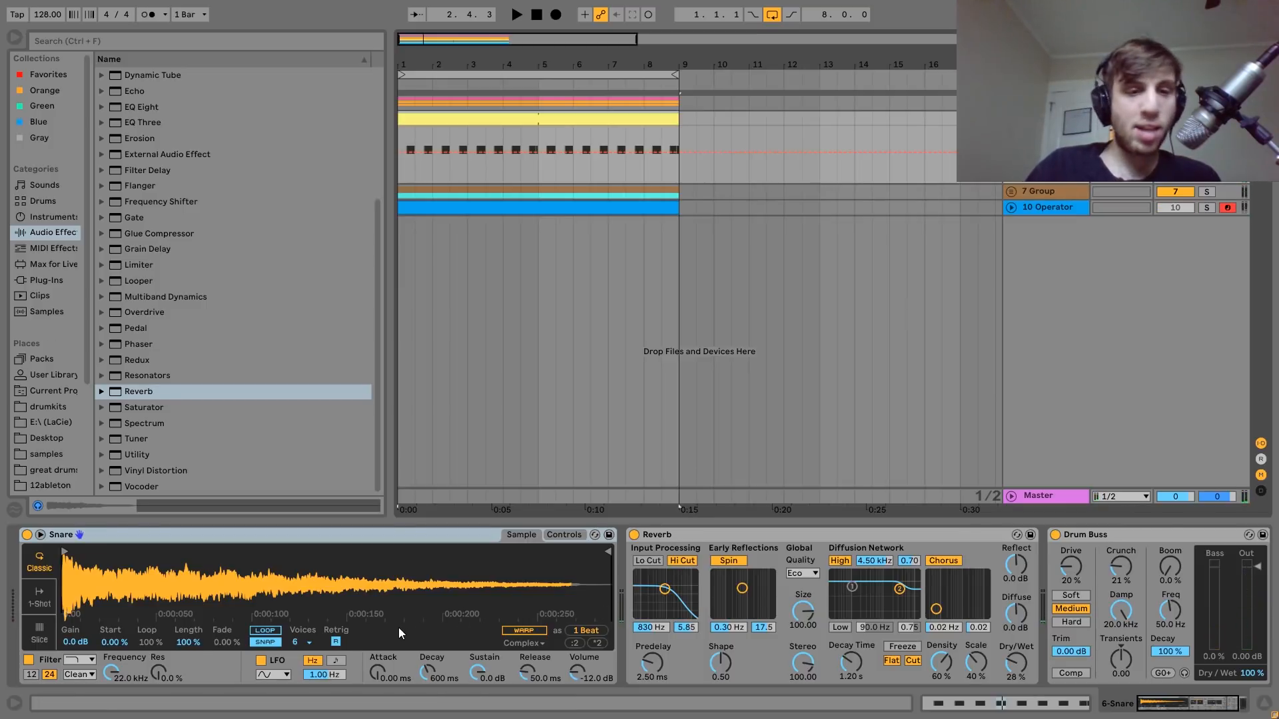
Compare the snare with Drum Buss on and bypassed, re-enable the effect and replay the loop.
{"action": "scroll", "coordinate": [398, 627], "scroll_direction": "right", "scroll_amount": 2}
{"action": "key", "text": "space"}
{"action": "key", "text": "space"}
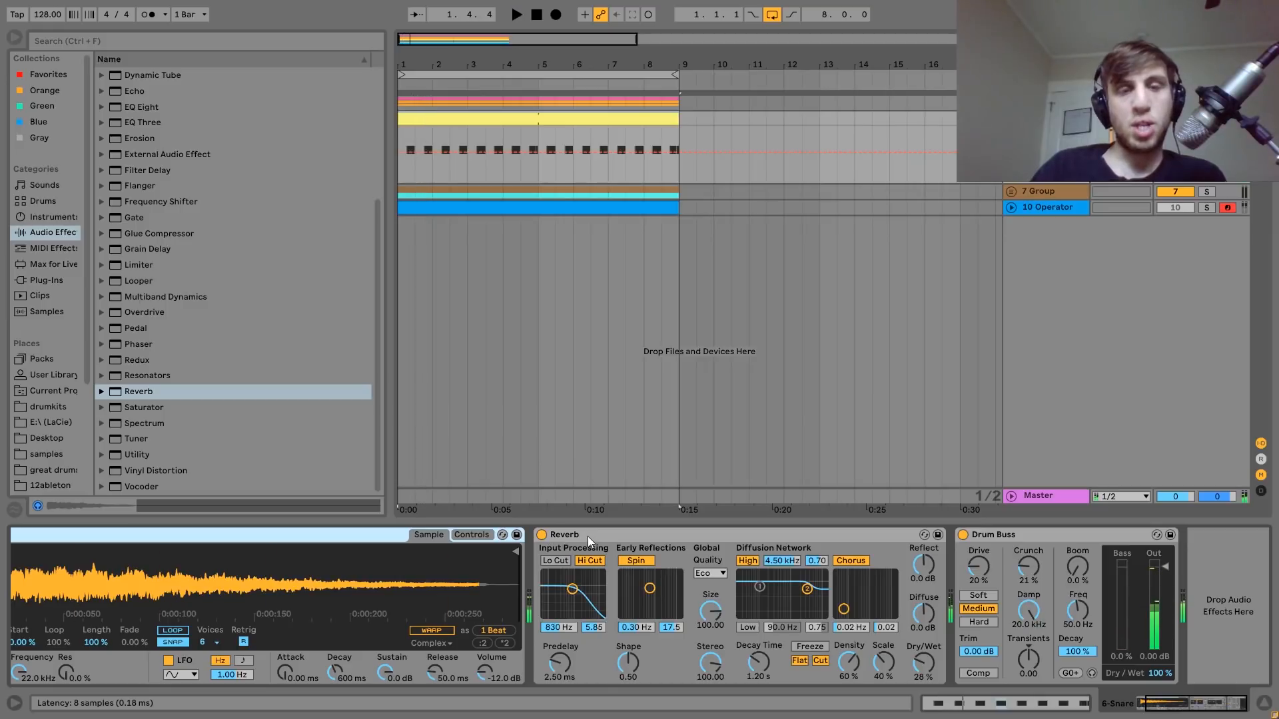
{"action": "left_click", "coordinate": [963, 535]}
{"action": "key", "text": "space"}
{"action": "left_click", "coordinate": [963, 536]}
{"action": "key", "text": "space"}
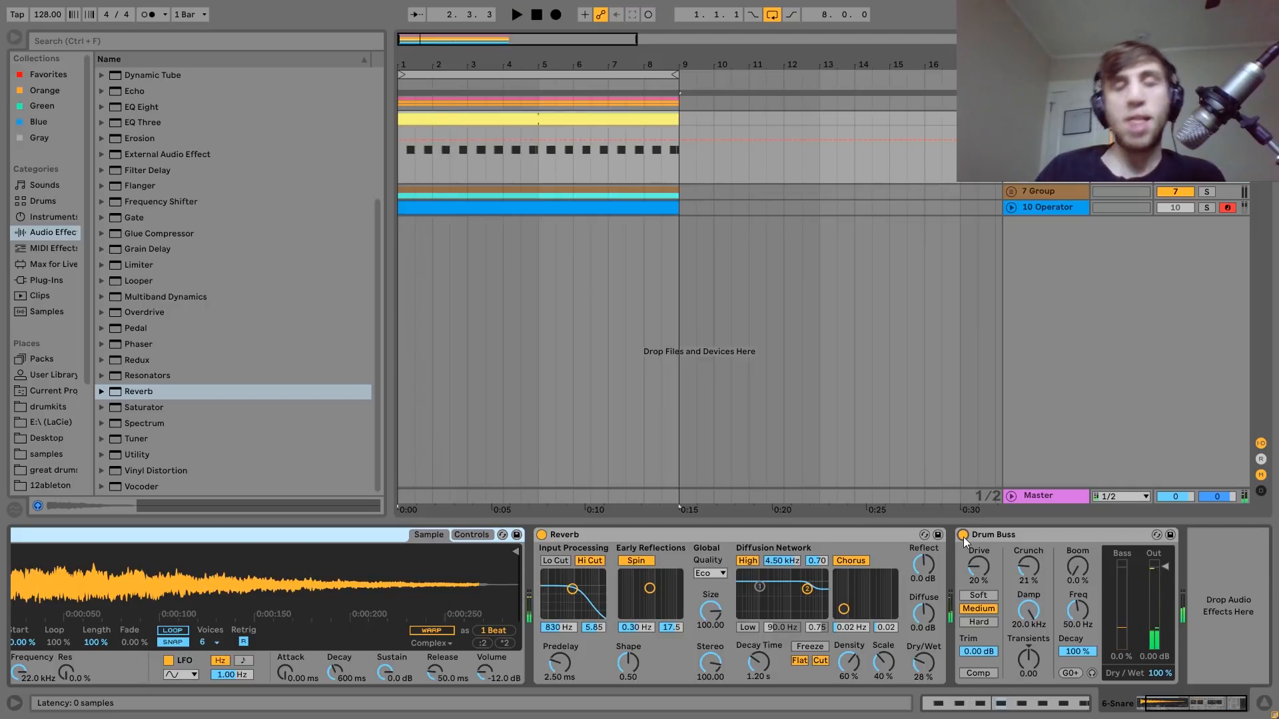
{"action": "key", "text": "space"}
Unfold and solo 7 Group, show its effects and play the hi-hats together.
{"action": "key", "text": "space"}
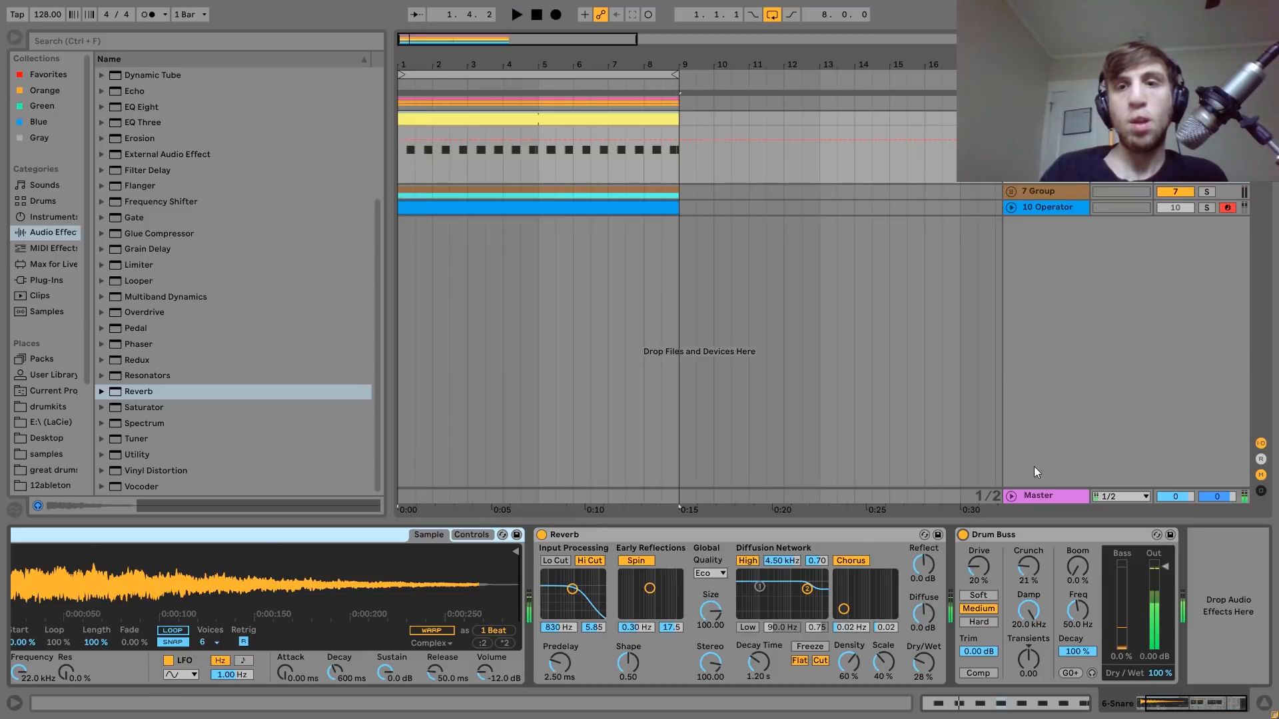
{"action": "left_click", "coordinate": [1023, 192]}
{"action": "left_click", "coordinate": [1010, 192]}
{"action": "left_click", "coordinate": [1206, 192]}
{"action": "left_click", "coordinate": [1028, 191]}
{"action": "key", "text": "space"}
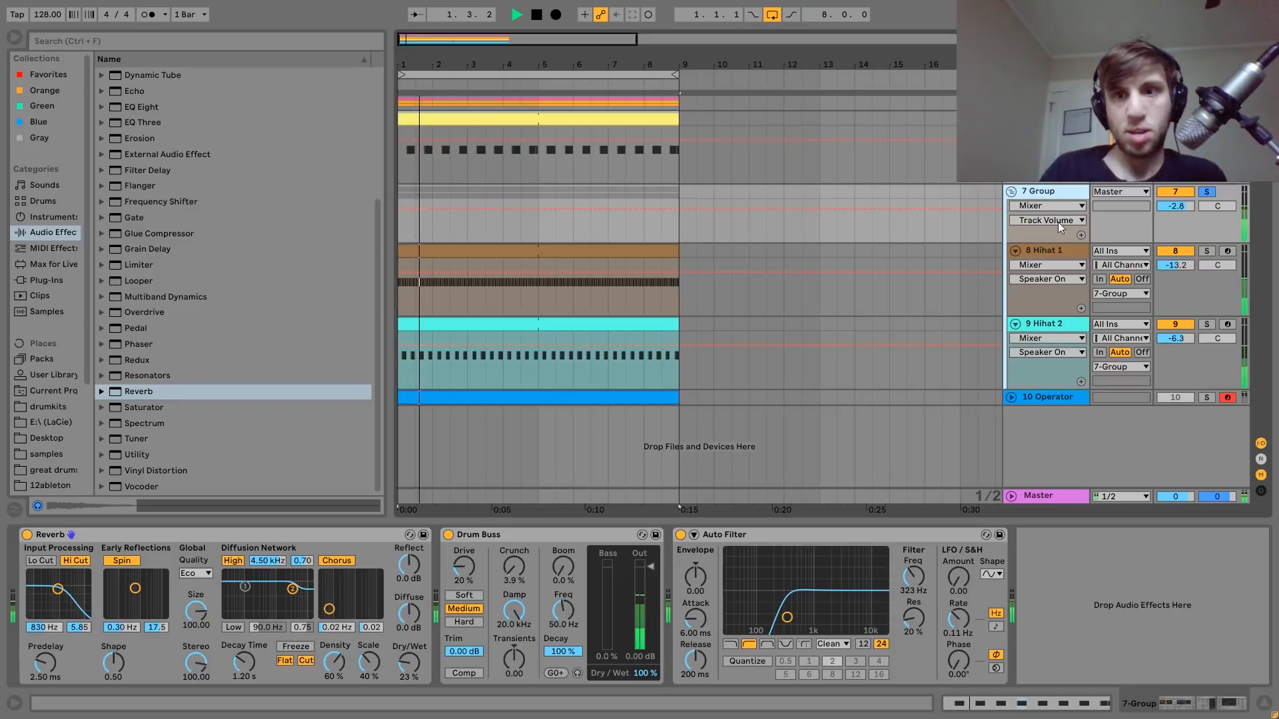
{"action": "key", "text": "space"}
Solo Hihat 1 and then Hihat 2 inside 7 Group, auditioning each while showing its sample.
{"action": "left_click", "coordinate": [1053, 251]}
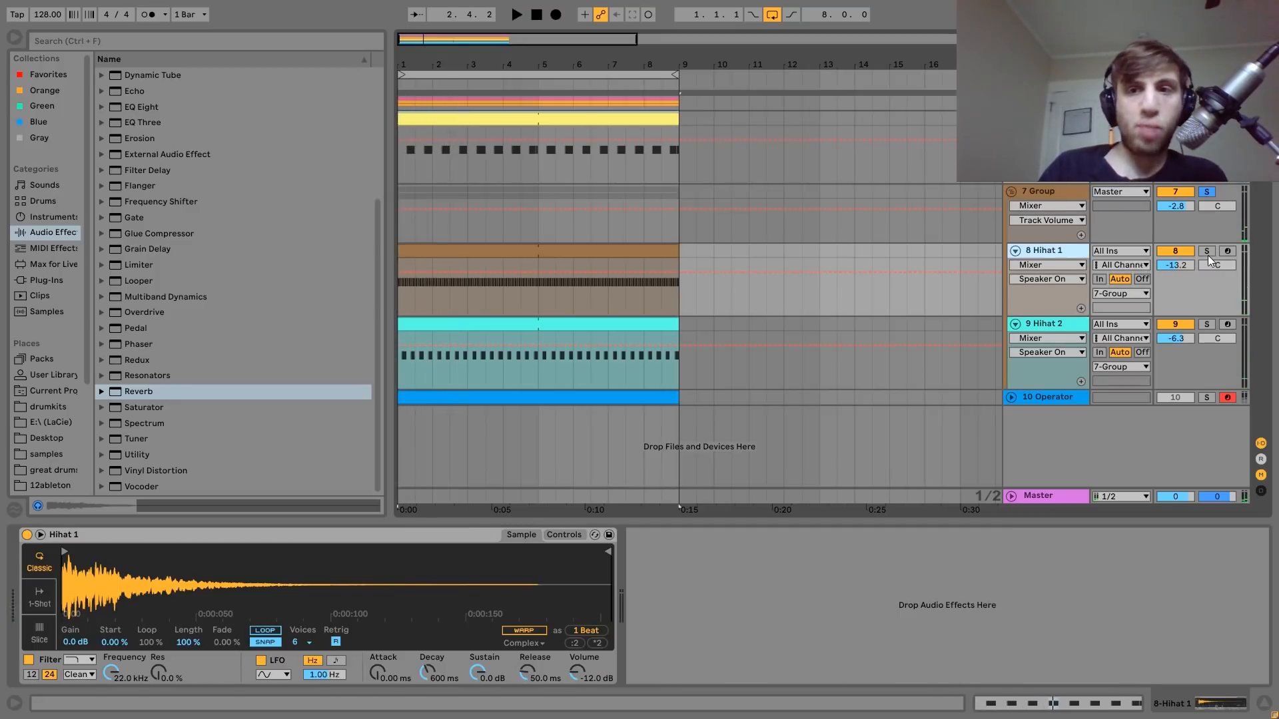
{"action": "left_click", "coordinate": [1207, 251]}
{"action": "key", "text": "space"}
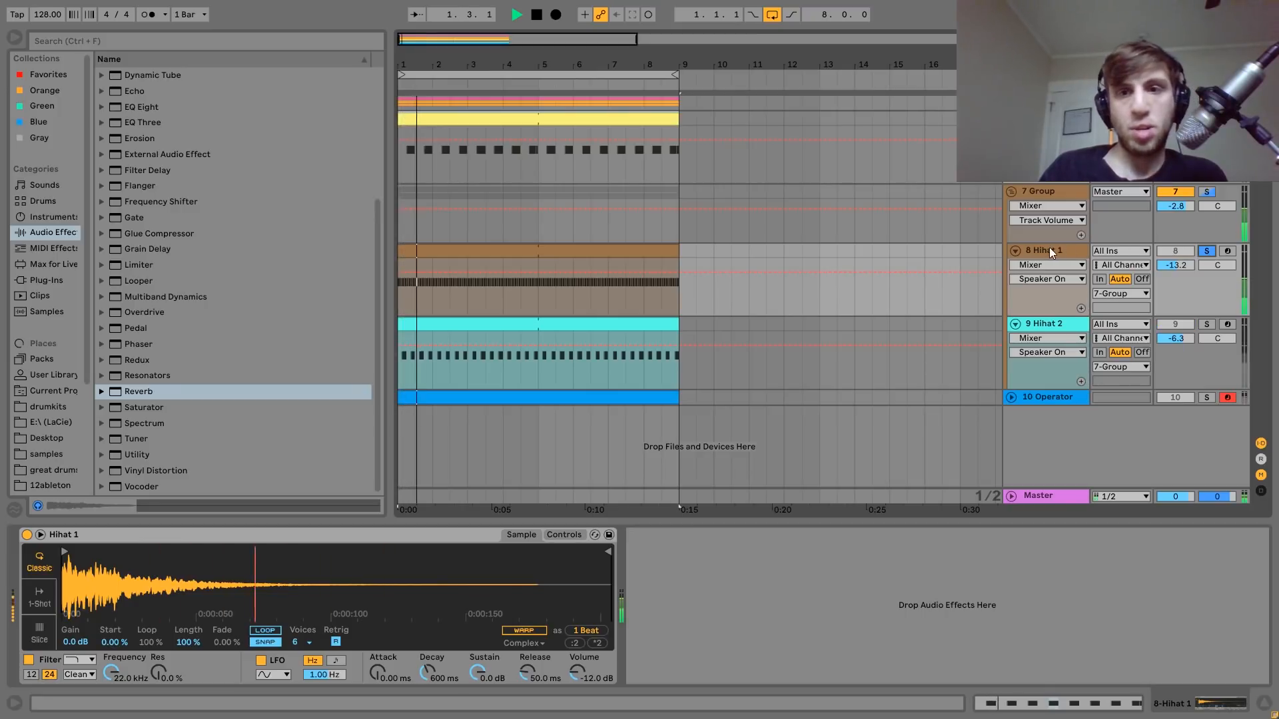
{"action": "left_click", "coordinate": [1207, 325]}
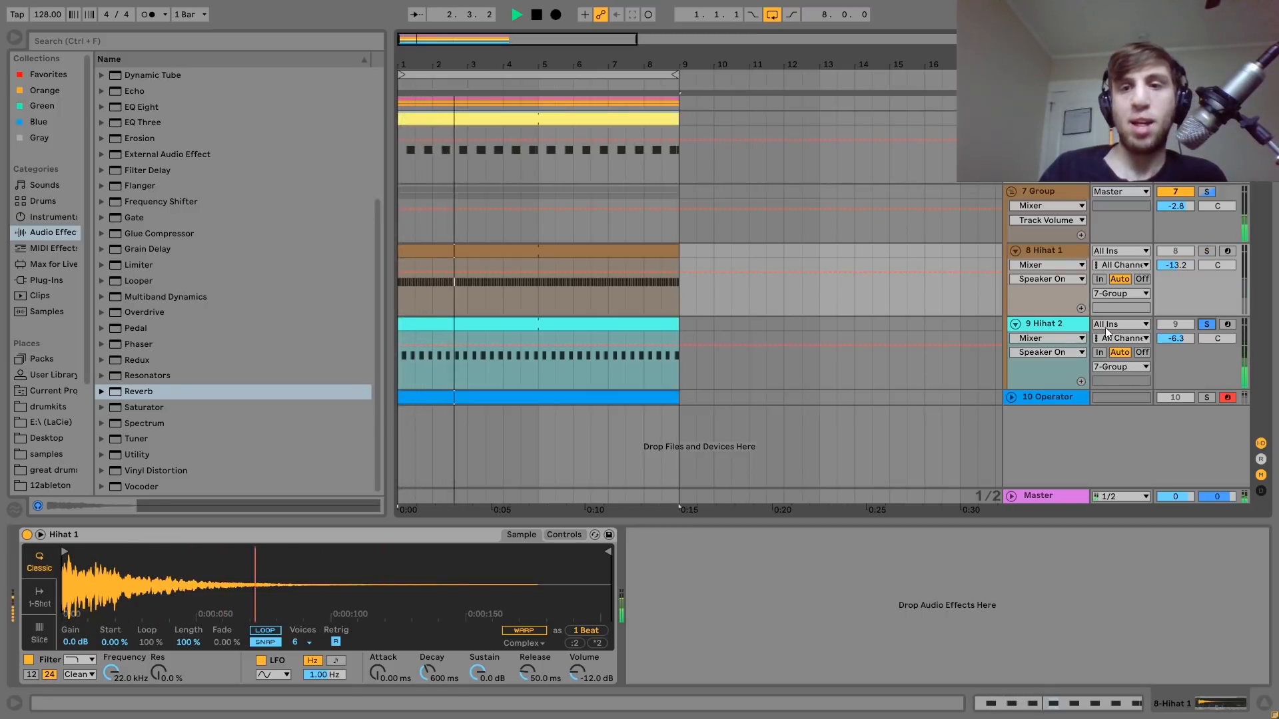
{"action": "left_click", "coordinate": [1048, 323]}
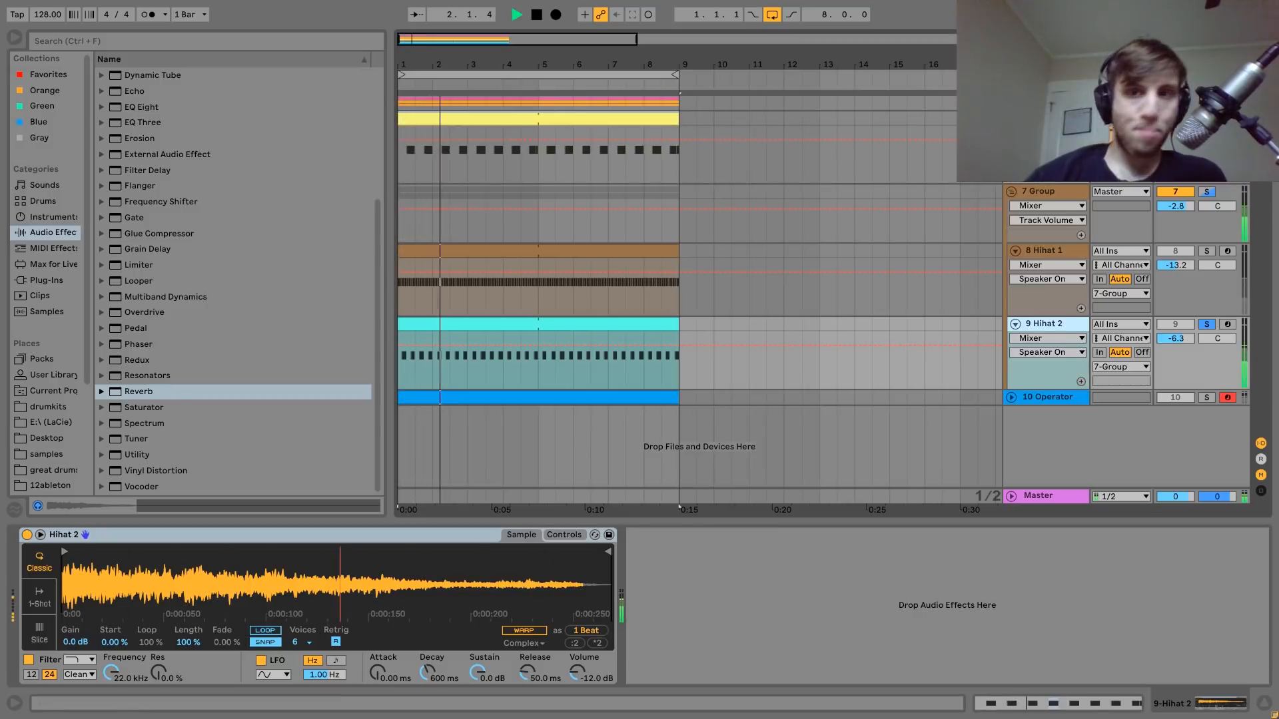
{"action": "key", "text": "space"}
Show 7 Group's effects with Hihat 2 unsoloed, replay both hi-hats, and check Hihat 1 before returning to the group's effects.
{"action": "left_click", "coordinate": [1061, 198]}
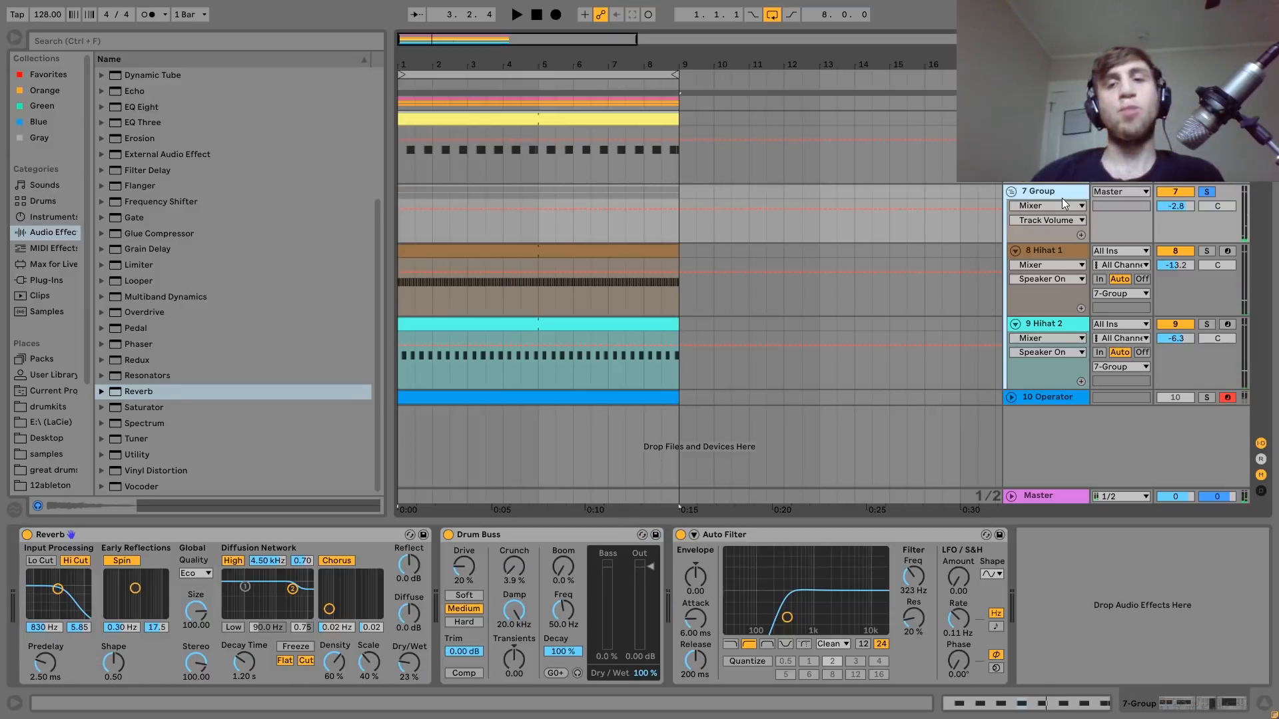
{"action": "key", "text": "space"}
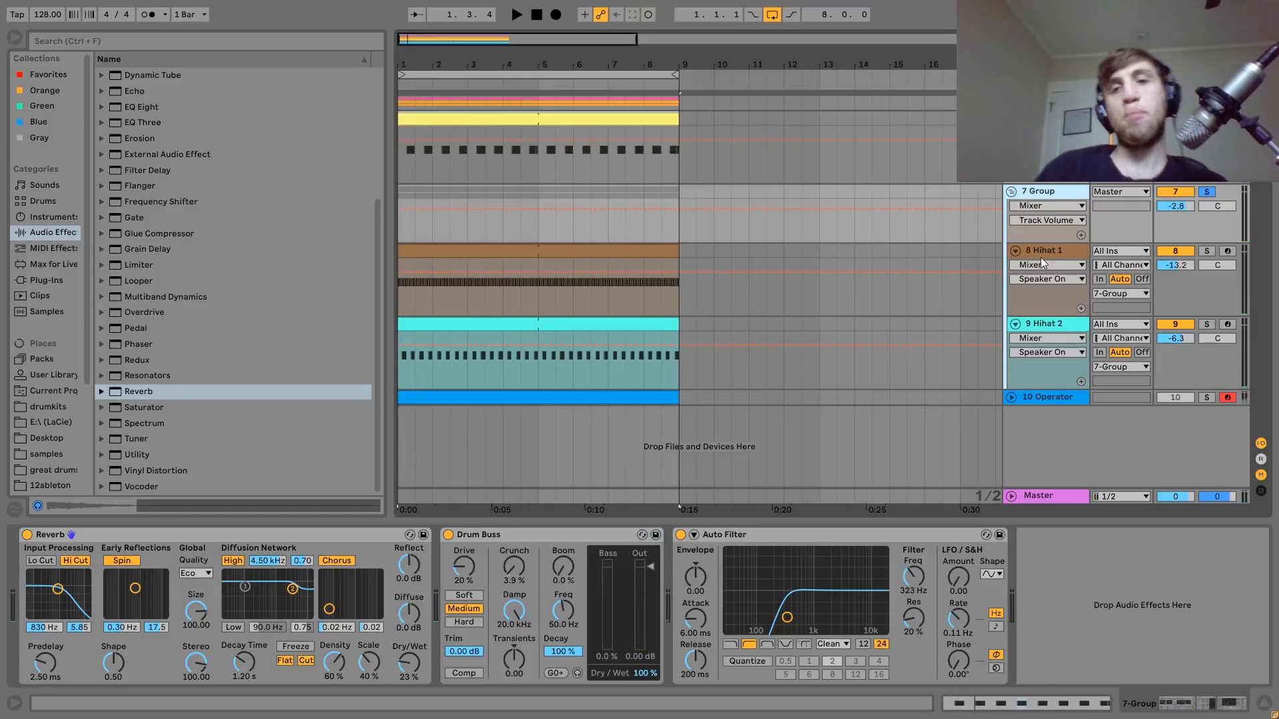
{"action": "left_click", "coordinate": [1041, 260]}
{"action": "left_click", "coordinate": [1057, 189]}
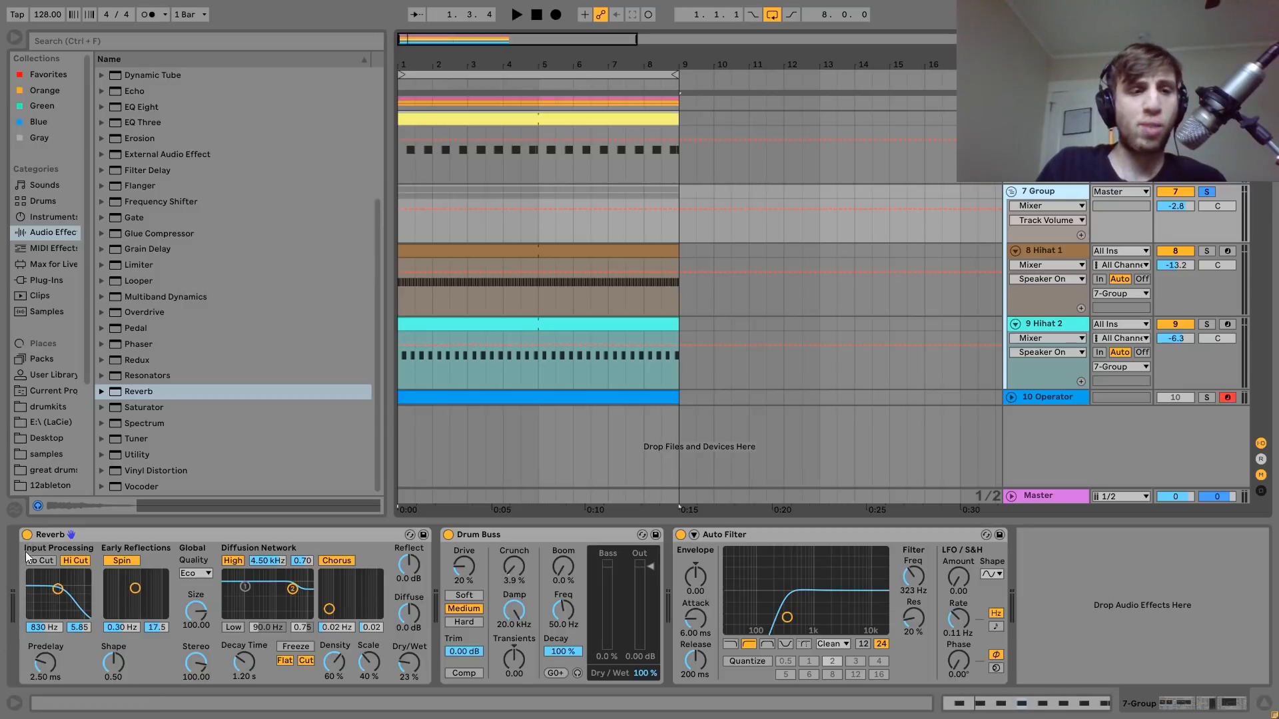
Play 7 Group with its Reverb bypassed, re-enable the effect during playback and stop.
{"action": "left_click", "coordinate": [27, 535]}
{"action": "key", "text": "space"}
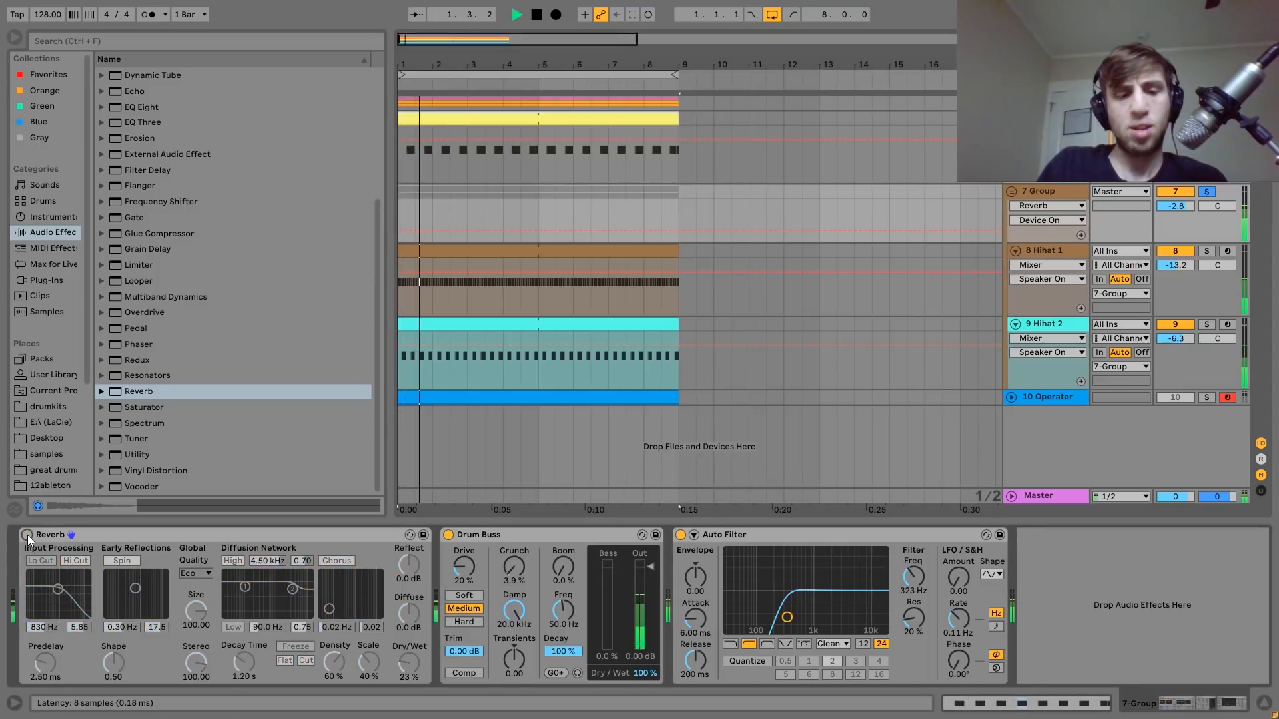
{"action": "left_click", "coordinate": [27, 535]}
{"action": "key", "text": "space"}
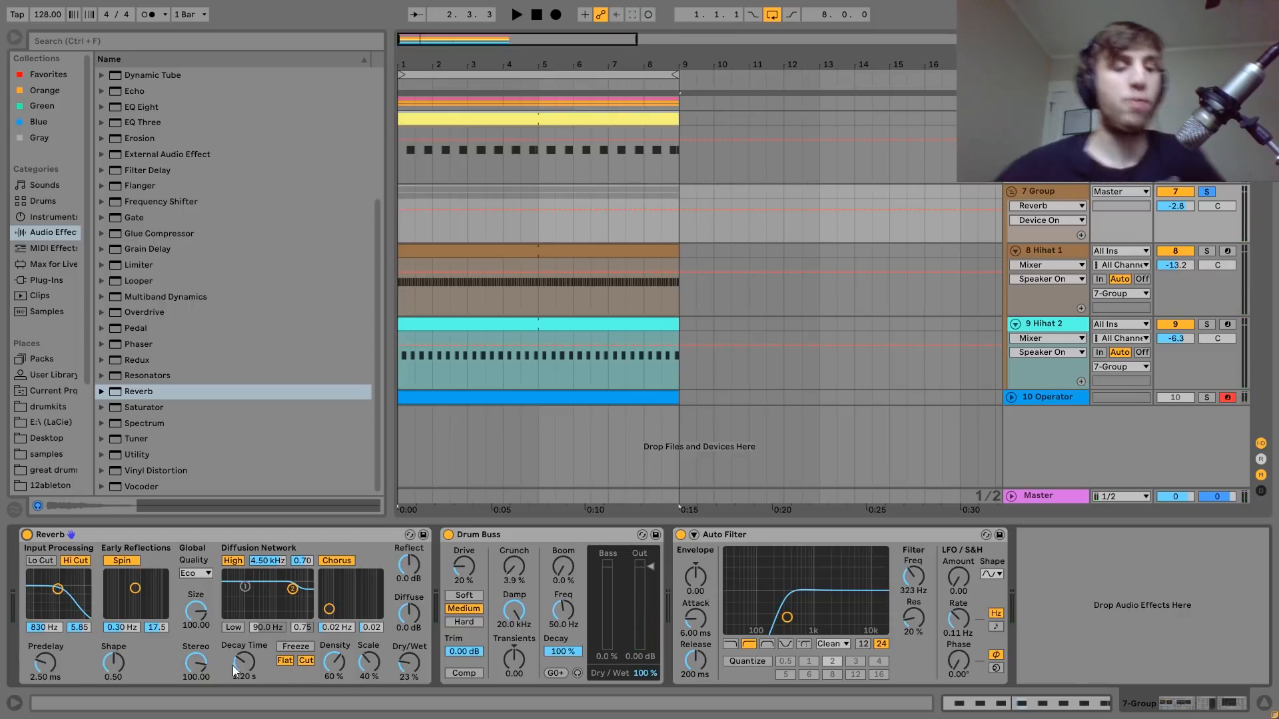
Replay 7 Group with Reverb on while examining the reverb's decay time.
{"action": "key", "text": "space"}
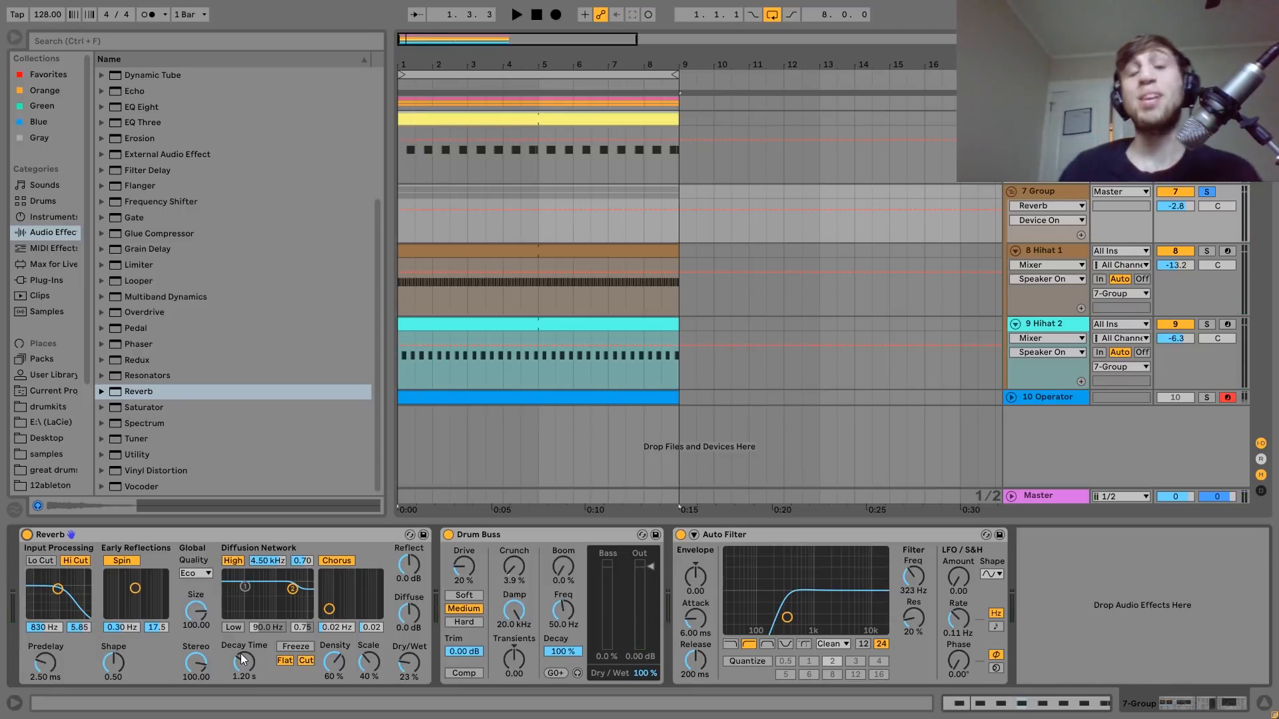
{"action": "key", "text": "space"}
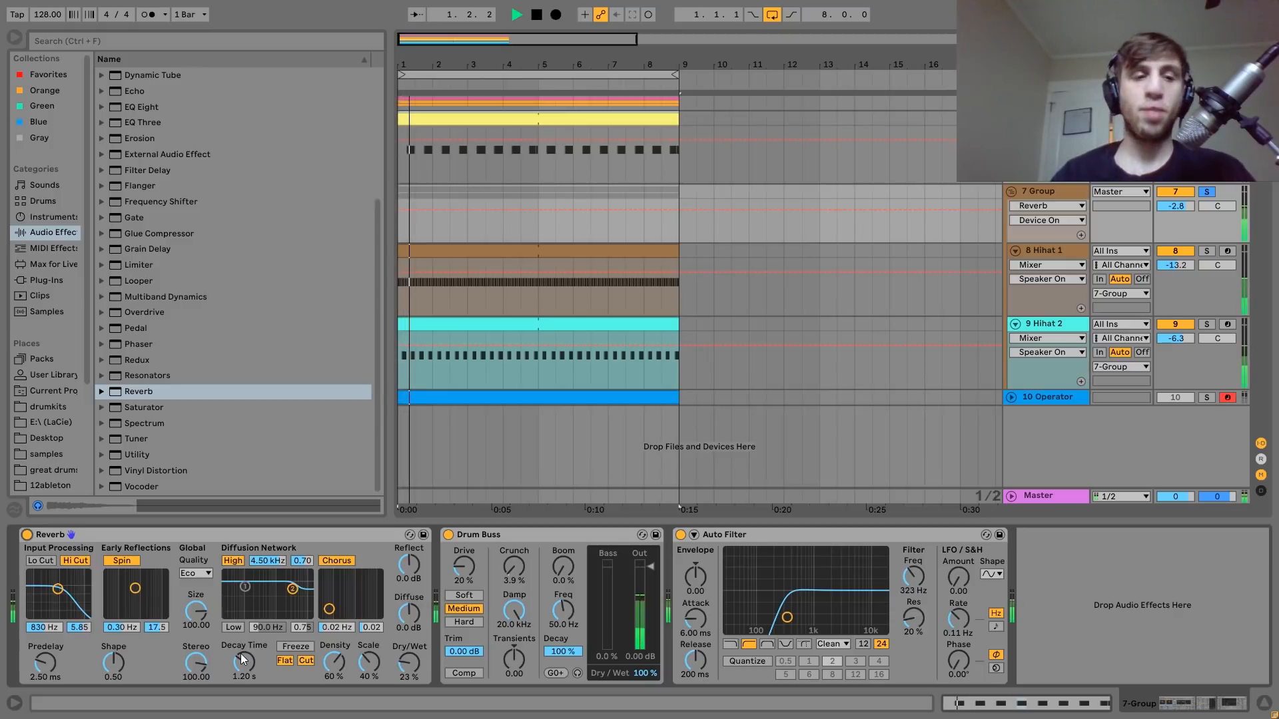
{"action": "key", "text": "space"}
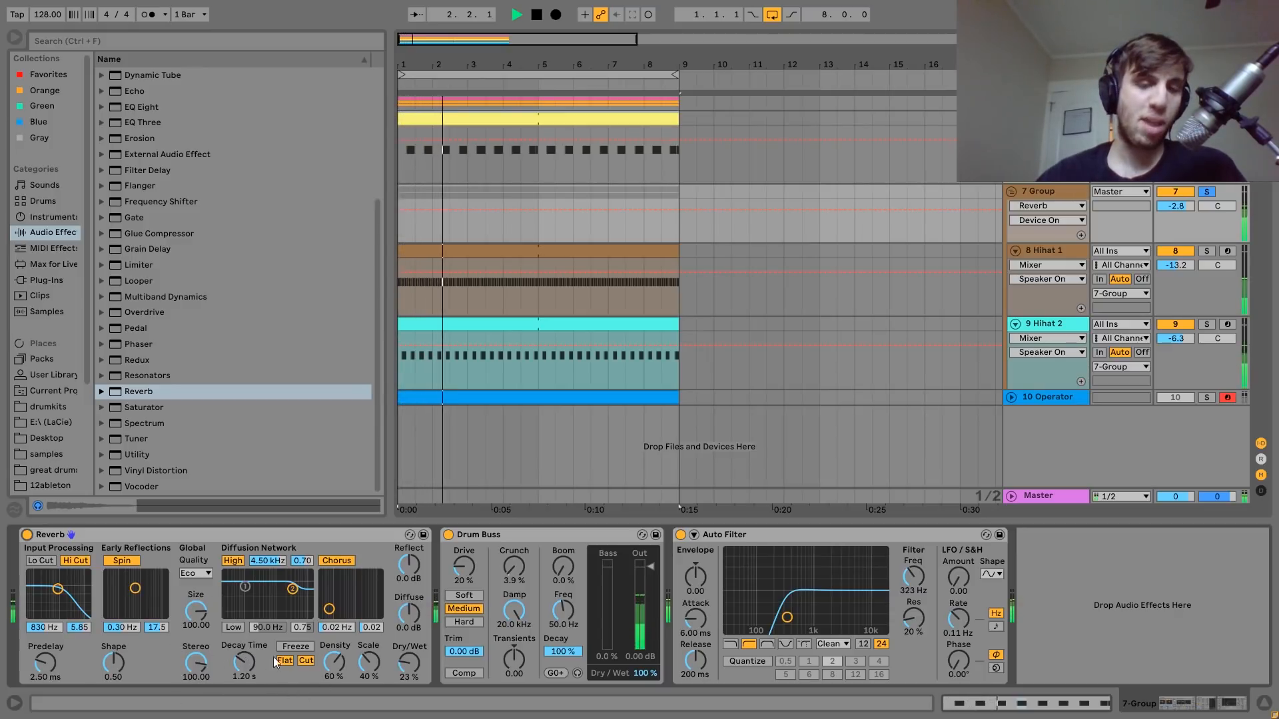
{"action": "key", "text": "space"}
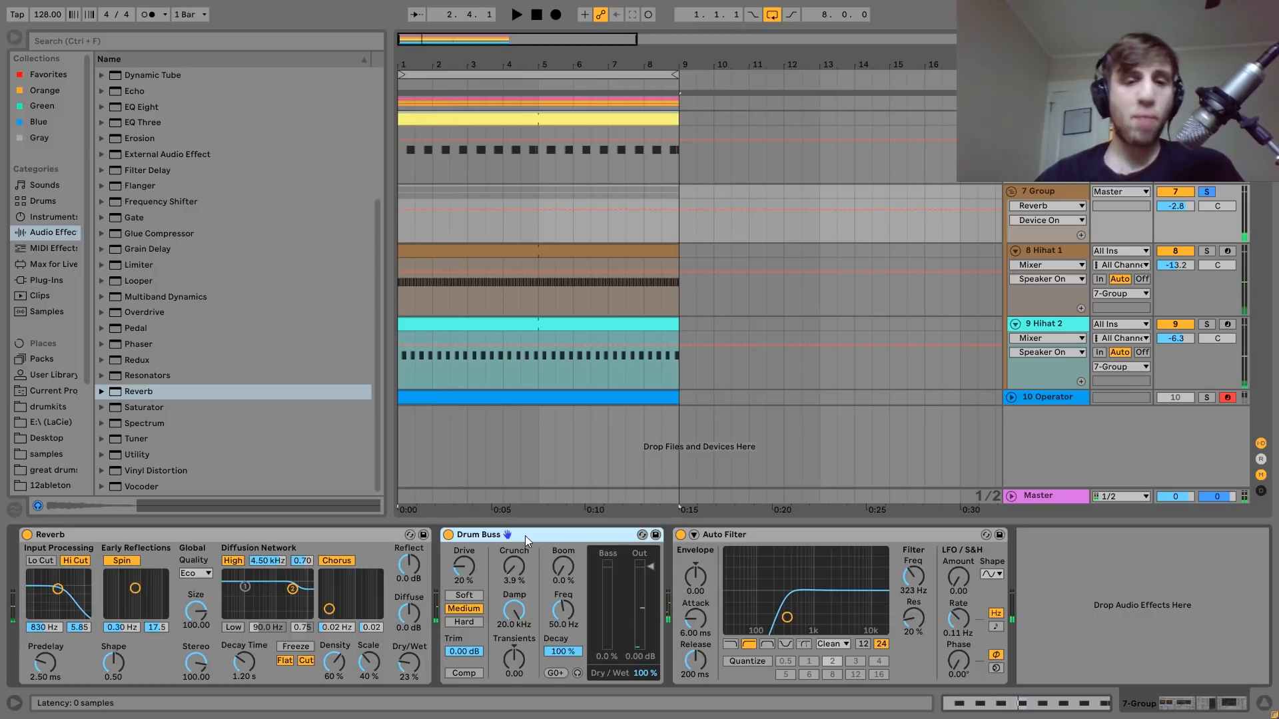
Play 7 Group with Drum Buss bypassed, re-enable the effect and stop playback.
{"action": "left_click", "coordinate": [450, 541]}
{"action": "key", "text": "space"}
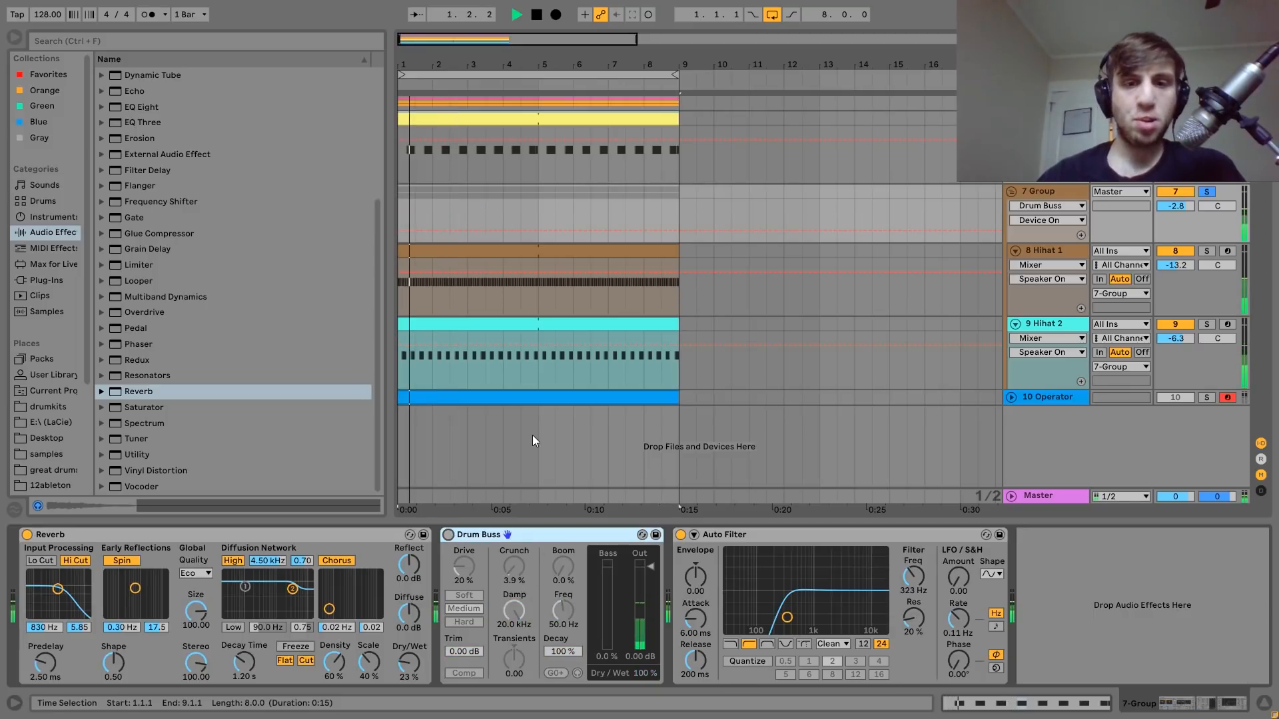
{"action": "key", "text": "space"}
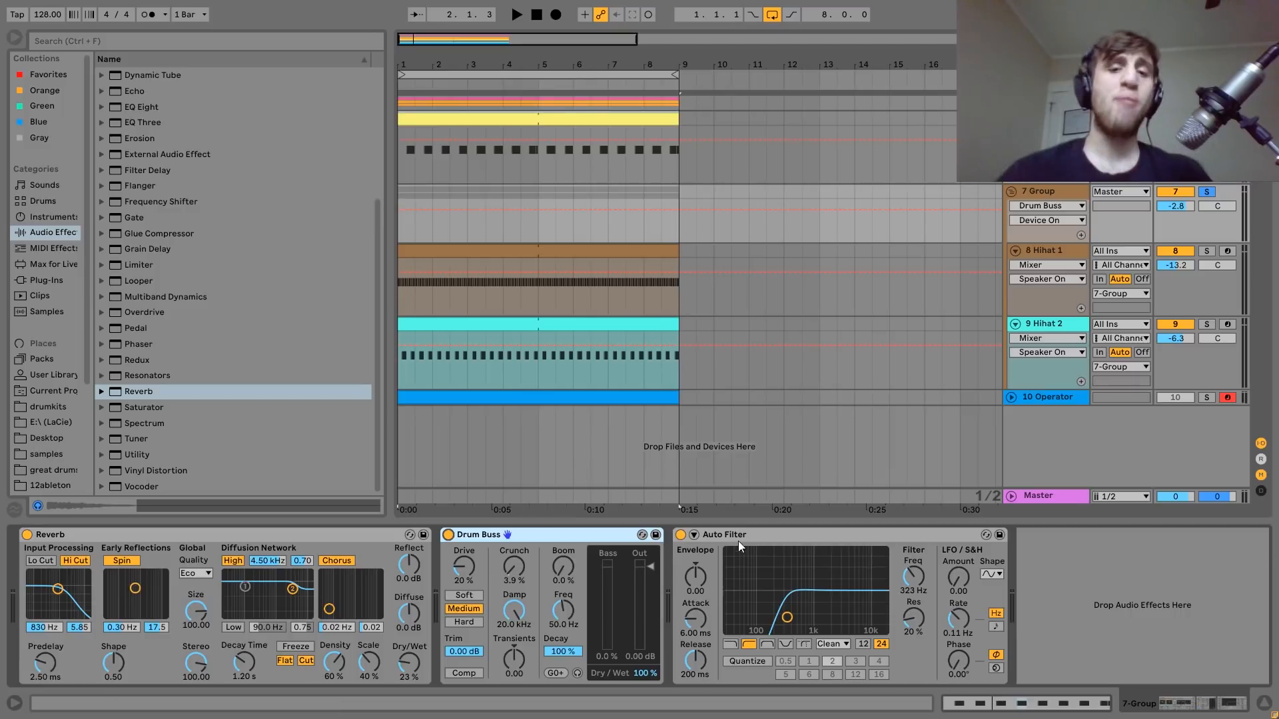
Play 7 Group with its Auto Filter bypassed, re-enable the filter during playback and stop.
{"action": "left_click", "coordinate": [680, 534]}
{"action": "key", "text": "space"}
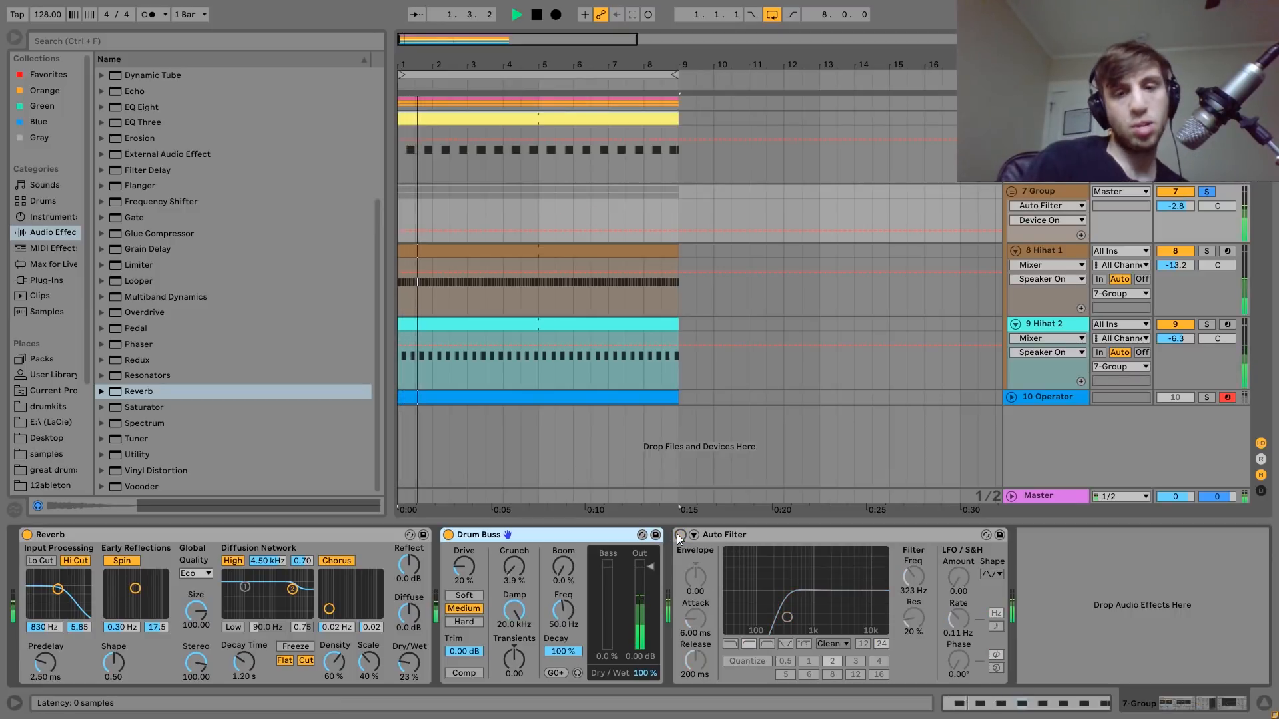
{"action": "left_click", "coordinate": [680, 535]}
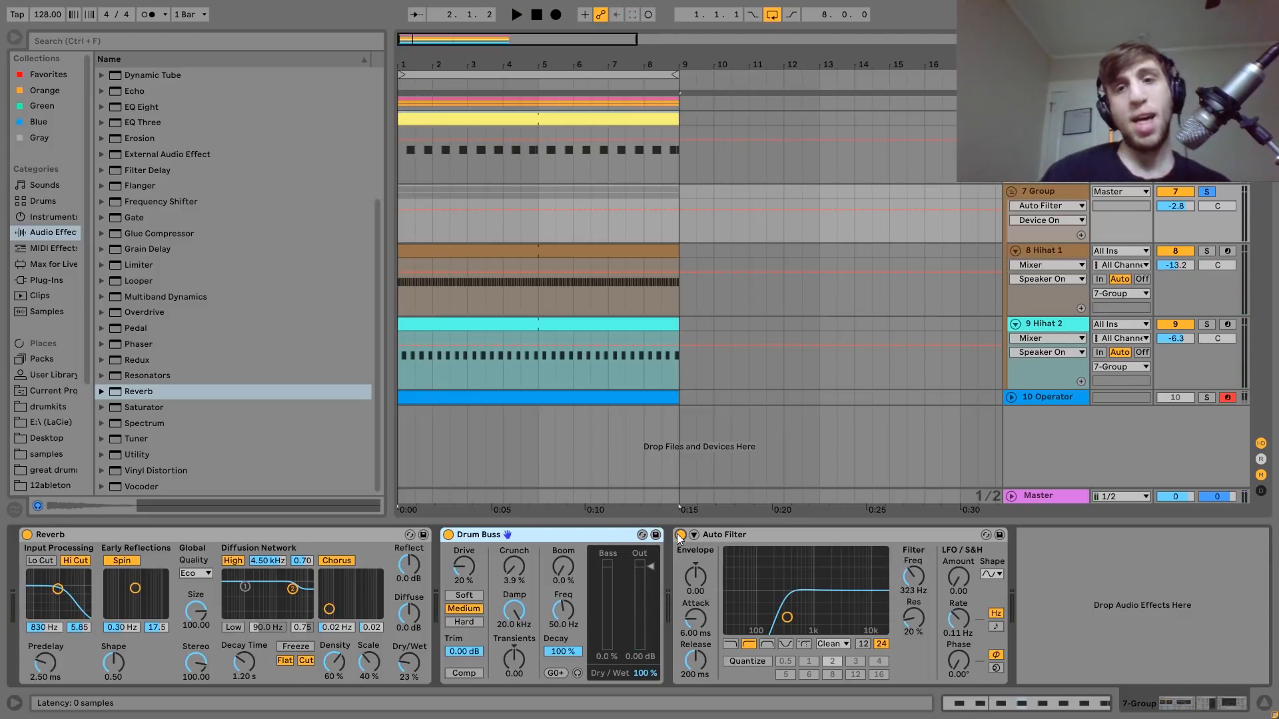
Solo and unfold the 10 Operator track, display its devices, play it through and stop playback.
{"action": "left_click", "coordinate": [1205, 398]}
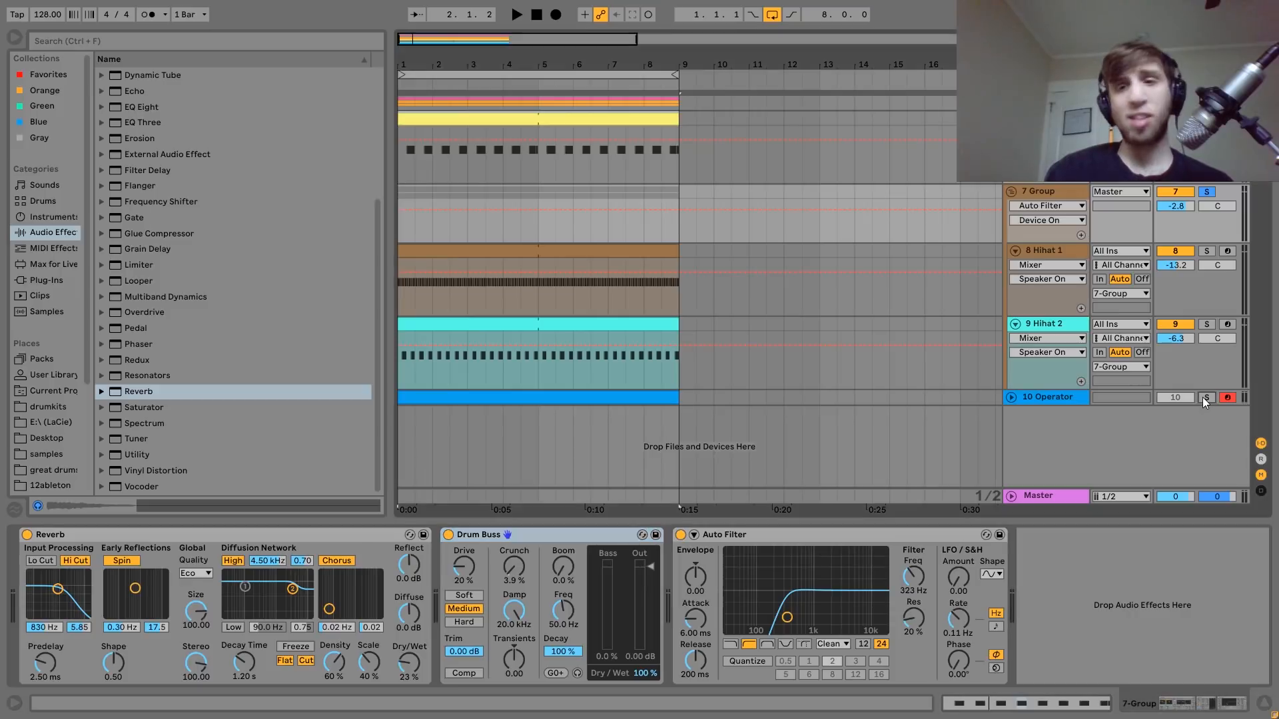
{"action": "left_click", "coordinate": [1035, 396]}
{"action": "left_click", "coordinate": [1015, 397]}
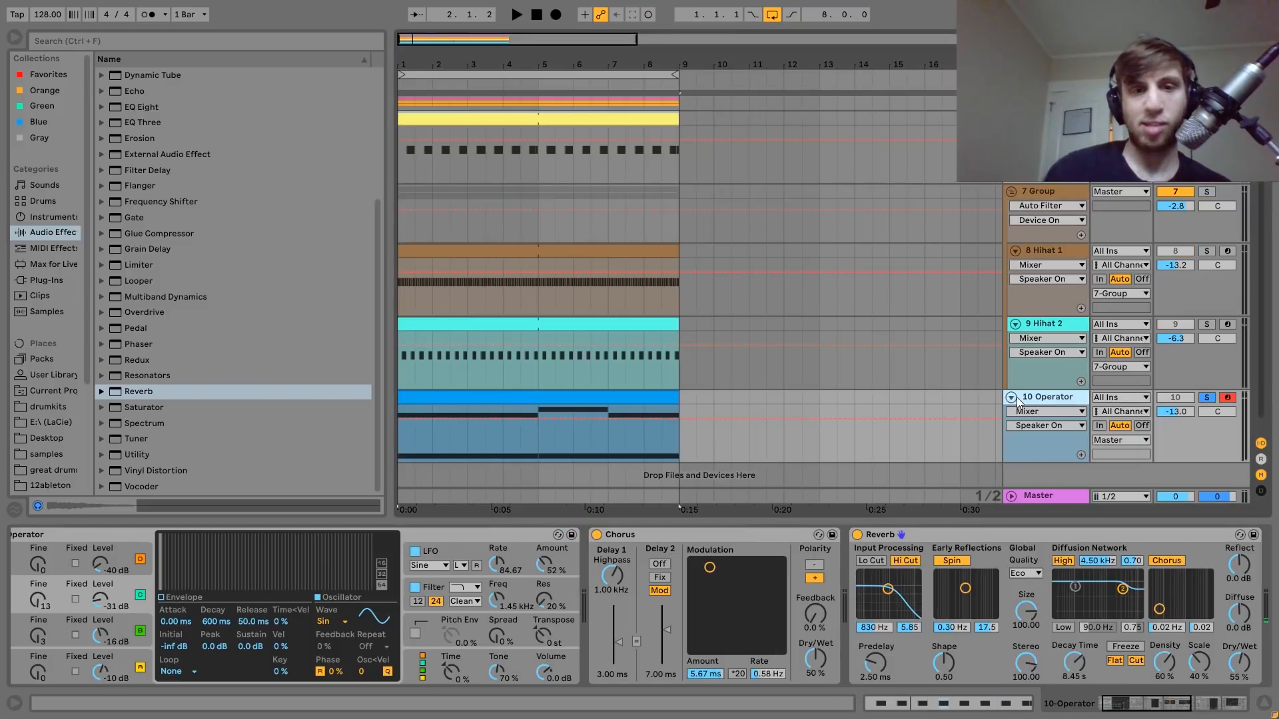
{"action": "key", "text": "space"}
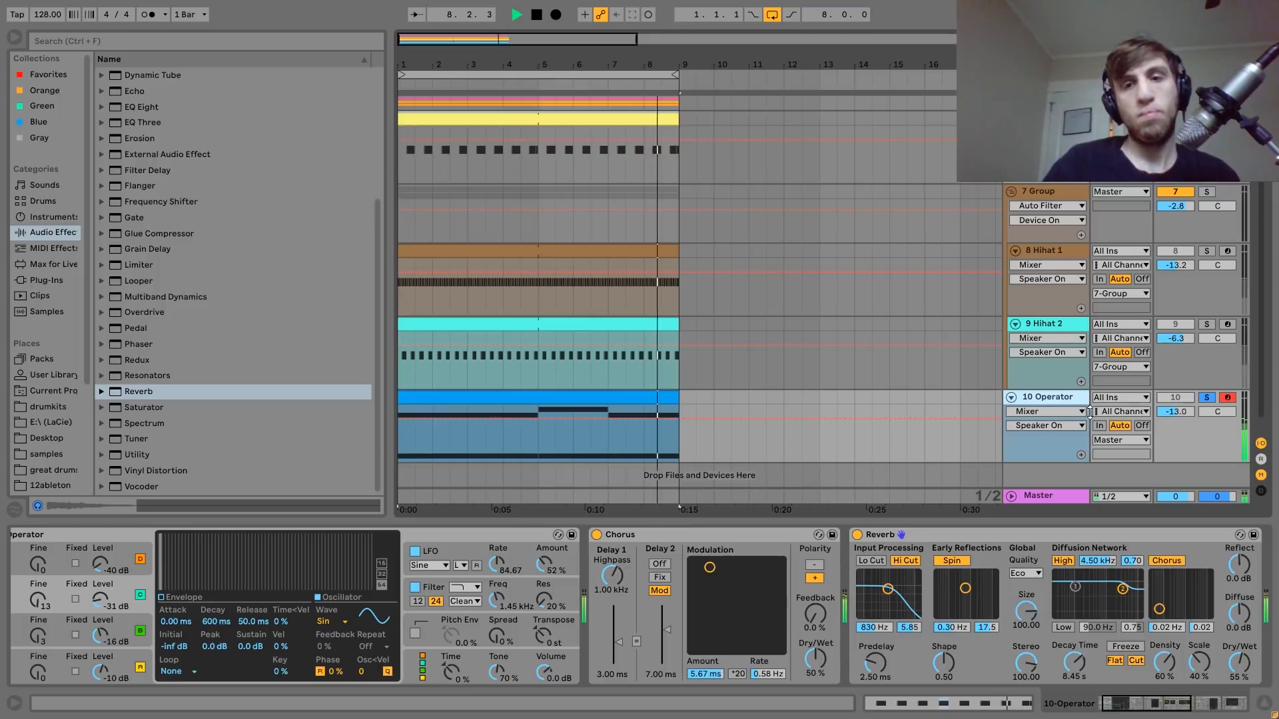
{"action": "key", "text": "space"}
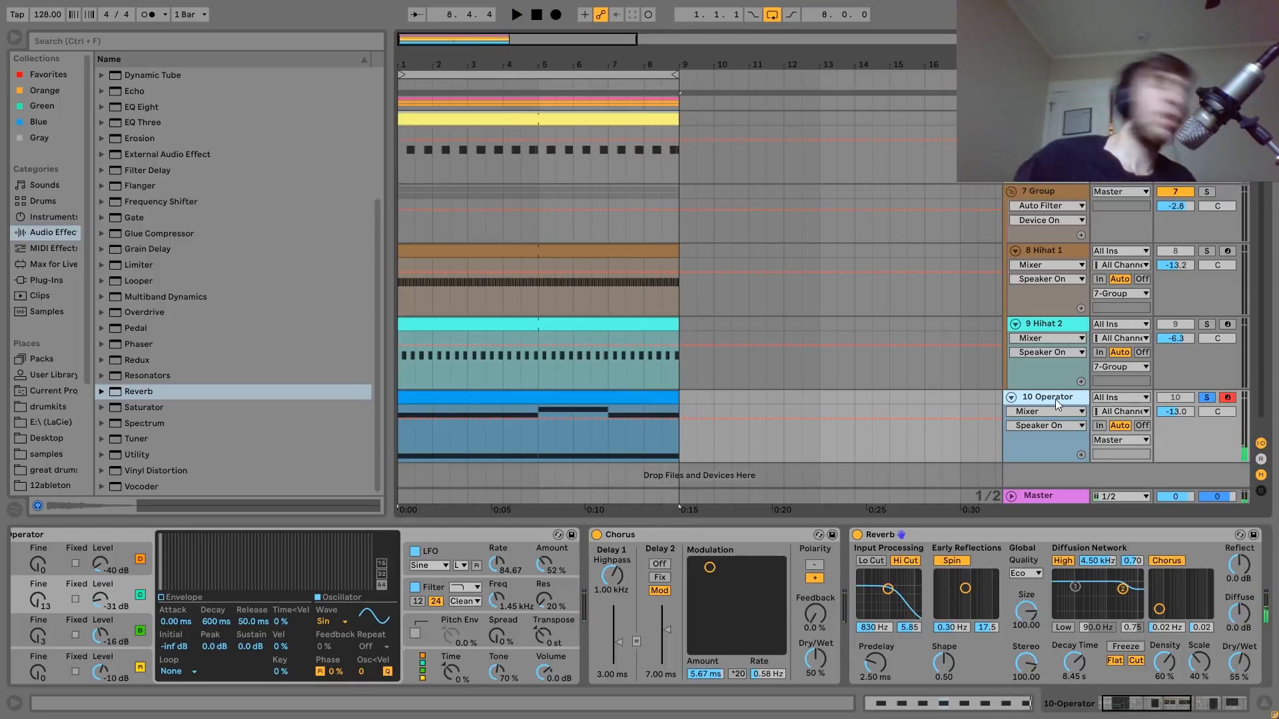
Replay 10 Operator, unsolo it during playback to hear it against the other tracks, then solo it again and stop.
{"action": "key", "text": "space"}
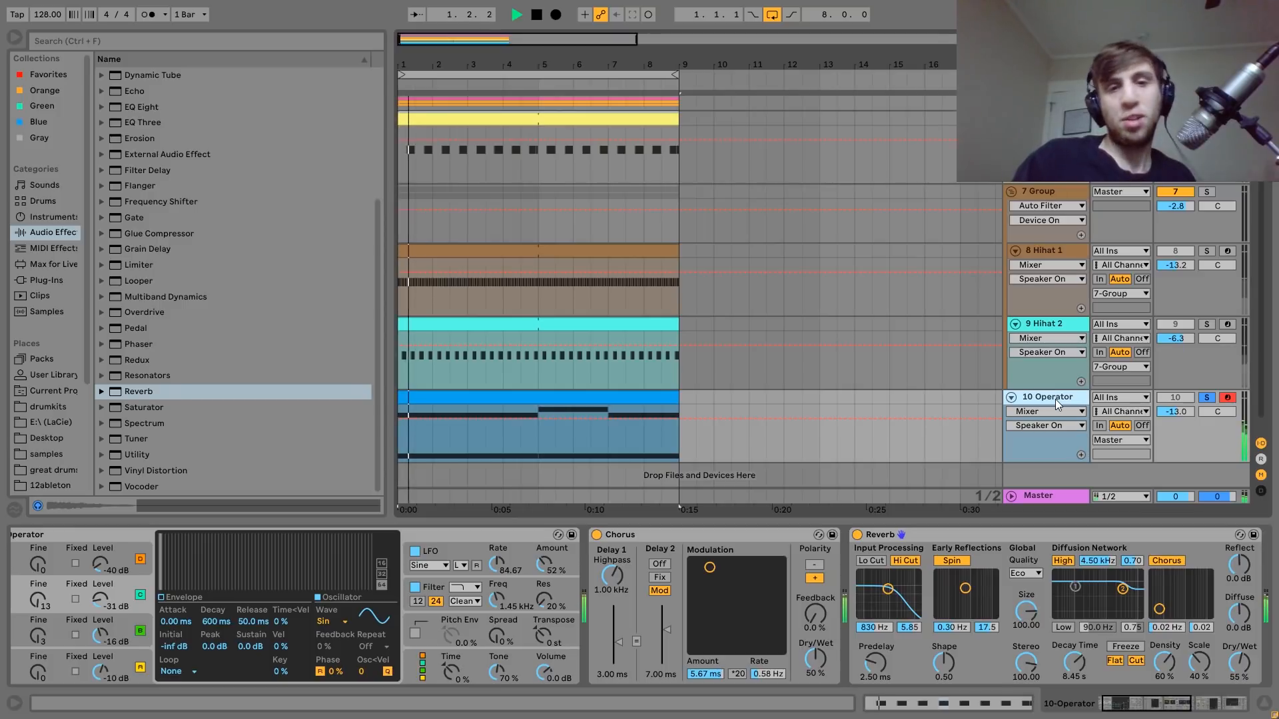
{"action": "left_click", "coordinate": [1206, 397]}
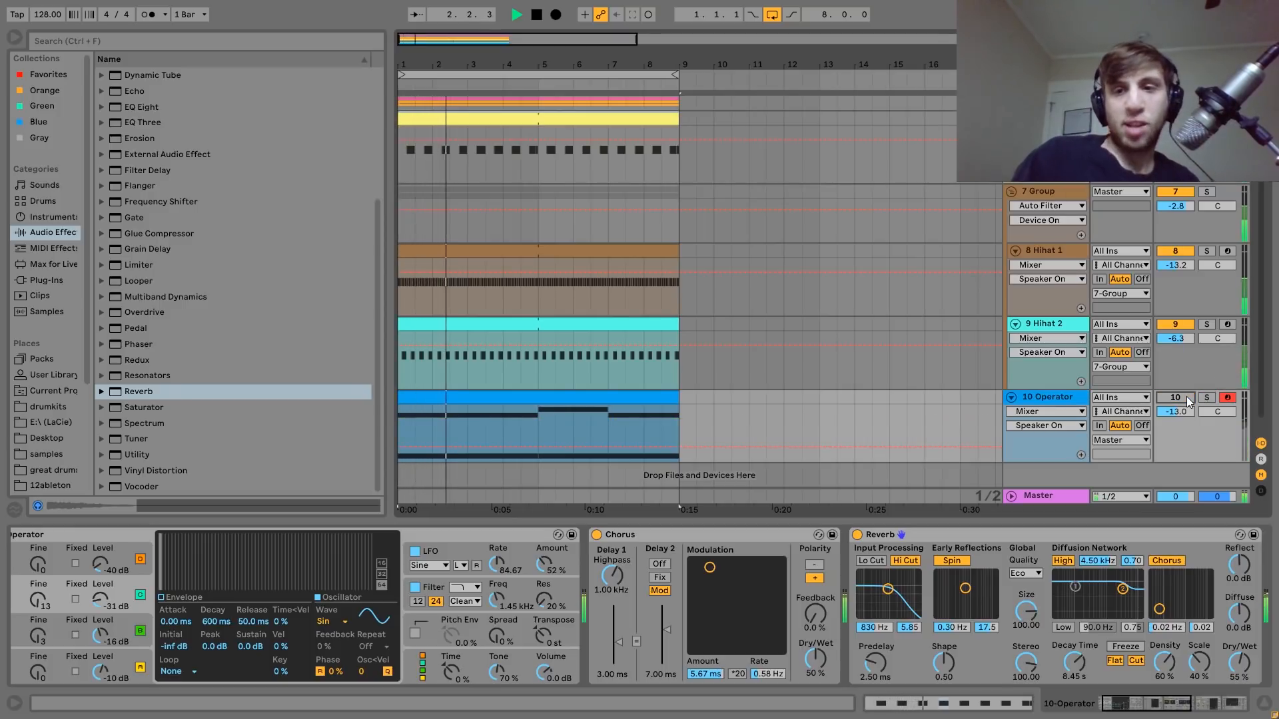
{"action": "key", "text": "space"}
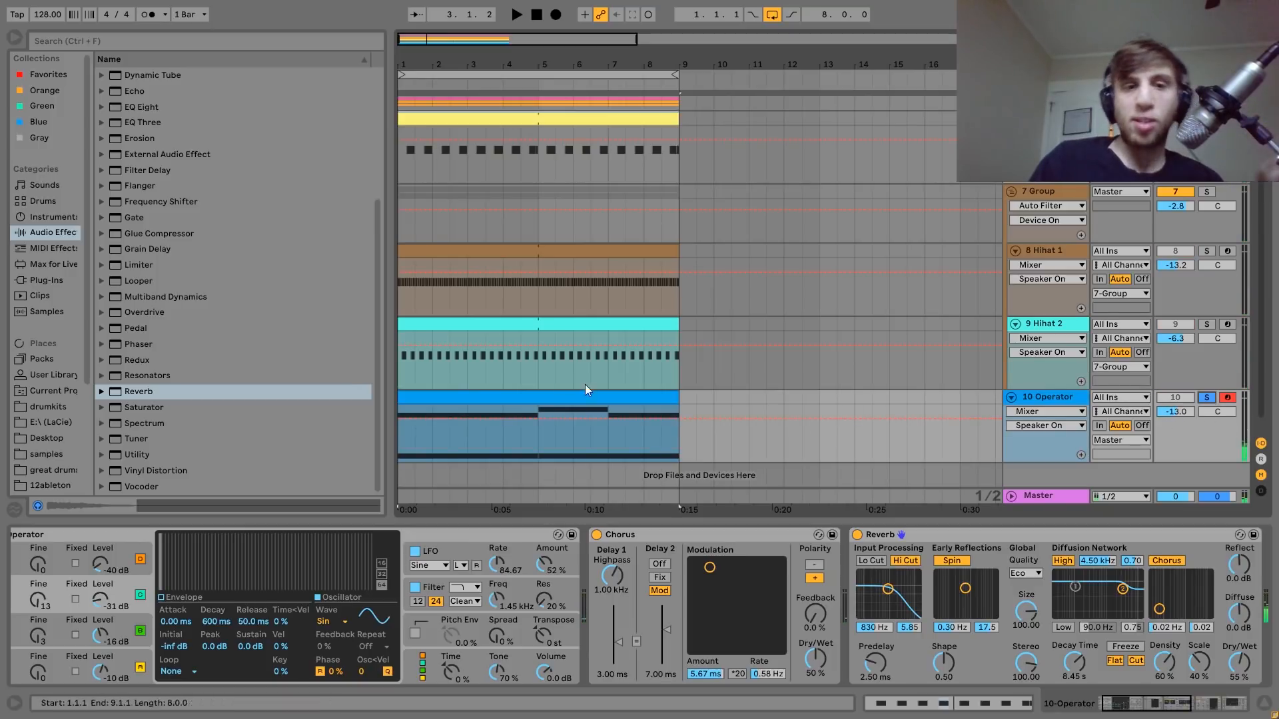
Examine the notes in 10 Operator's MIDI clip, play from the C4 note at bar 5, return to the track's devices and stop.
{"action": "double_click", "coordinate": [554, 397]}
{"action": "left_click_drag", "start_coordinate": [215, 596], "coordinate": [247, 596]}
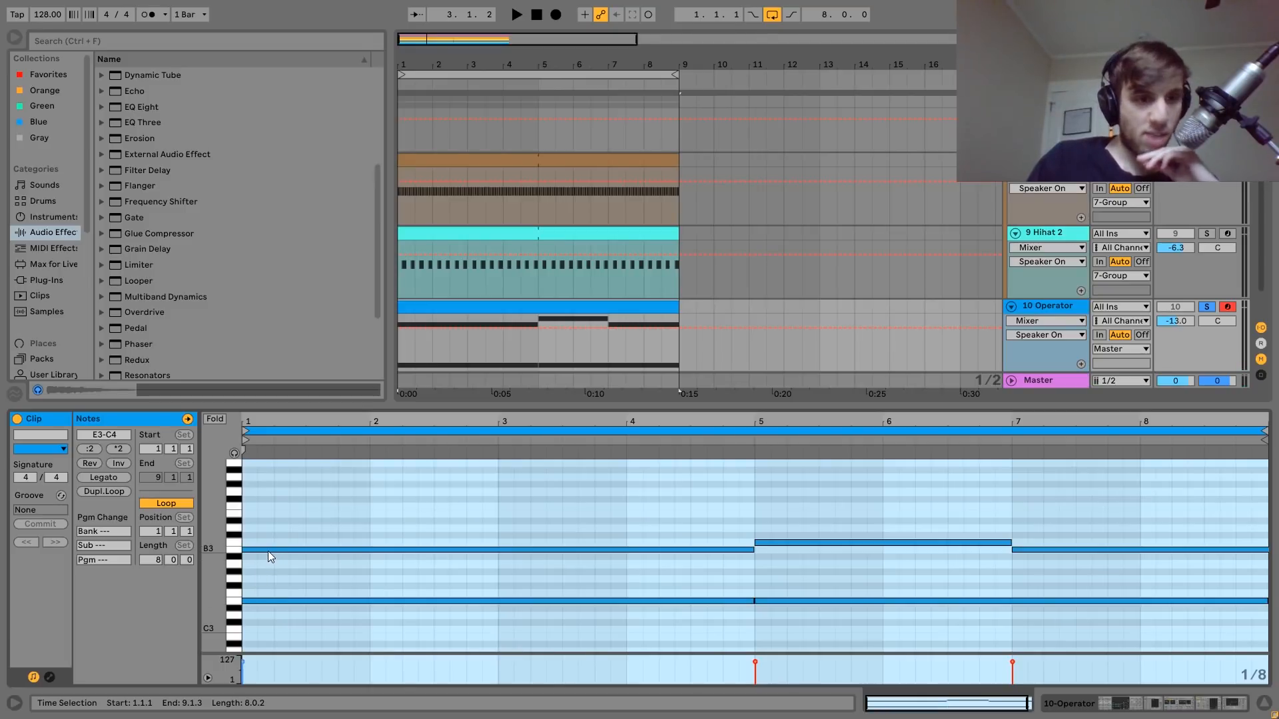
{"action": "left_click", "coordinate": [797, 543]}
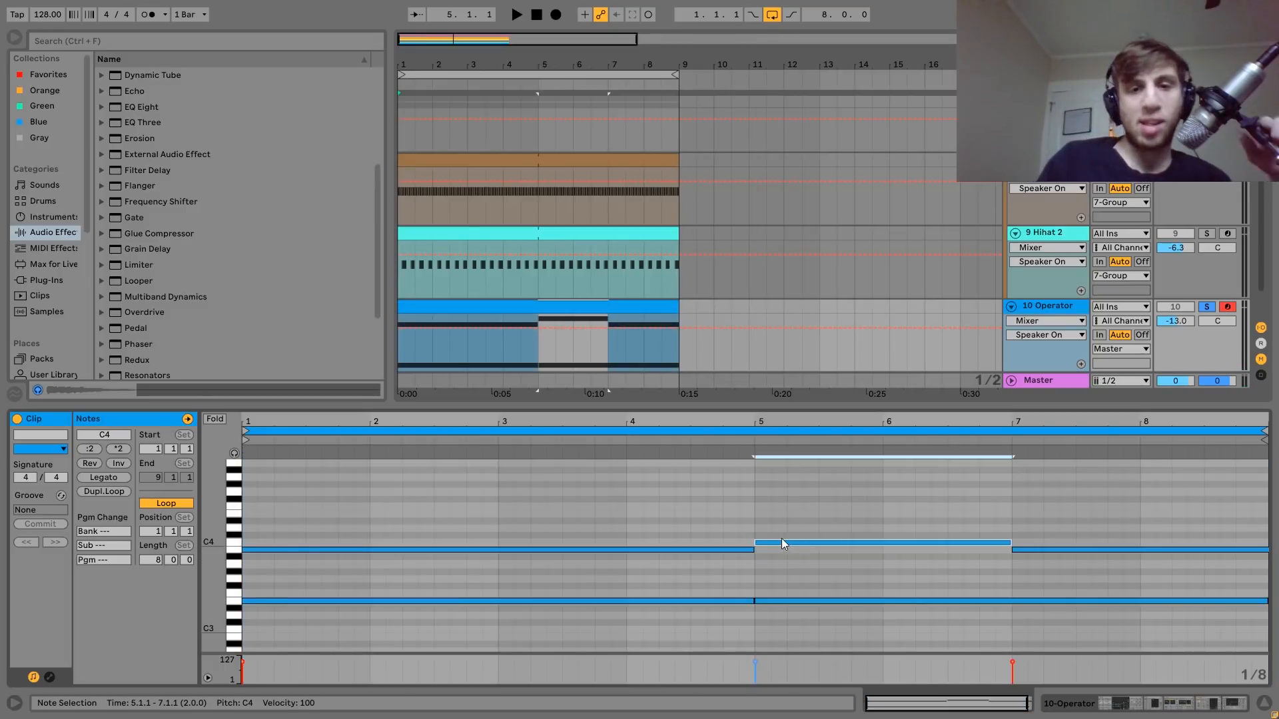
{"action": "left_click", "coordinate": [731, 440]}
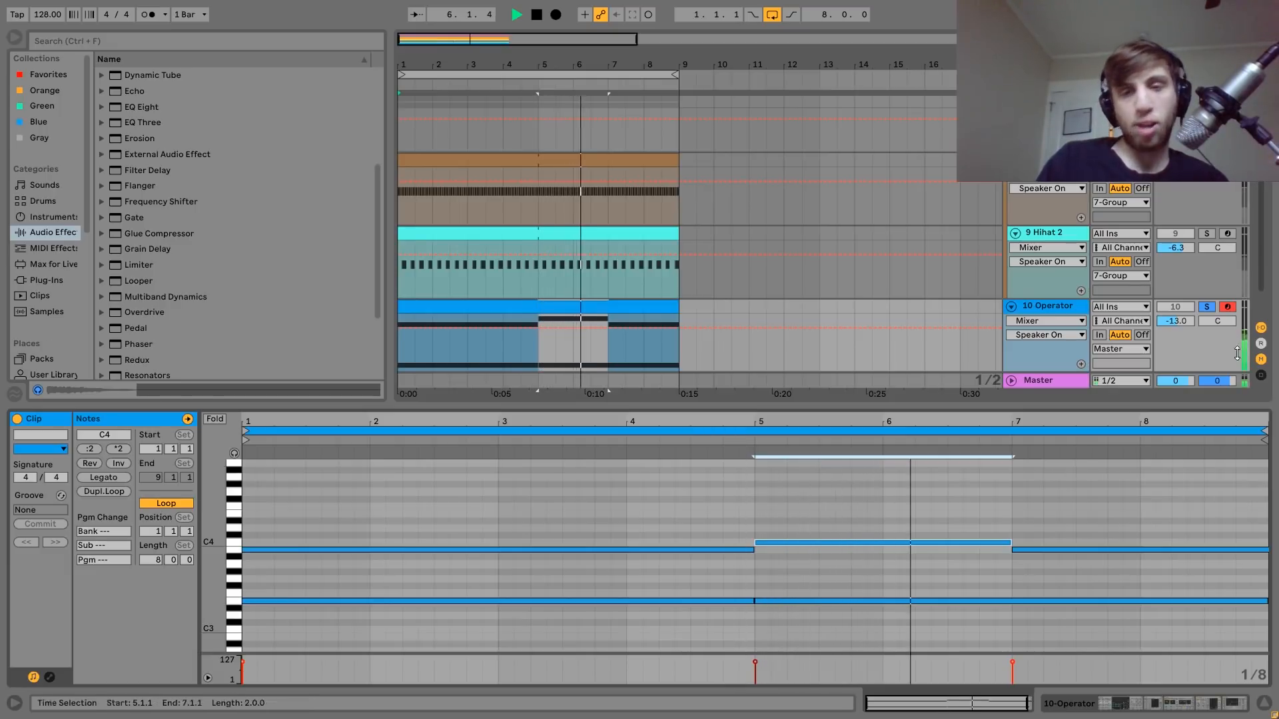
{"action": "left_click", "coordinate": [1045, 309]}
{"action": "key", "text": "space"}
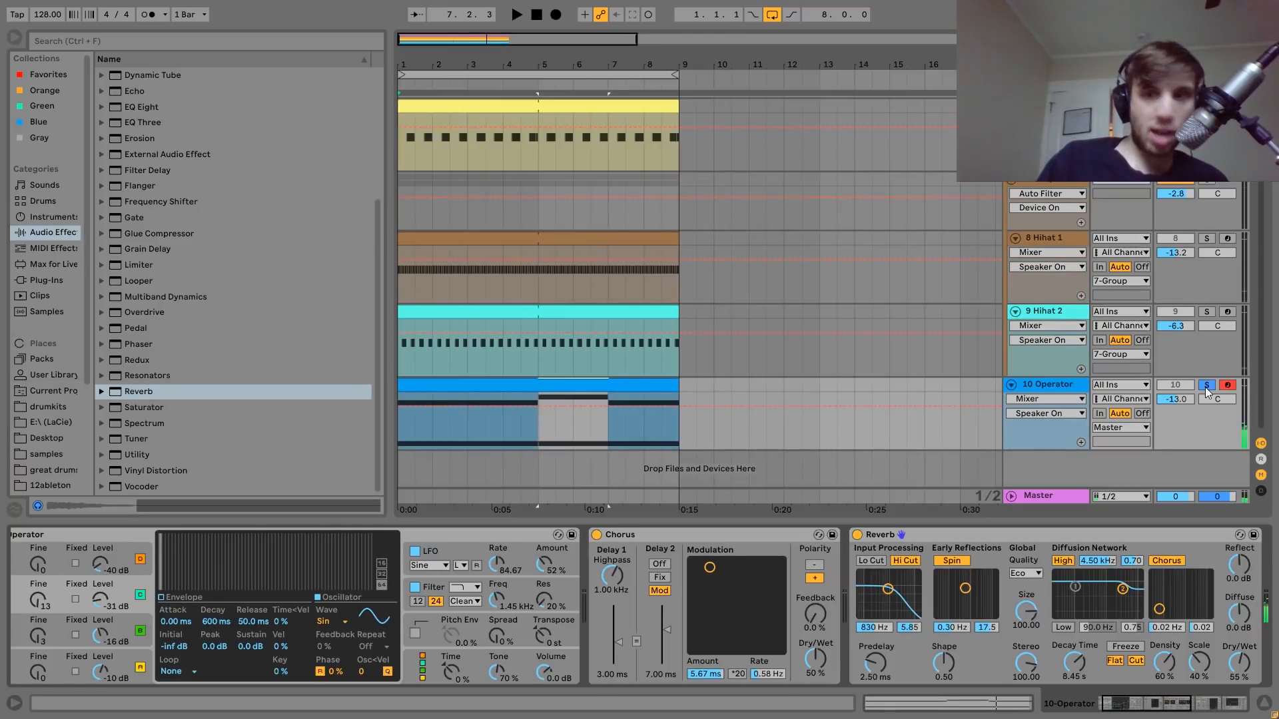
Examine the levels of Operator's four oscillators on the 10 Operator track.
{"action": "left_click", "coordinate": [586, 385]}
{"action": "left_click", "coordinate": [171, 654]}
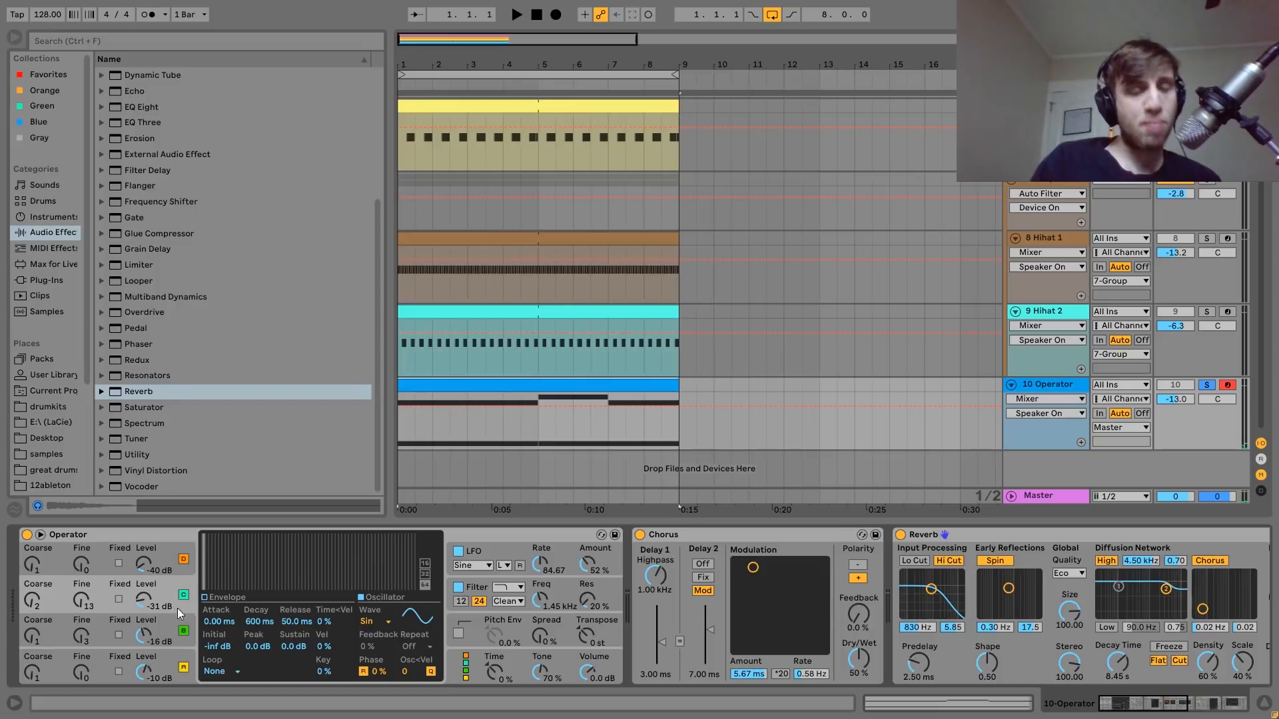
{"action": "left_click", "coordinate": [171, 622]}
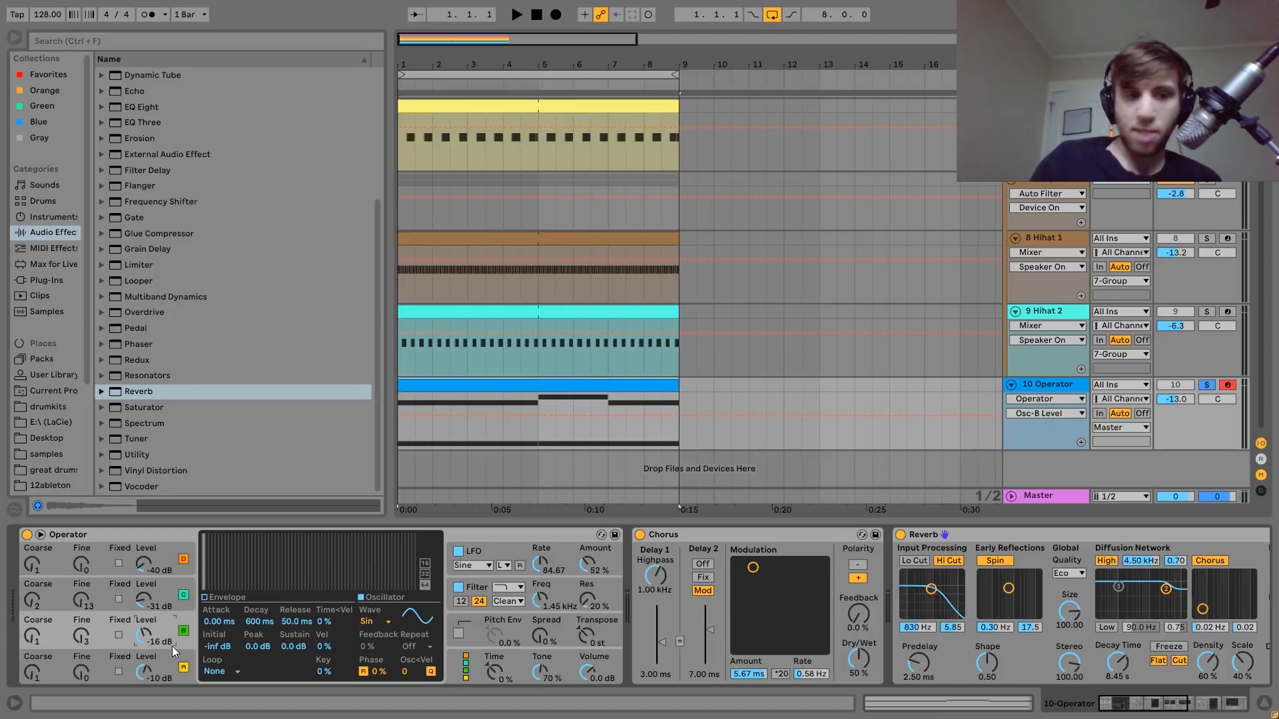
{"action": "left_click", "coordinate": [173, 650]}
{"action": "left_click", "coordinate": [170, 625]}
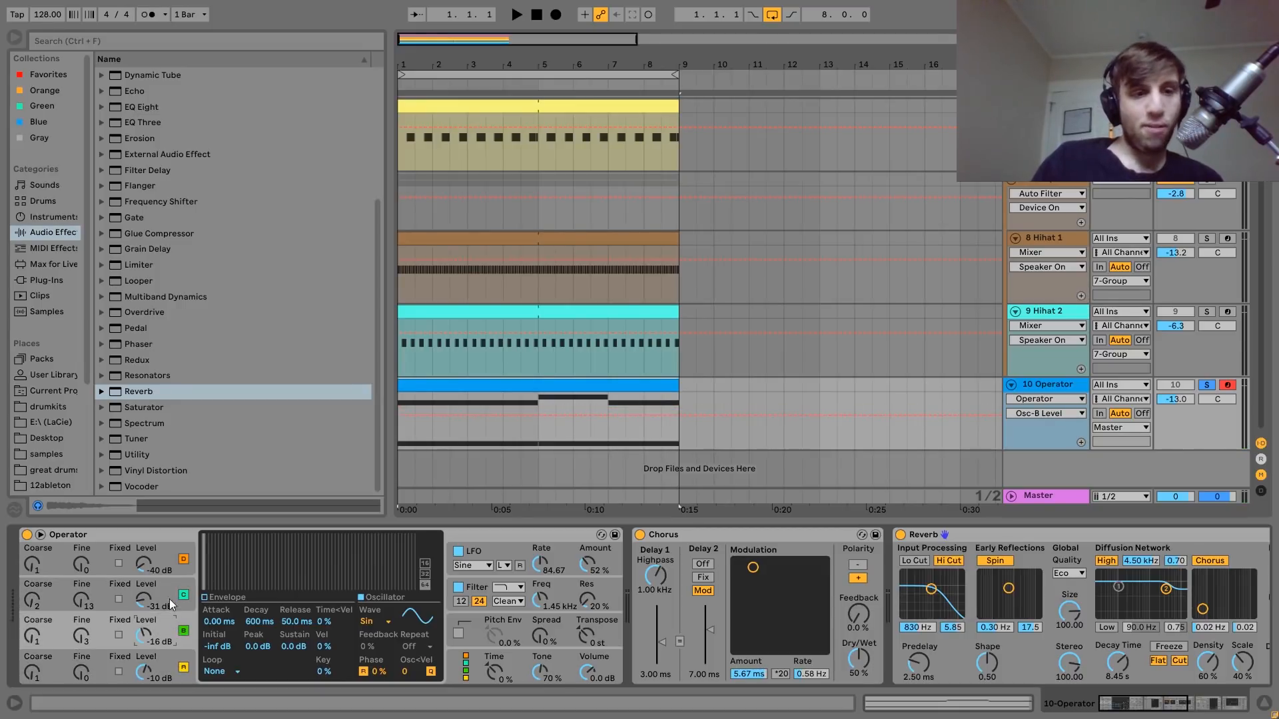
{"action": "left_click", "coordinate": [169, 602]}
{"action": "left_click", "coordinate": [159, 554]}
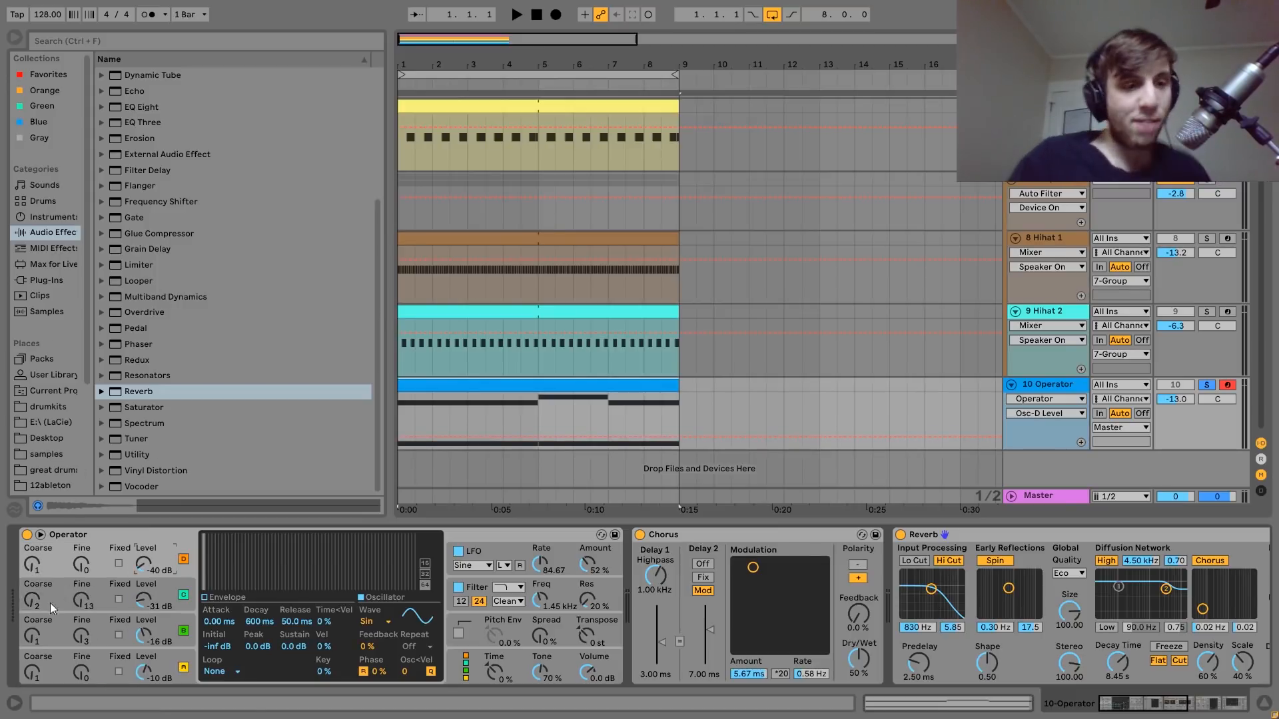
Check oscillator C's Coarse and Fine tuning in Operator while playing and stopping the track.
{"action": "left_click", "coordinate": [32, 606]}
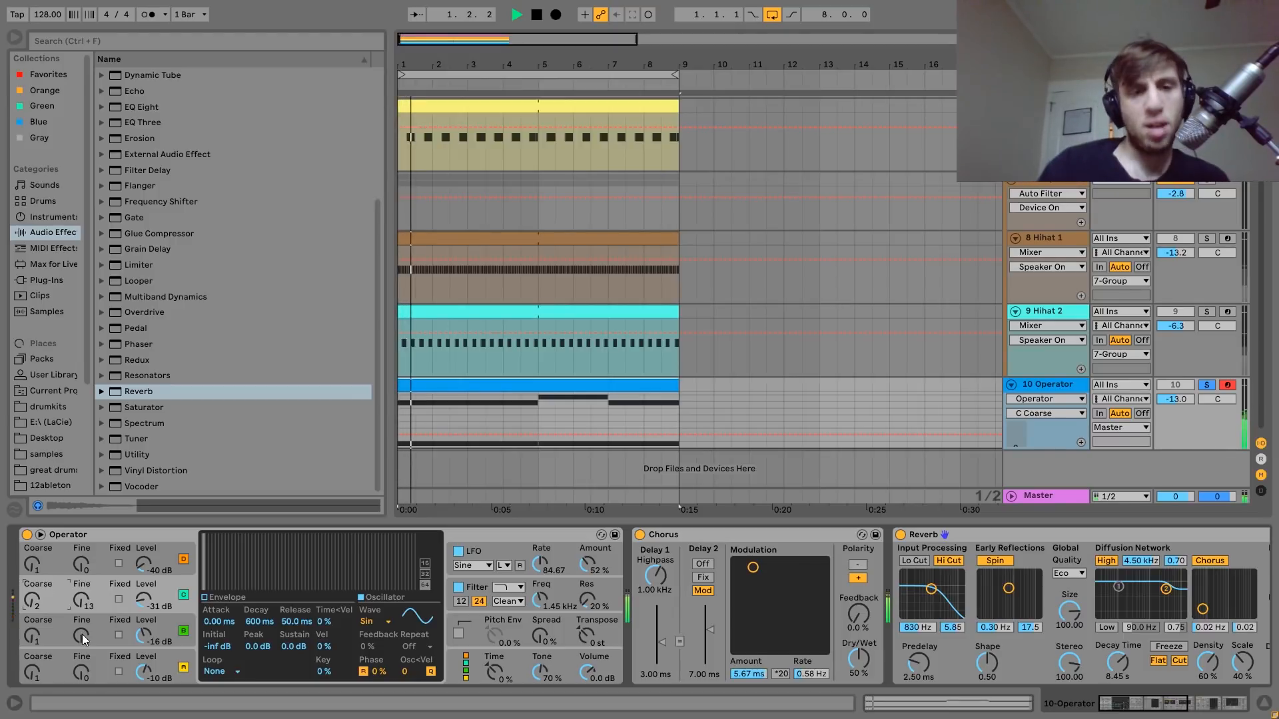
{"action": "scroll", "coordinate": [82, 634], "scroll_direction": "up", "scroll_amount": 3}
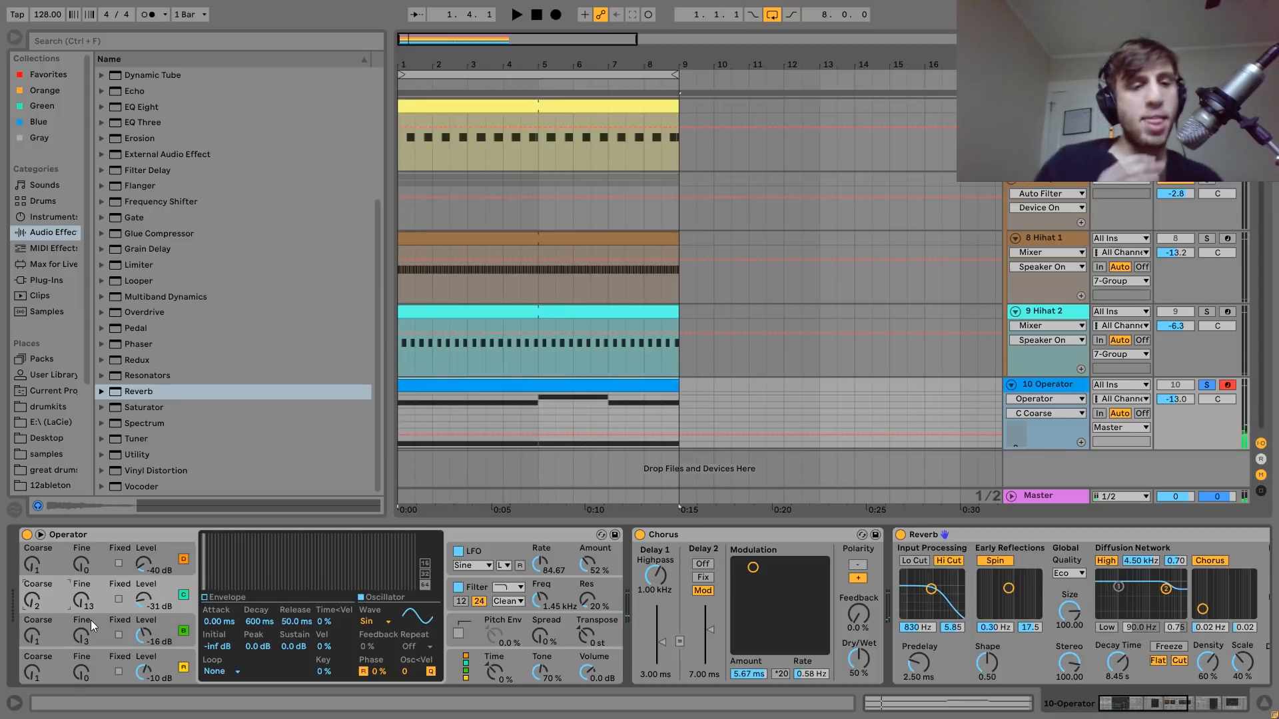
{"action": "key", "text": "space"}
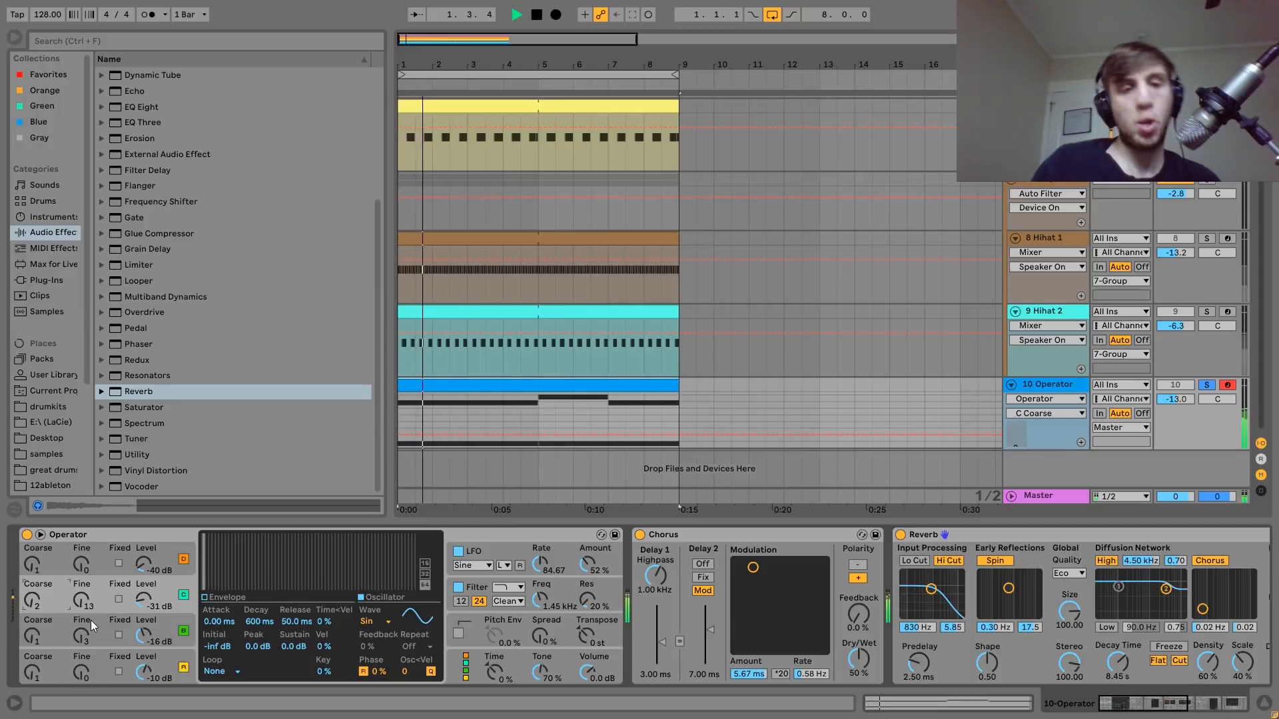
{"action": "key", "text": "space"}
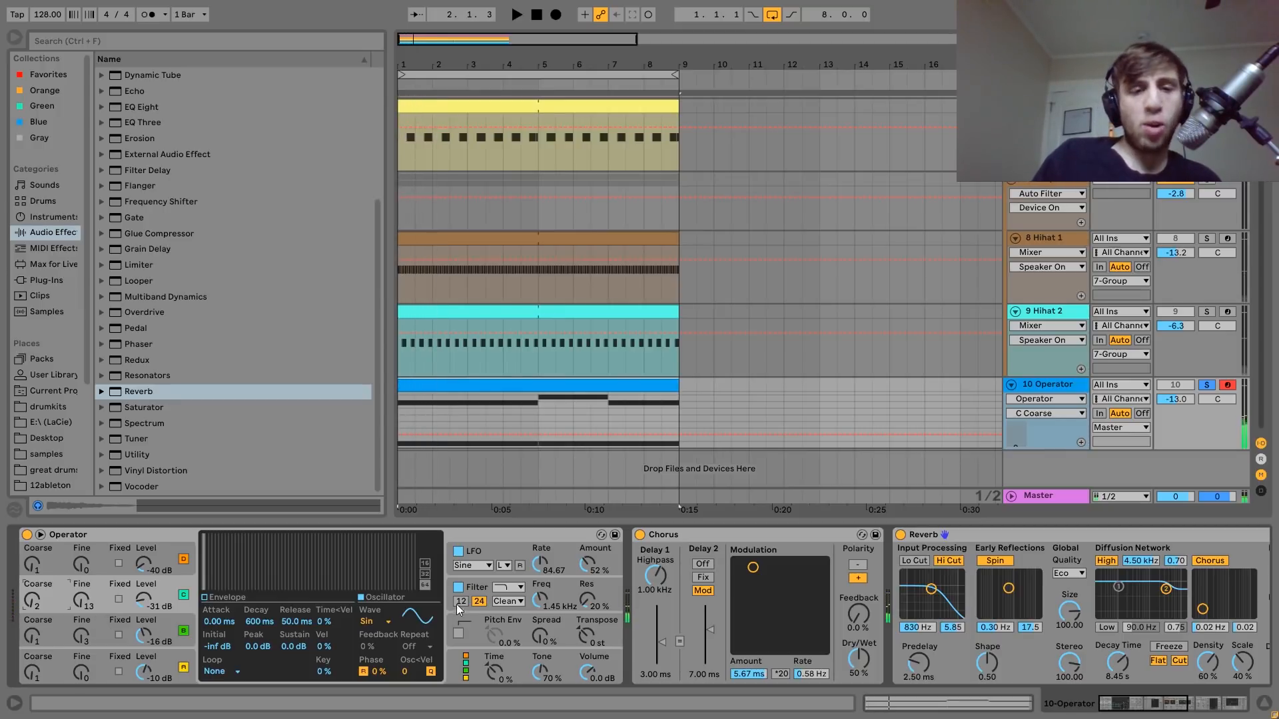
Play 10 Operator with Operator's filter disabled, re-enable the filter during playback and stop.
{"action": "left_click", "coordinate": [458, 587]}
{"action": "key", "text": "space"}
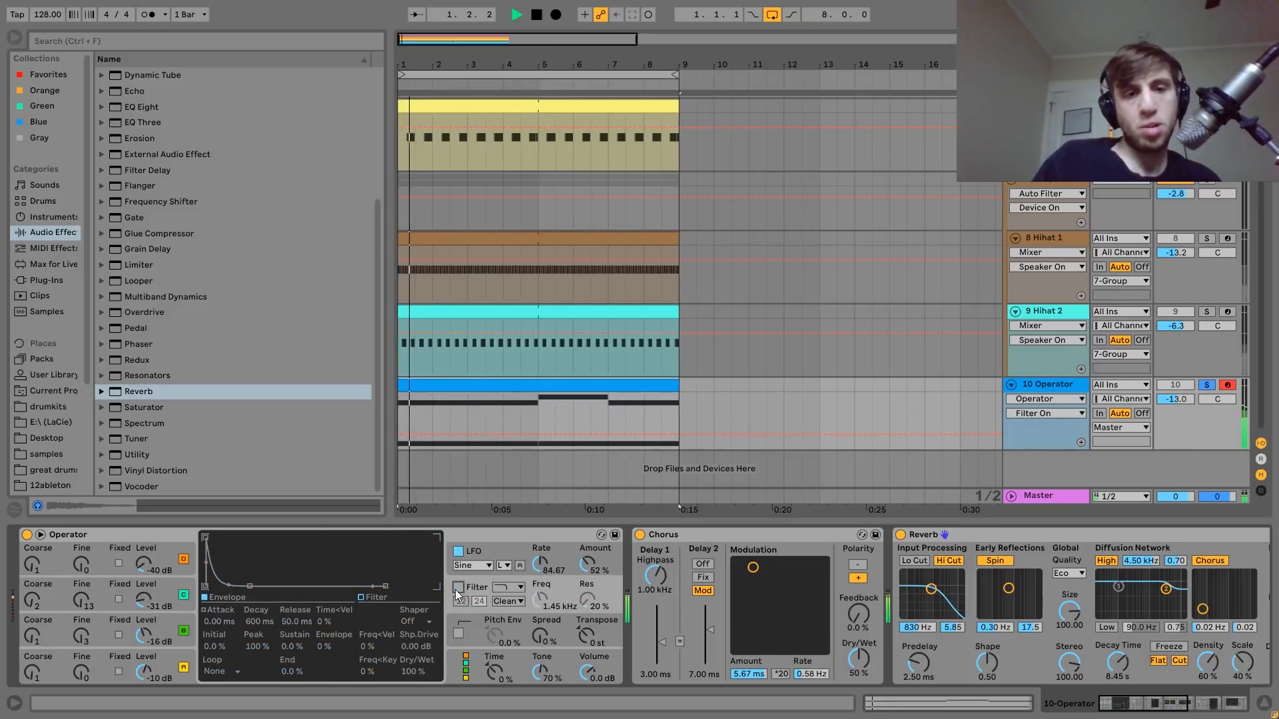
{"action": "left_click", "coordinate": [458, 587]}
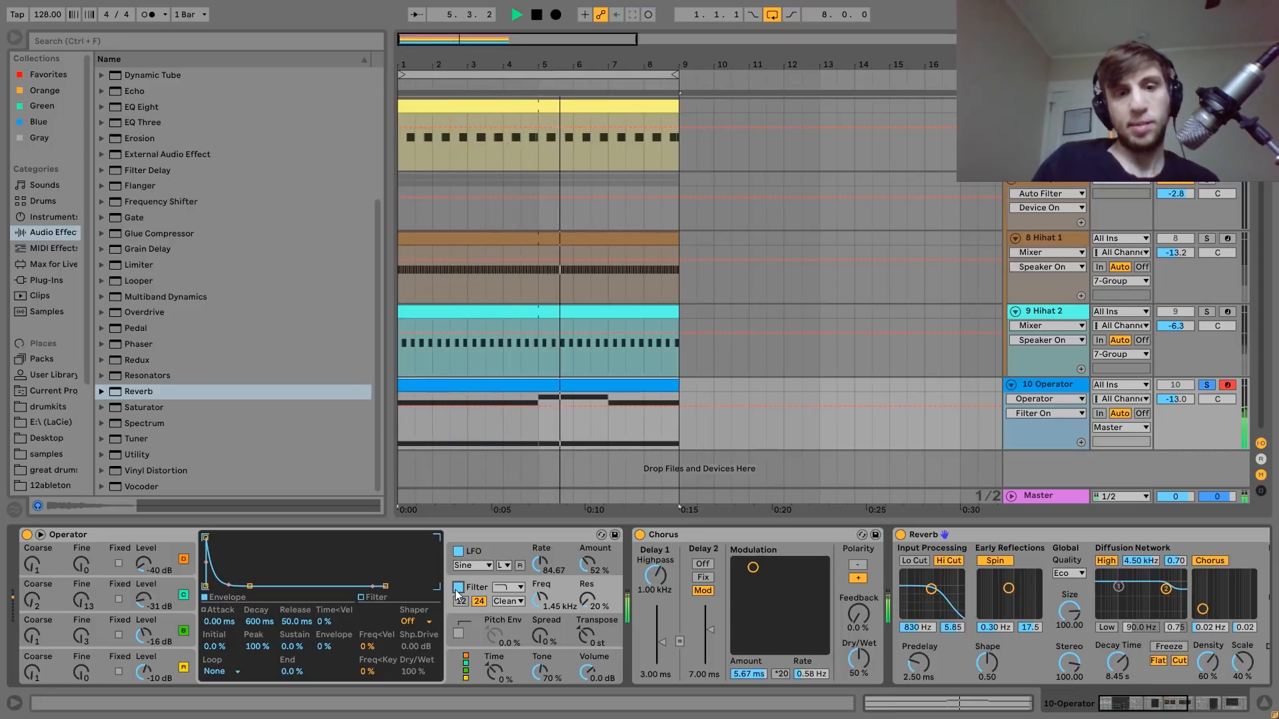
{"action": "key", "text": "space"}
Show Operator's LFO settings and compare the track's sound with the LFO on and off, leaving the LFO enabled.
{"action": "left_click", "coordinate": [482, 547]}
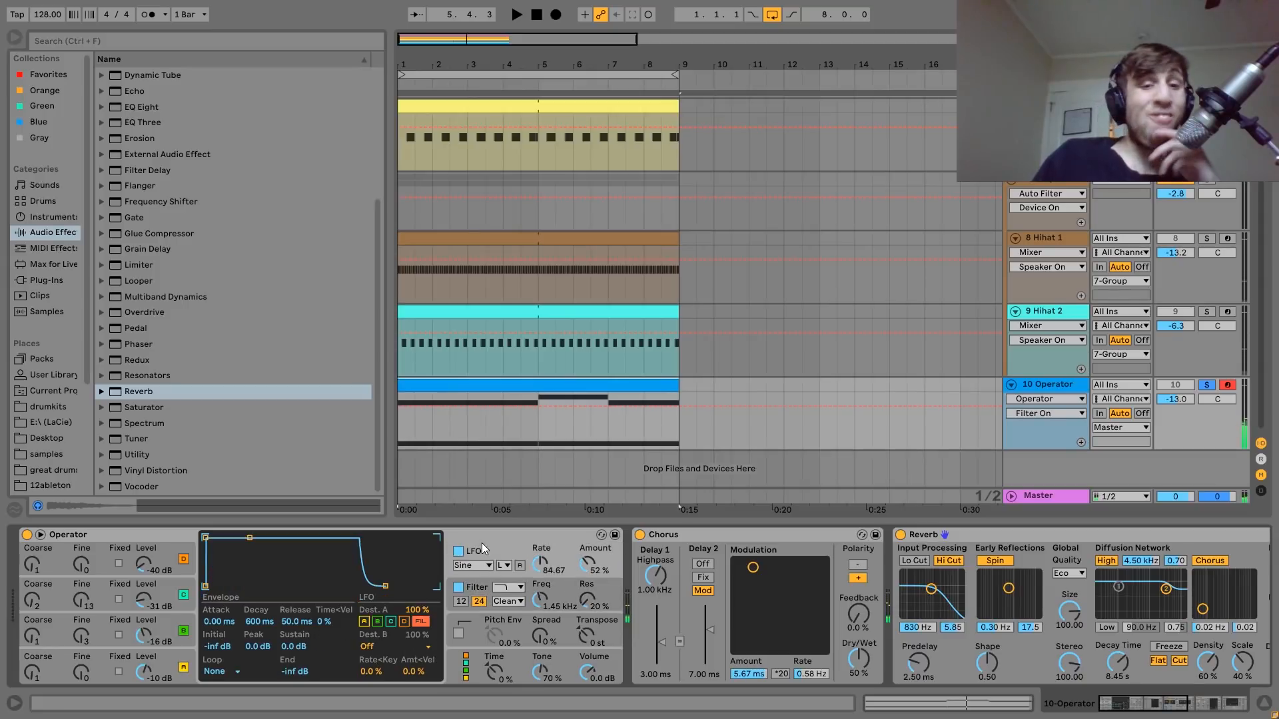
{"action": "key", "text": "space"}
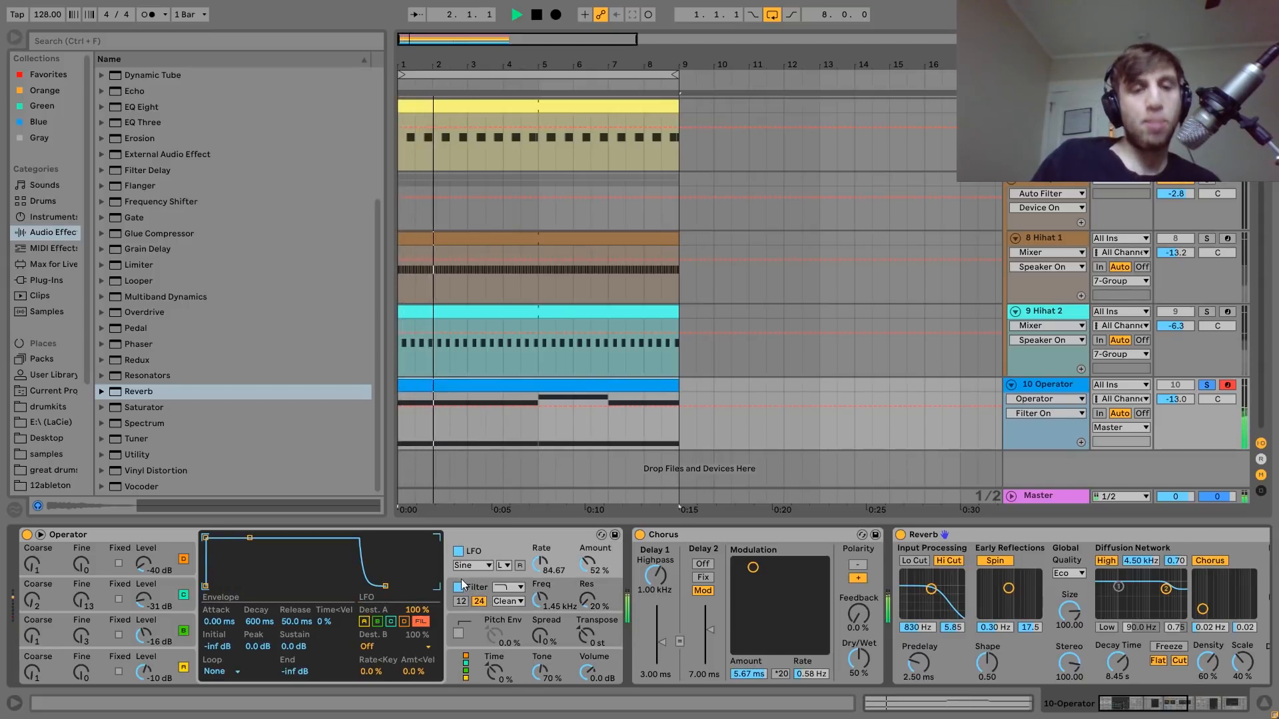
{"action": "left_click", "coordinate": [457, 551]}
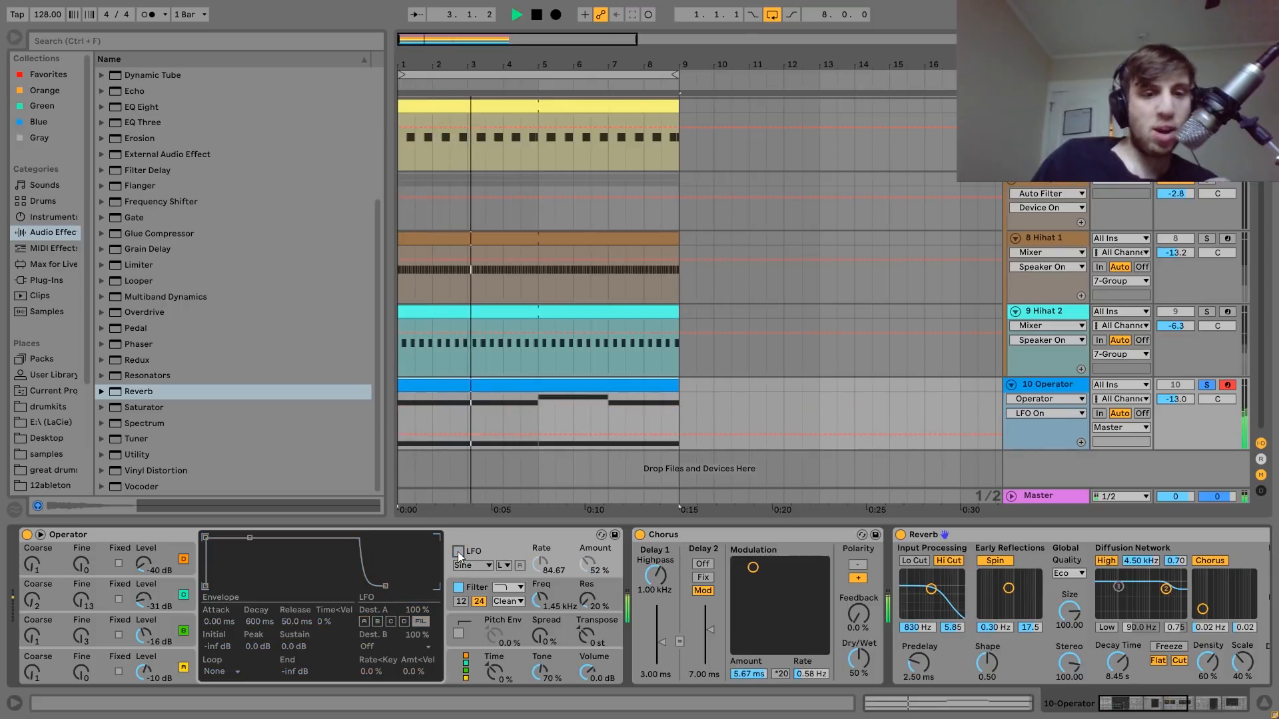
{"action": "key", "text": "space"}
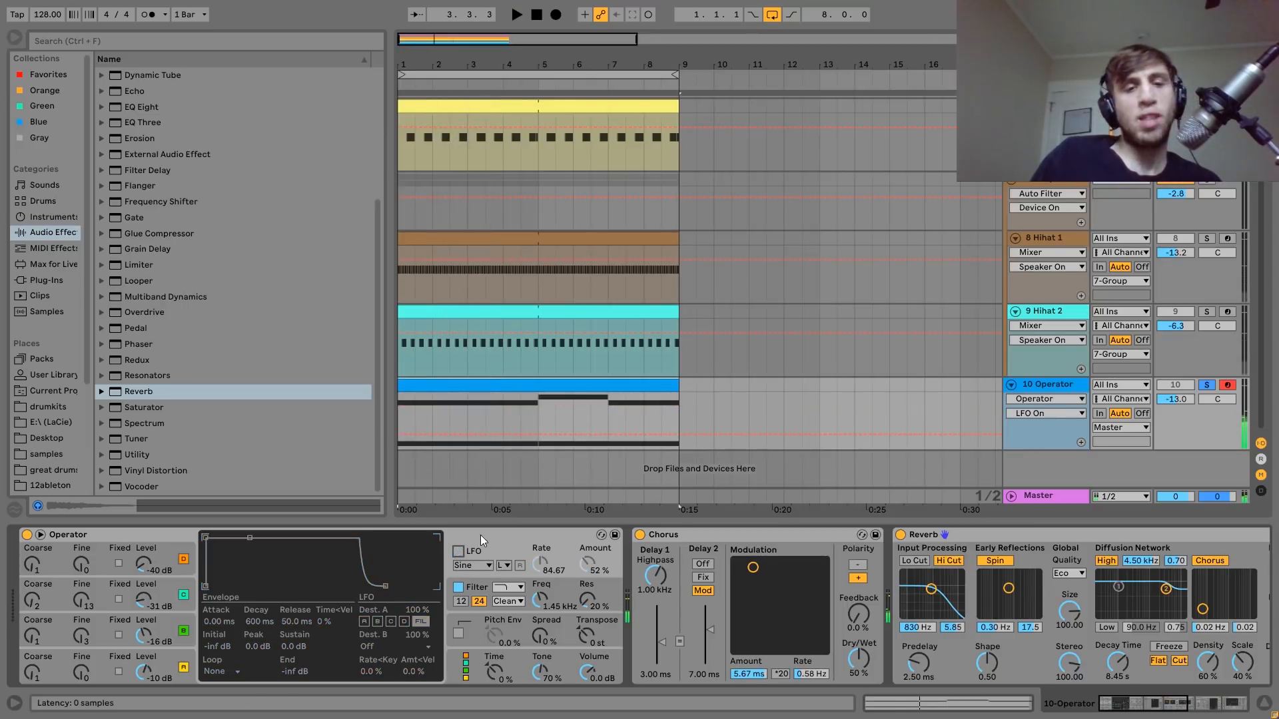
{"action": "left_click", "coordinate": [457, 551]}
{"action": "key", "text": "space"}
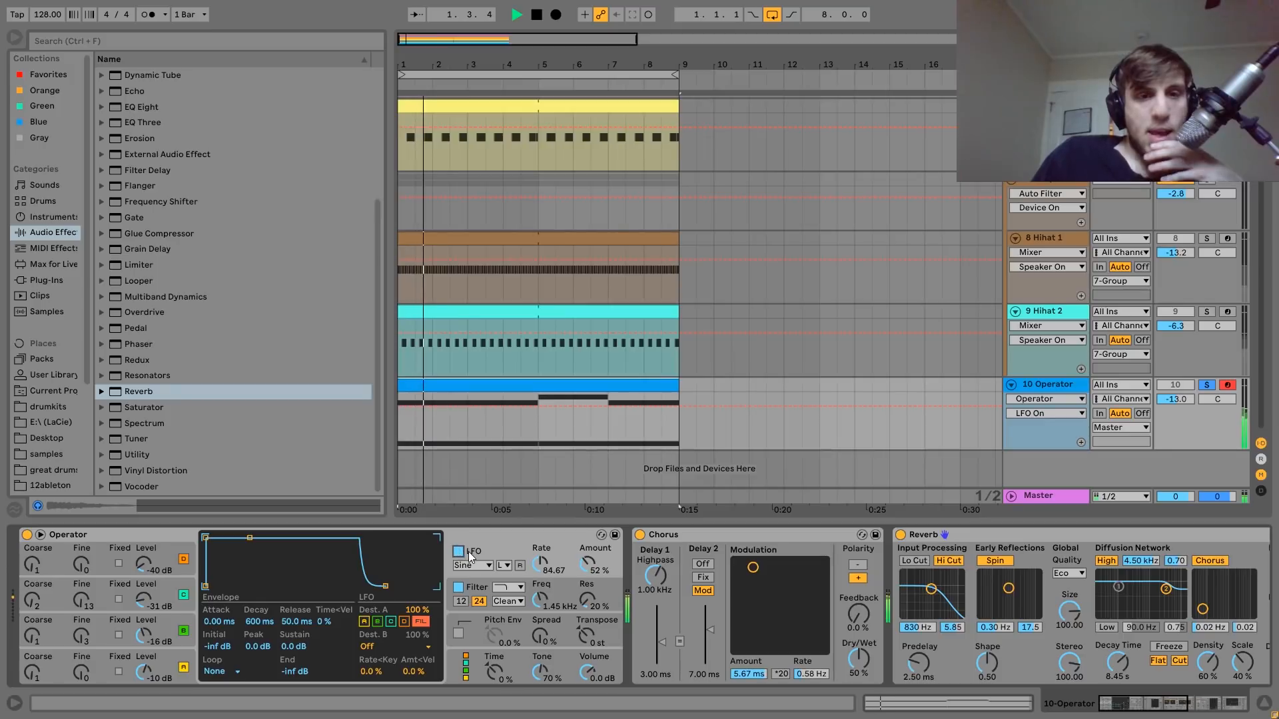
Unsolo 10 Operator during playback, show the Chorus, Reverb and Compressor in its device chain and stop.
{"action": "left_click", "coordinate": [1206, 385]}
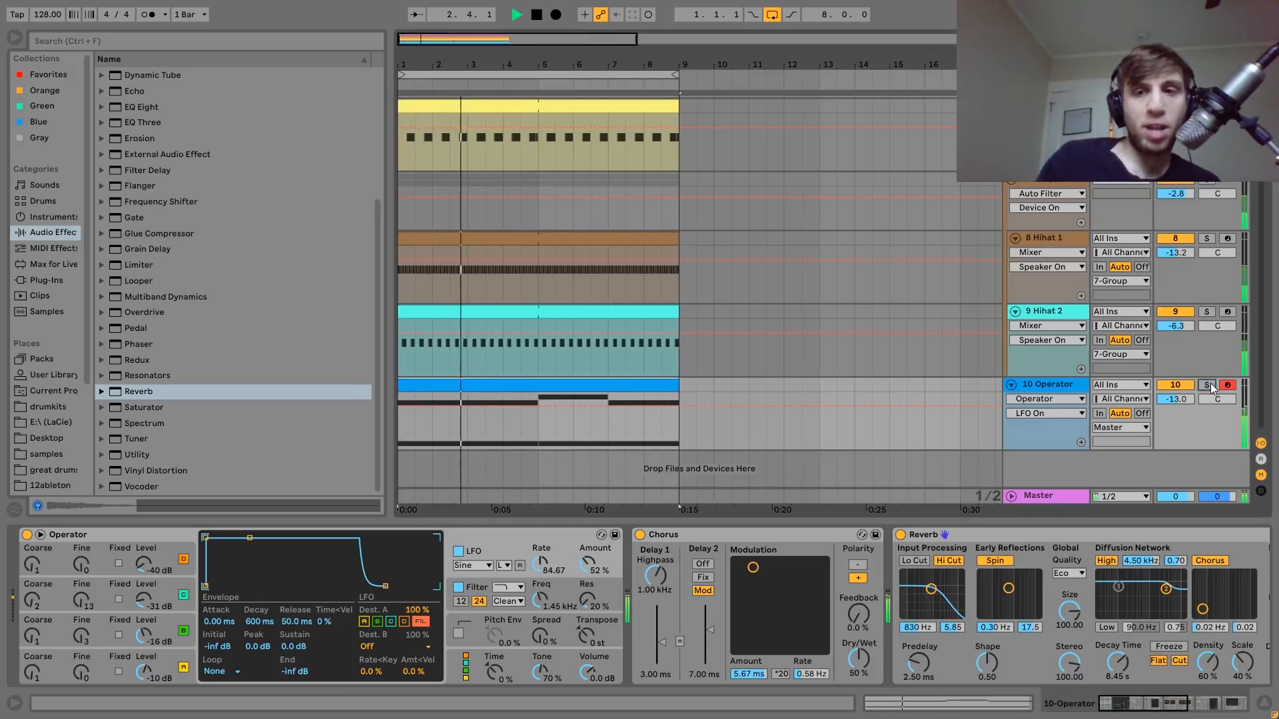
{"action": "scroll", "coordinate": [711, 554], "scroll_direction": "down", "scroll_amount": 1}
{"action": "scroll", "coordinate": [711, 553], "scroll_direction": "down", "scroll_amount": 6}
{"action": "key", "text": "space"}
{"action": "scroll", "coordinate": [711, 553], "scroll_direction": "up", "scroll_amount": 3}
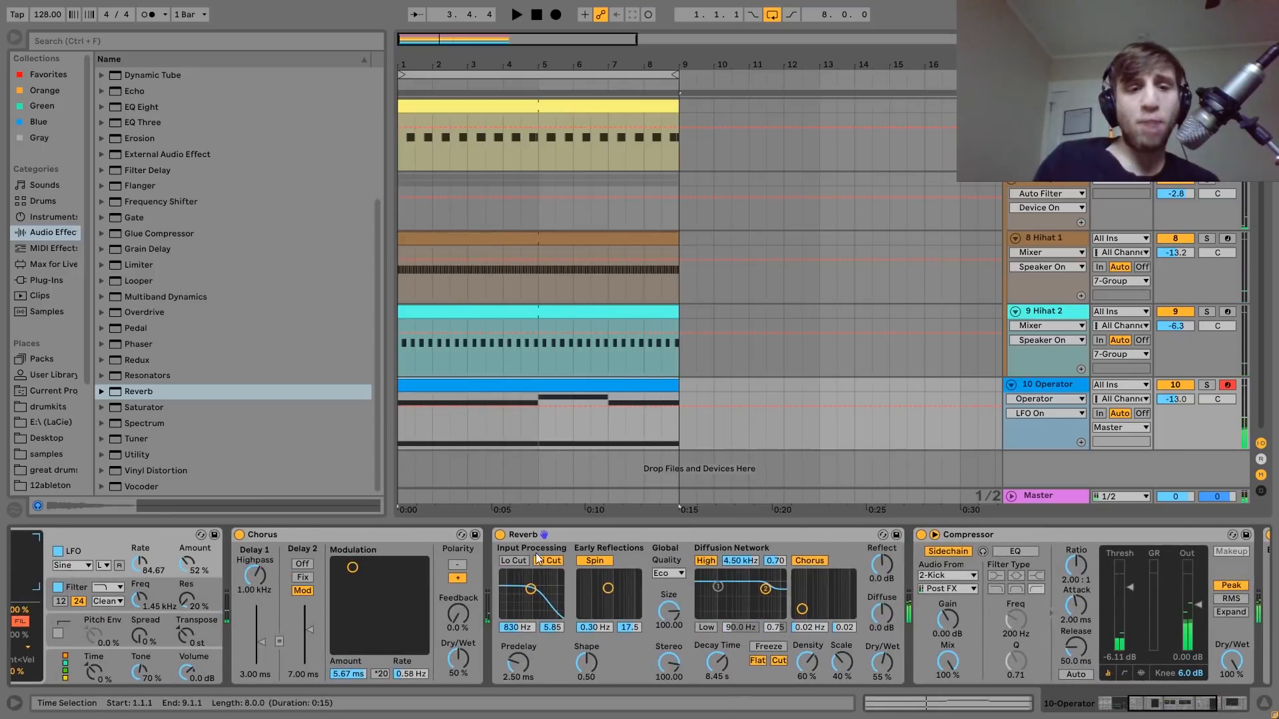
Solo 10 Operator, play it with the Chorus bypassed, re-enable the Chorus, check its modulation control and stop.
{"action": "left_click", "coordinate": [1207, 385]}
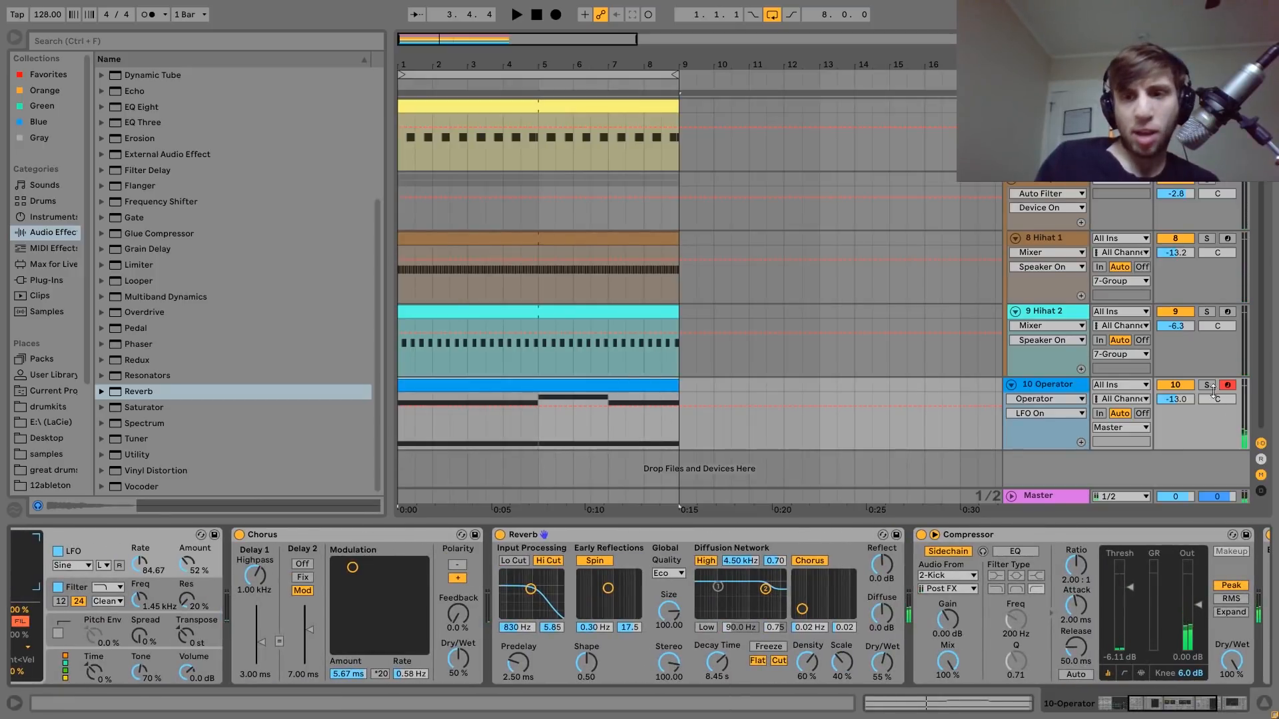
{"action": "left_click", "coordinate": [239, 535]}
{"action": "key", "text": "space"}
{"action": "left_click", "coordinate": [239, 535]}
{"action": "left_click", "coordinate": [353, 567]}
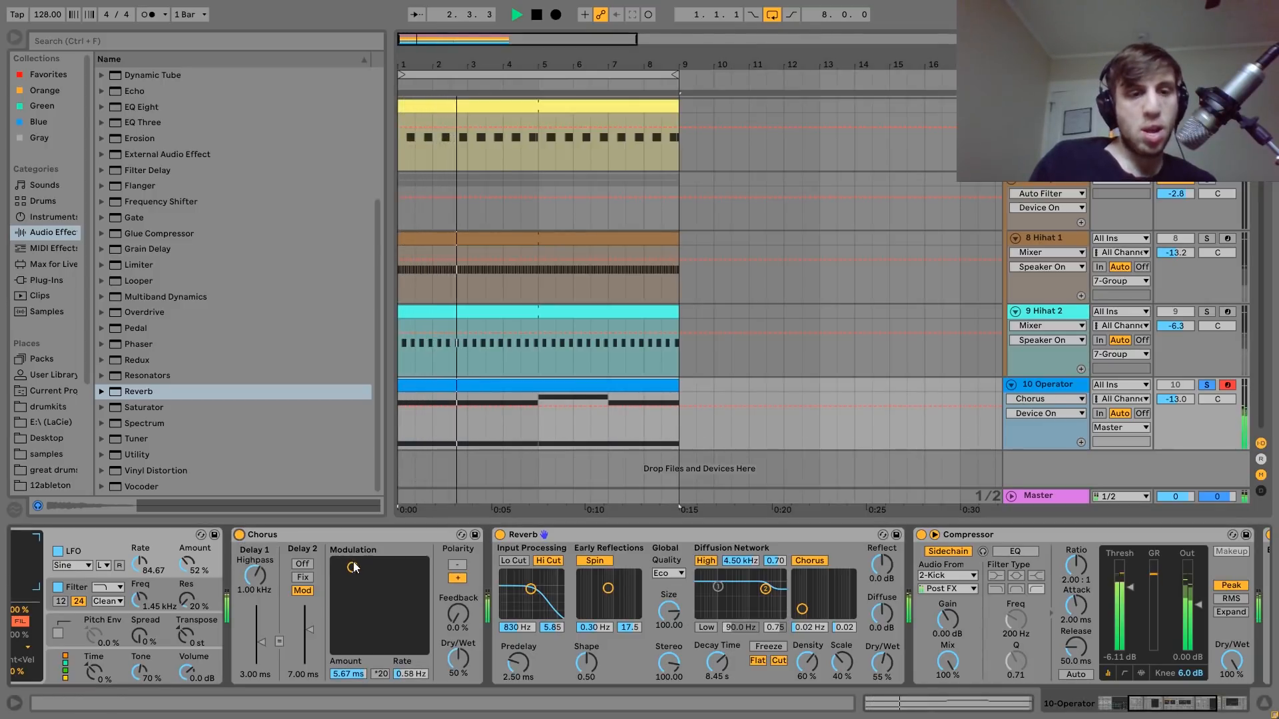
{"action": "key", "text": "space"}
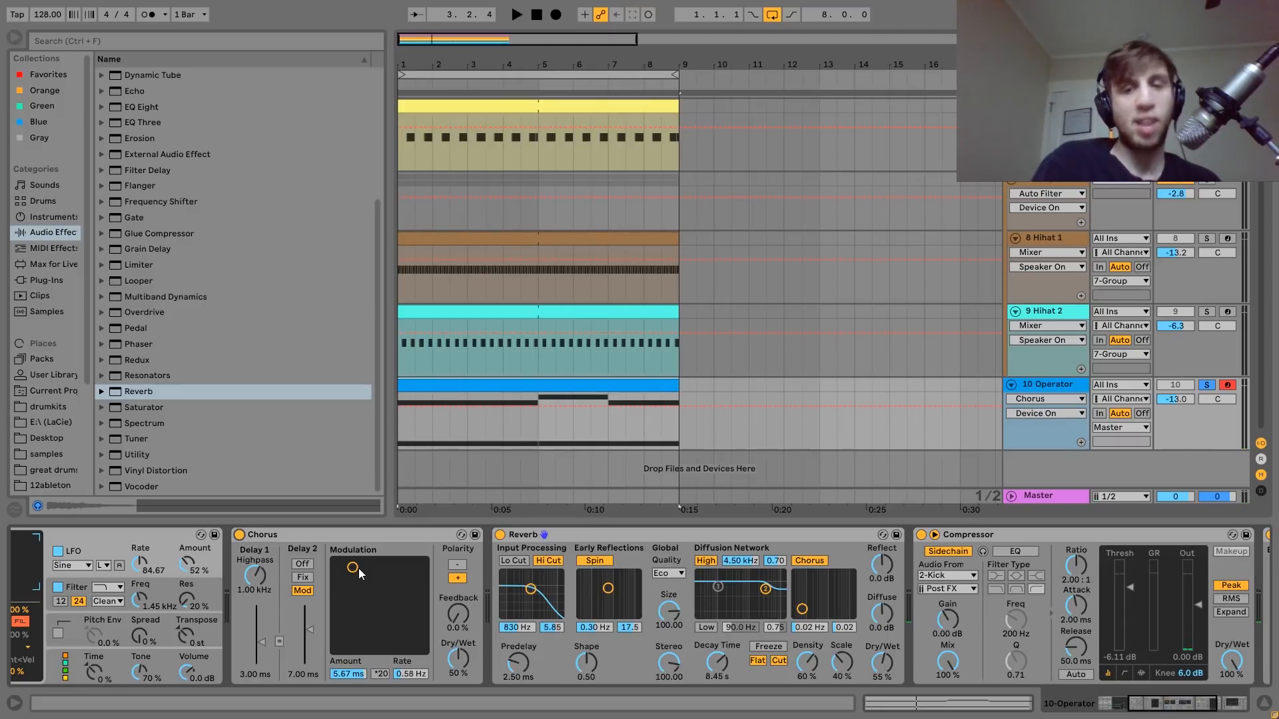
Return to Operator's LFO rate in the device chain and replay the track while examining it.
{"action": "scroll", "coordinate": [365, 569], "scroll_direction": "right", "scroll_amount": 3}
{"action": "scroll", "coordinate": [373, 569], "scroll_direction": "left", "scroll_amount": 6}
{"action": "key", "text": "space"}
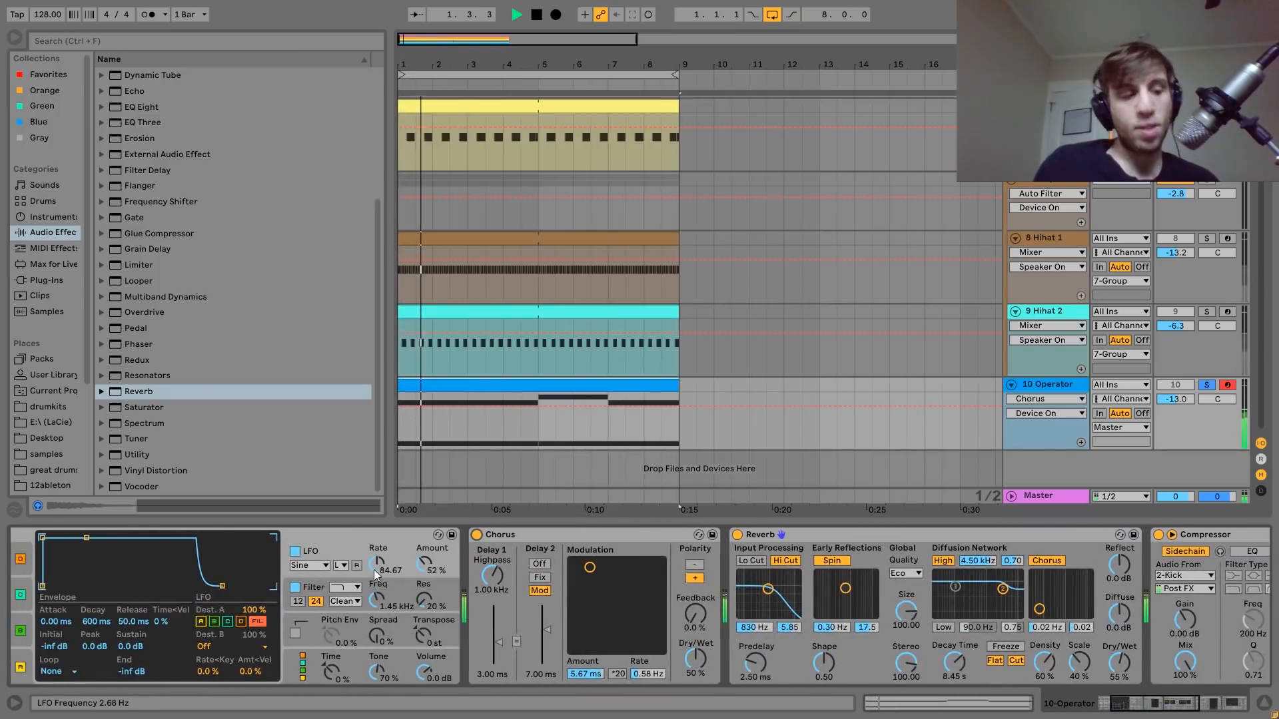
{"action": "key", "text": "space"}
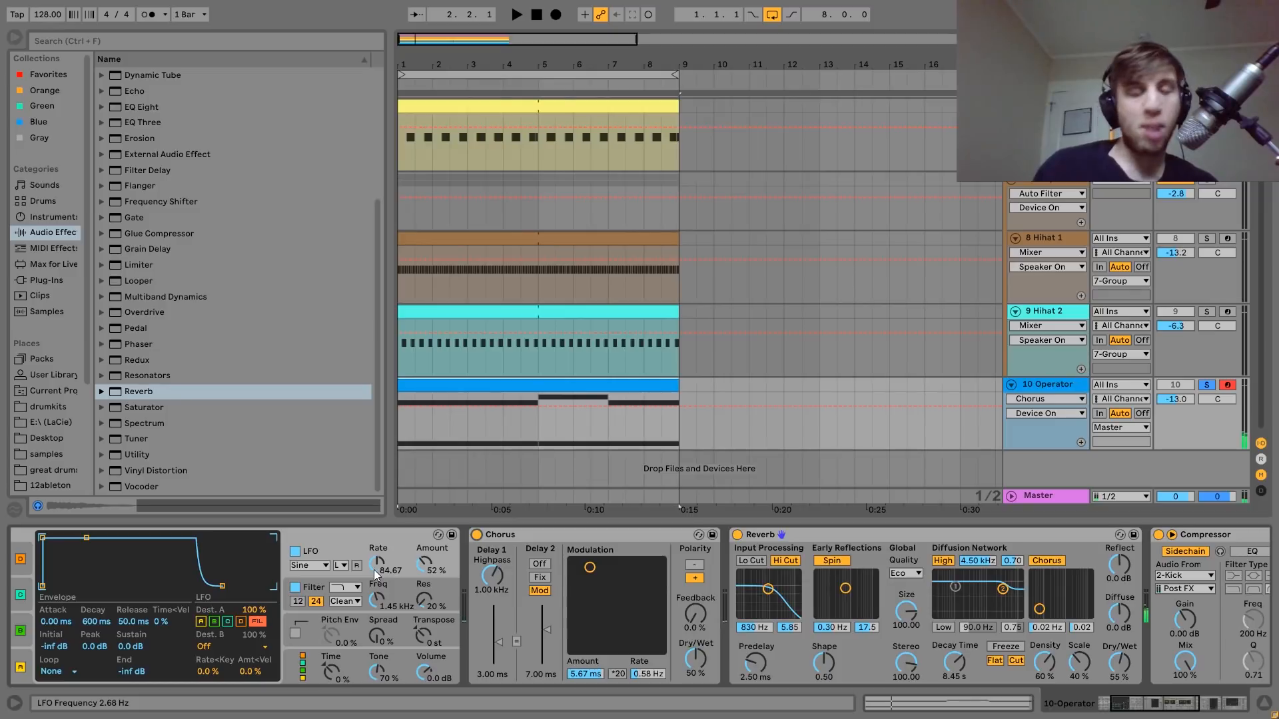
Select the Reverb on 10 Operator, play the soloed track while examining the Reverb's decay time, and stop playback.
{"action": "scroll", "coordinate": [374, 570], "scroll_direction": "right", "scroll_amount": 4}
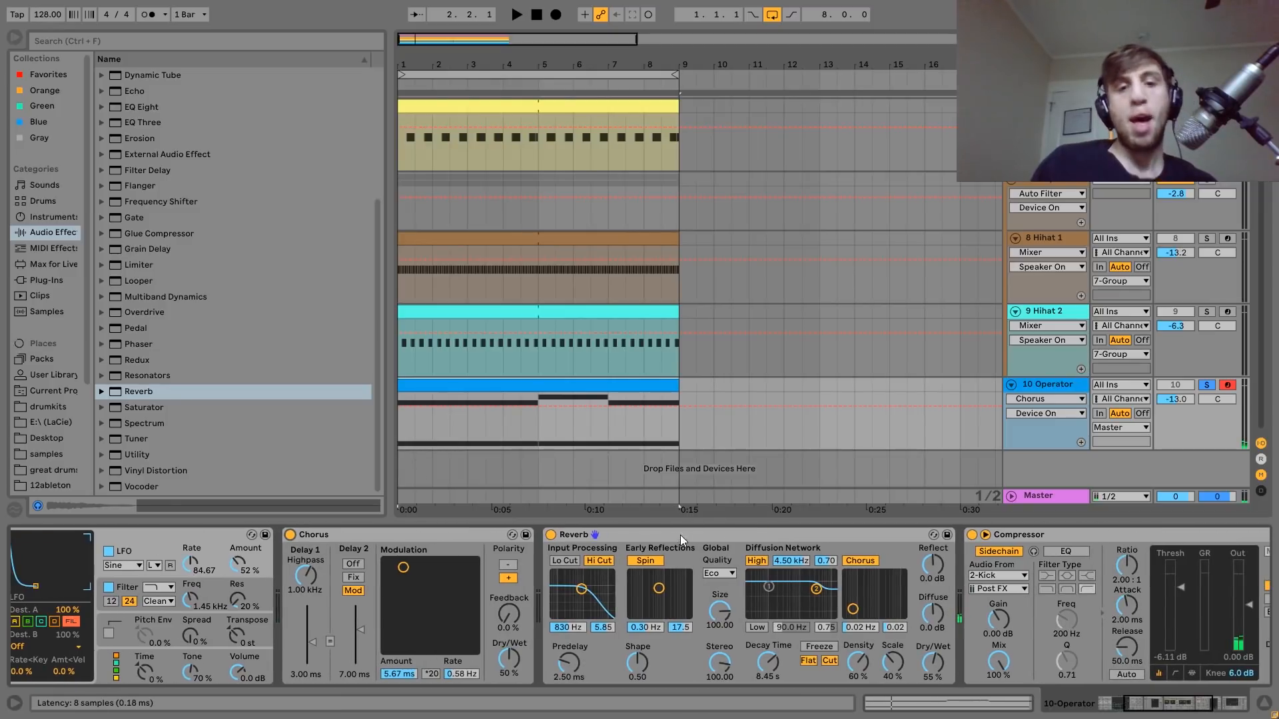
{"action": "left_click", "coordinate": [679, 534]}
{"action": "key", "text": "space"}
{"action": "scroll", "coordinate": [679, 534], "scroll_direction": "right", "scroll_amount": 2}
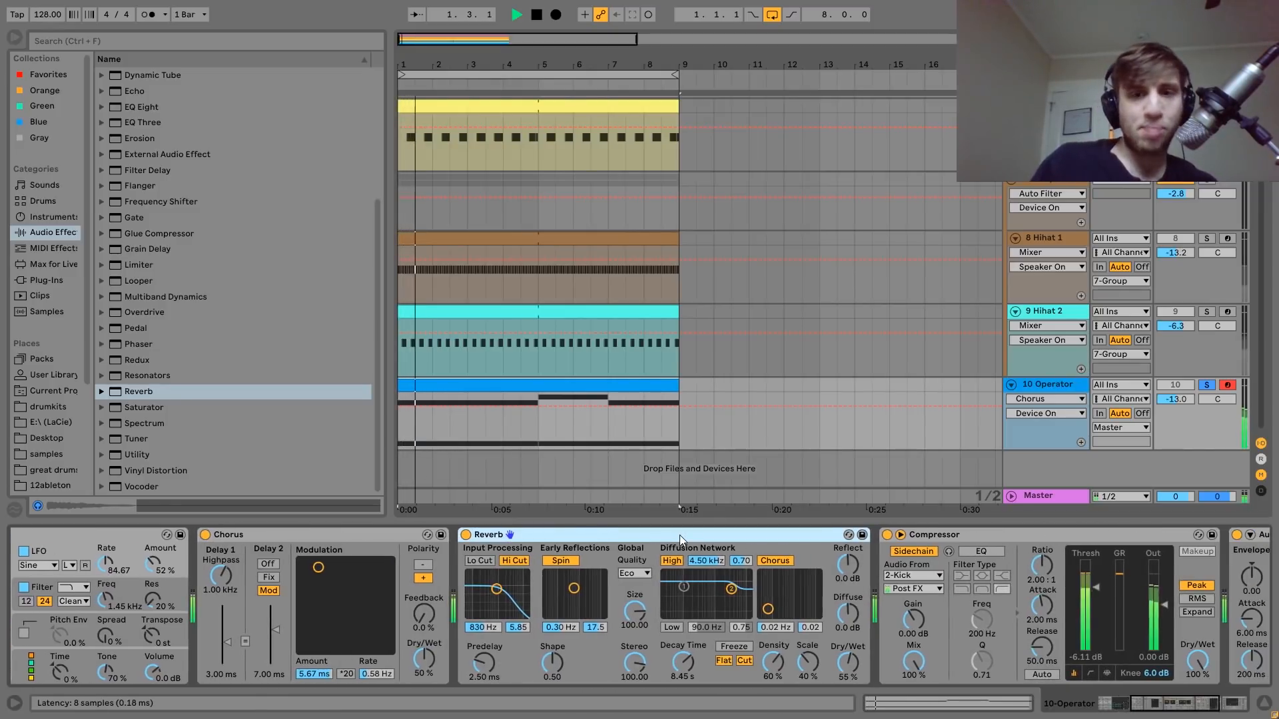
{"action": "scroll", "coordinate": [679, 534], "scroll_direction": "right", "scroll_amount": 2}
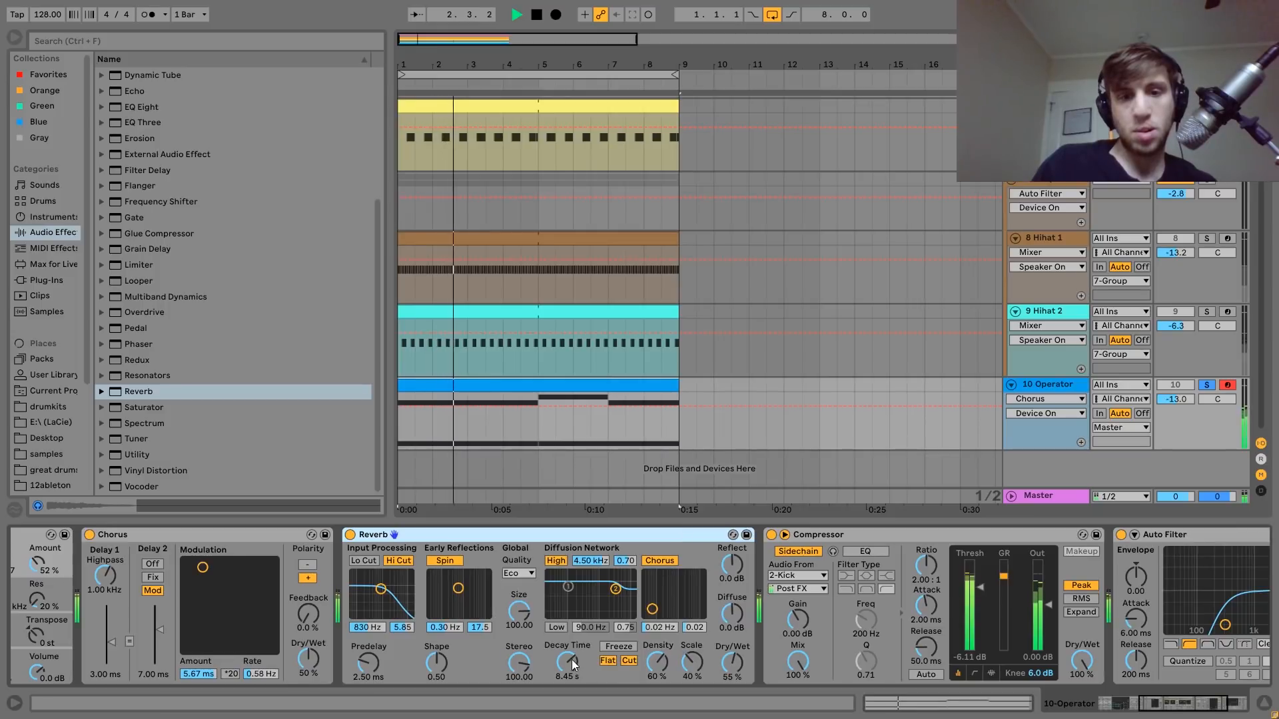
{"action": "key", "text": "space"}
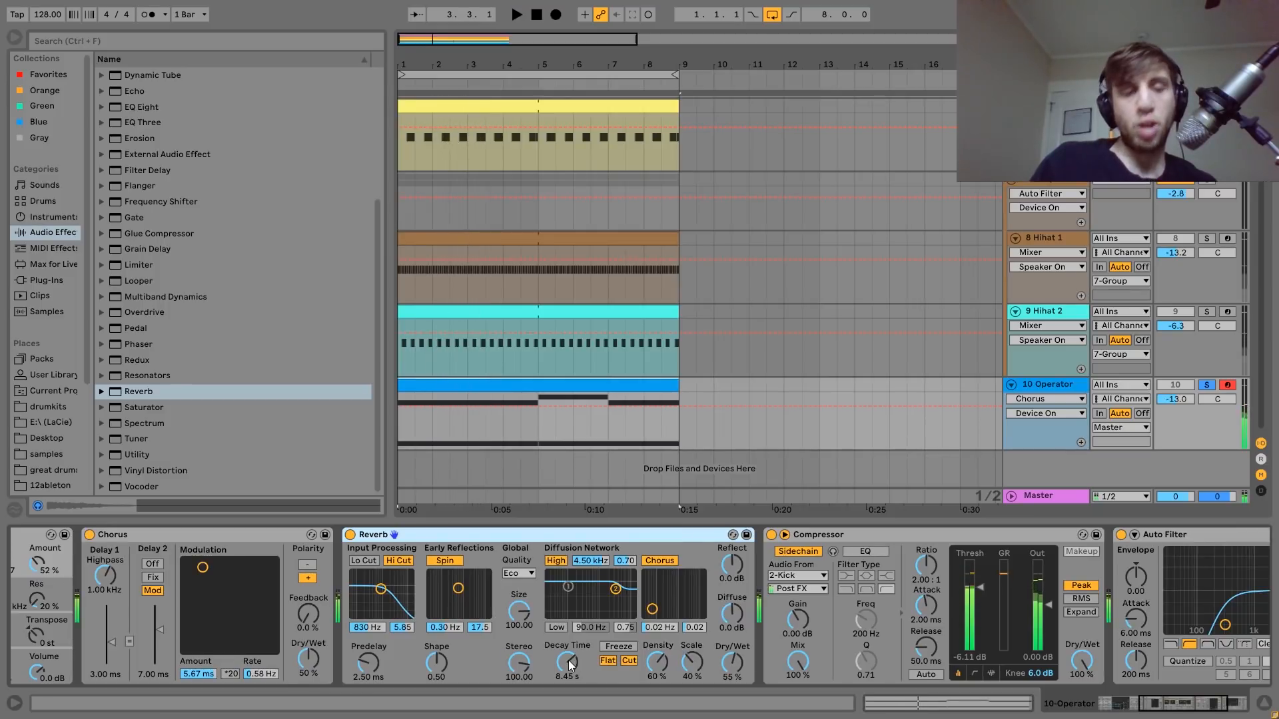
Replay the soloed Operator track while reviewing the device chain from Operator through the Reverb and sidechained Compressor to the Auto Filter.
{"action": "scroll", "coordinate": [561, 659], "scroll_direction": "left", "scroll_amount": 8}
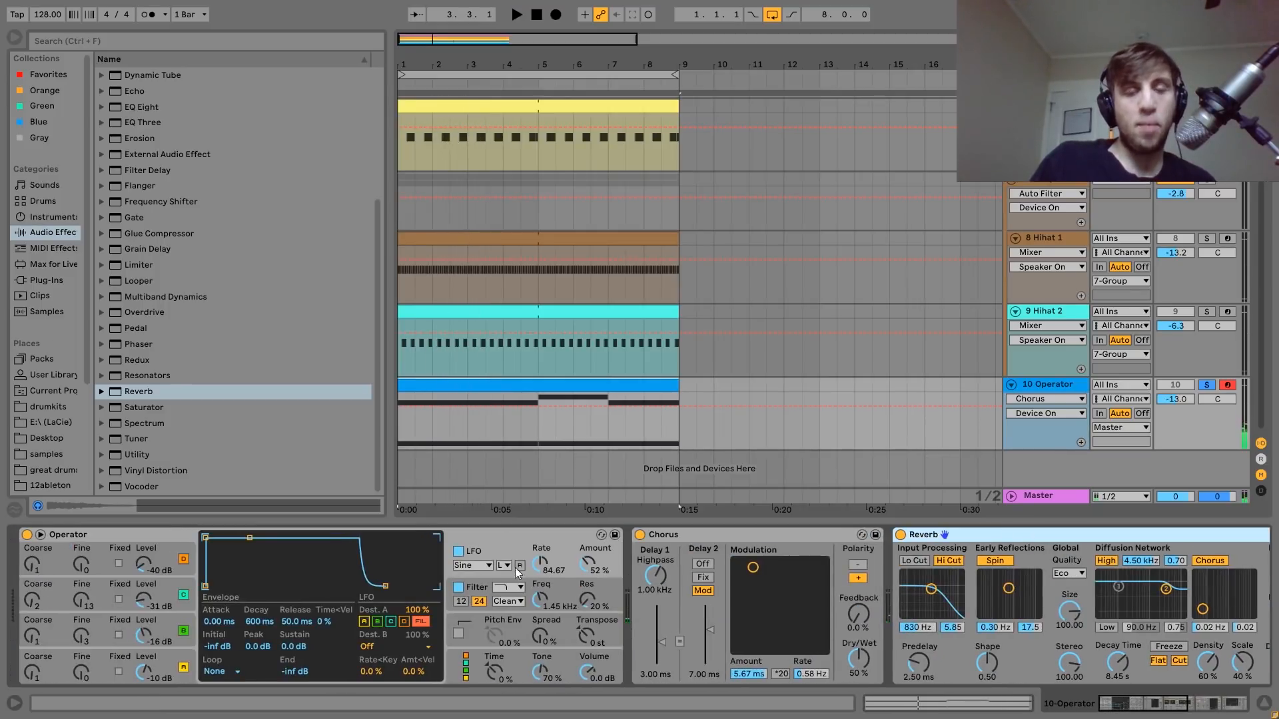
{"action": "scroll", "coordinate": [496, 602], "scroll_direction": "right", "scroll_amount": 10}
{"action": "key", "text": "space"}
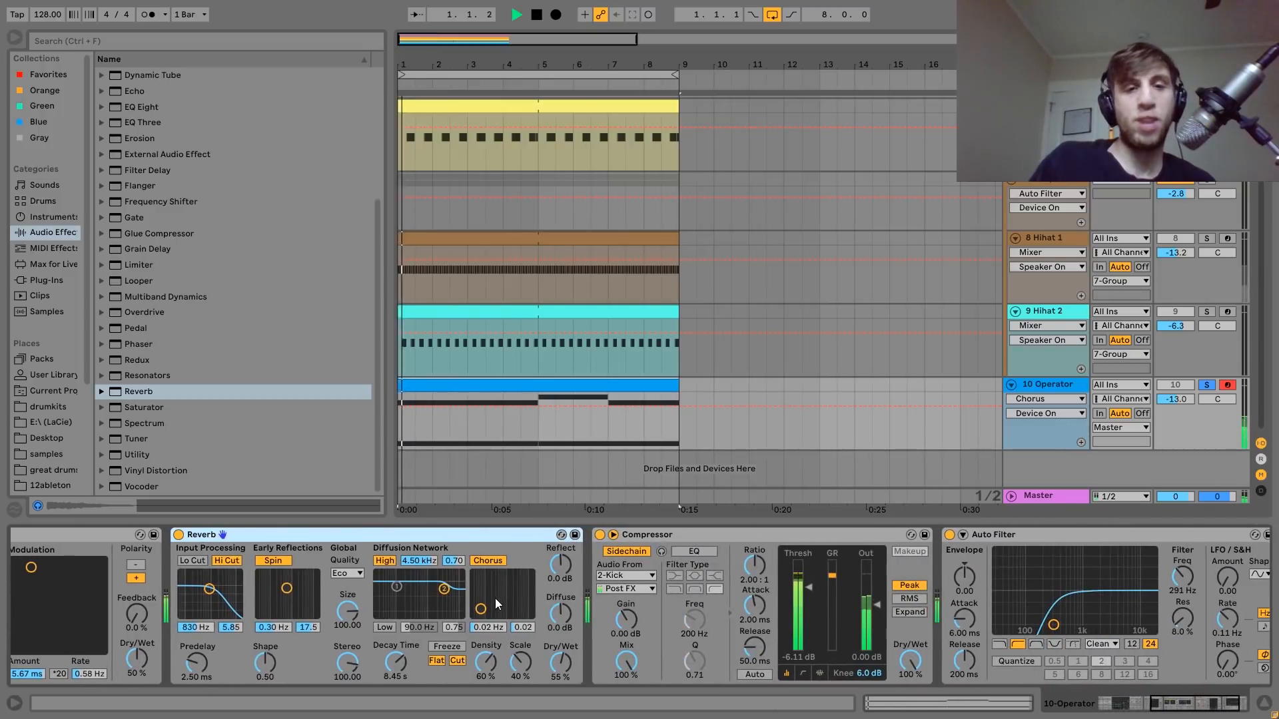
{"action": "key", "text": "space"}
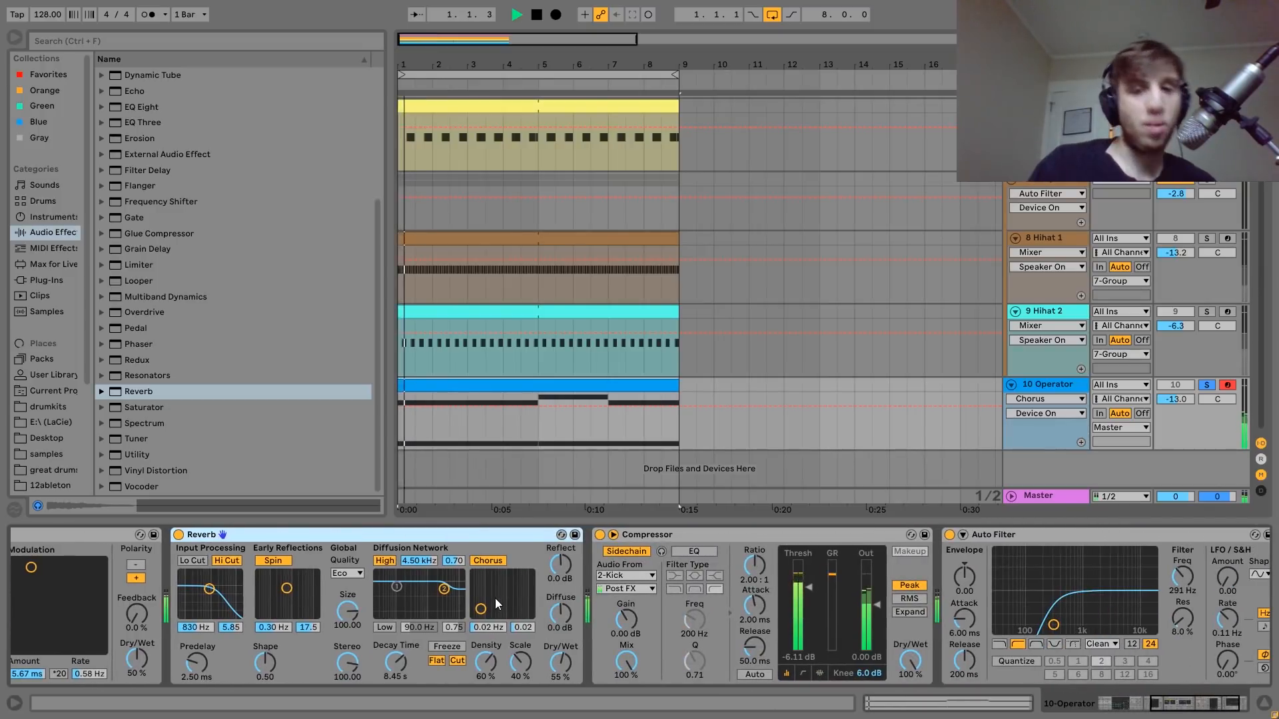
{"action": "scroll", "coordinate": [494, 598], "scroll_direction": "right", "scroll_amount": 1}
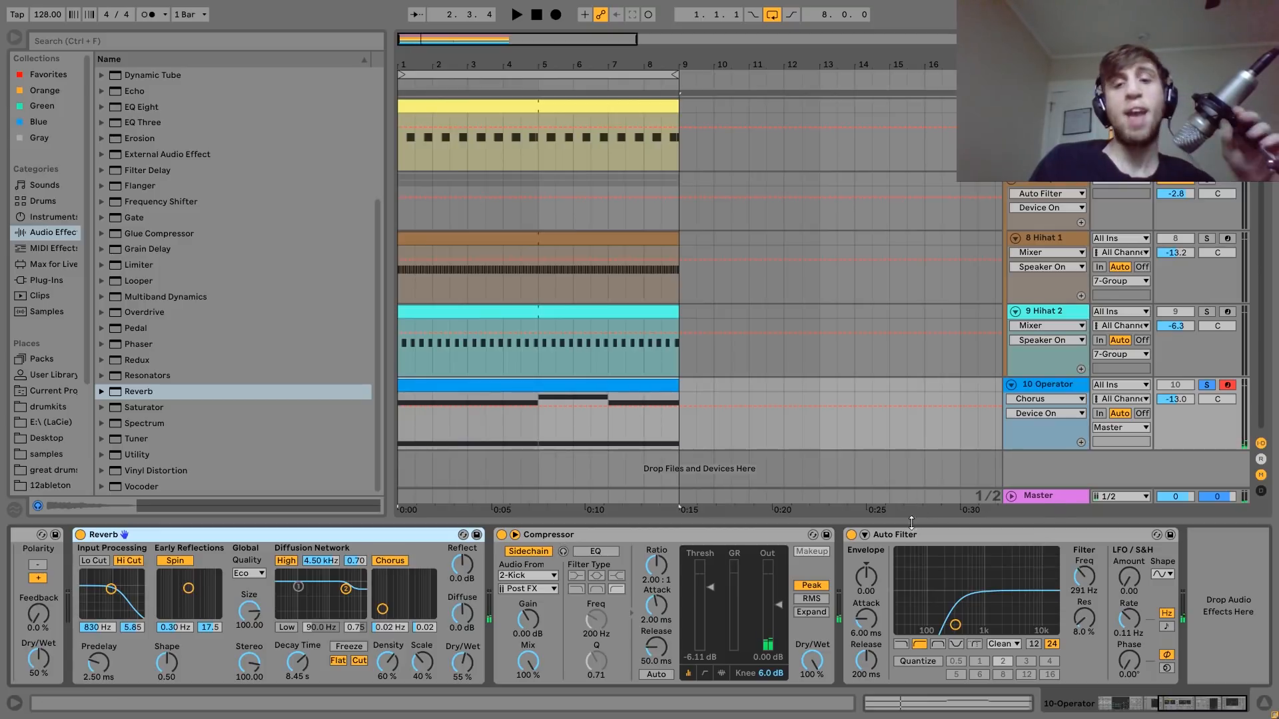
Play 10 Operator alone, unsolo it during playback to hear it with the other tracks, and stop.
{"action": "key", "text": "space"}
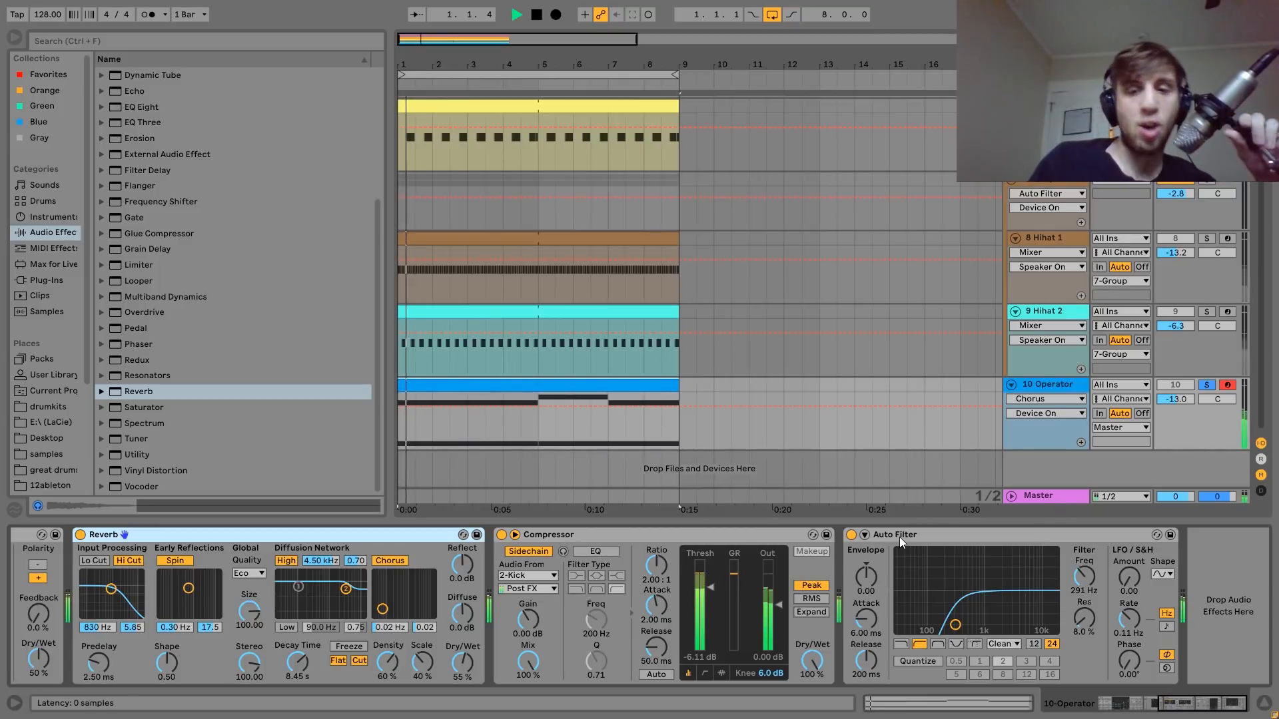
{"action": "left_click", "coordinate": [1206, 385]}
{"action": "key", "text": "space"}
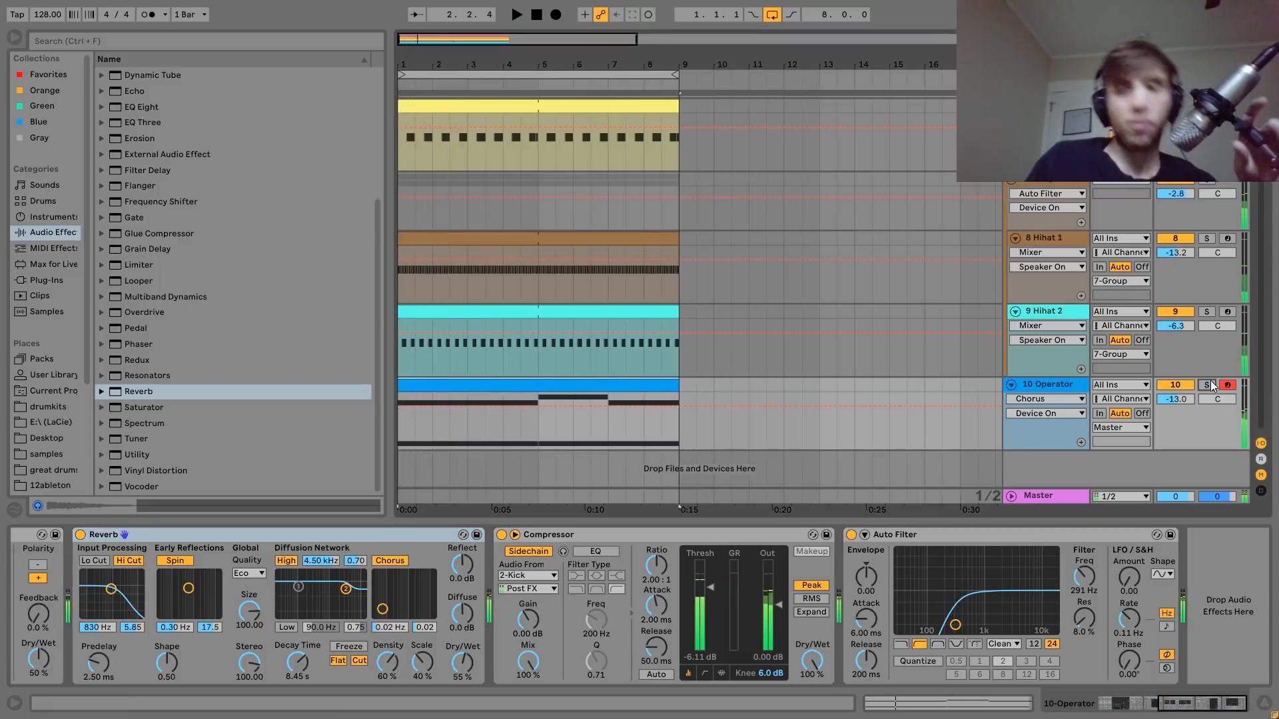
Play the full mix with Operator's Auto Filter bypassed, re-enable the filter to compare, stop, and return to the start of the device chain.
{"action": "left_click", "coordinate": [851, 535]}
{"action": "key", "text": "space"}
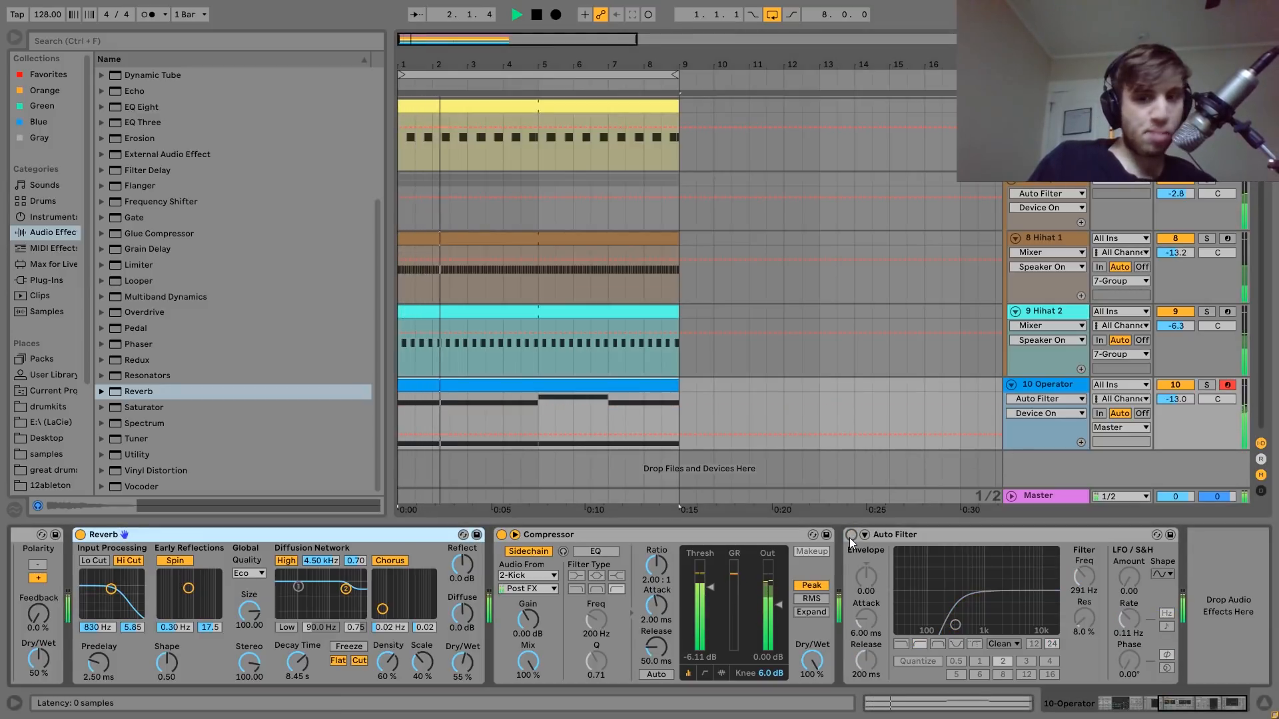
{"action": "left_click", "coordinate": [851, 536]}
{"action": "key", "text": "space"}
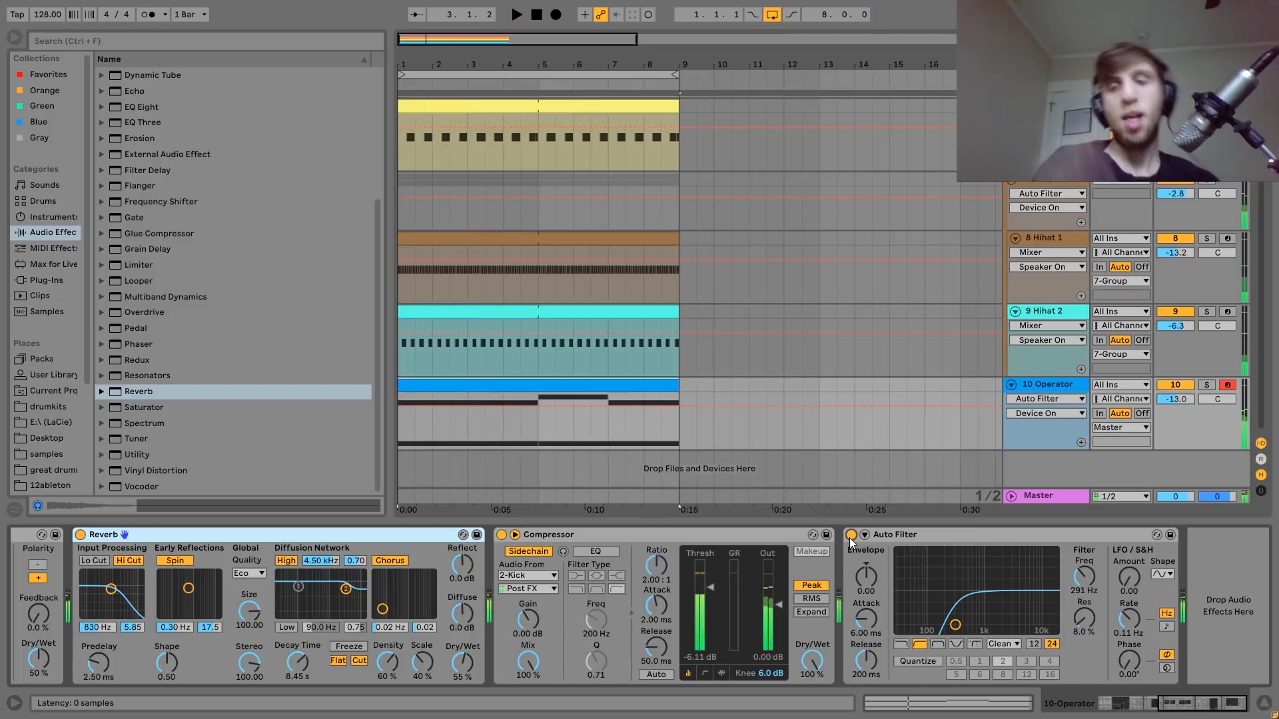
{"action": "scroll", "coordinate": [506, 598], "scroll_direction": "left", "scroll_amount": 6}
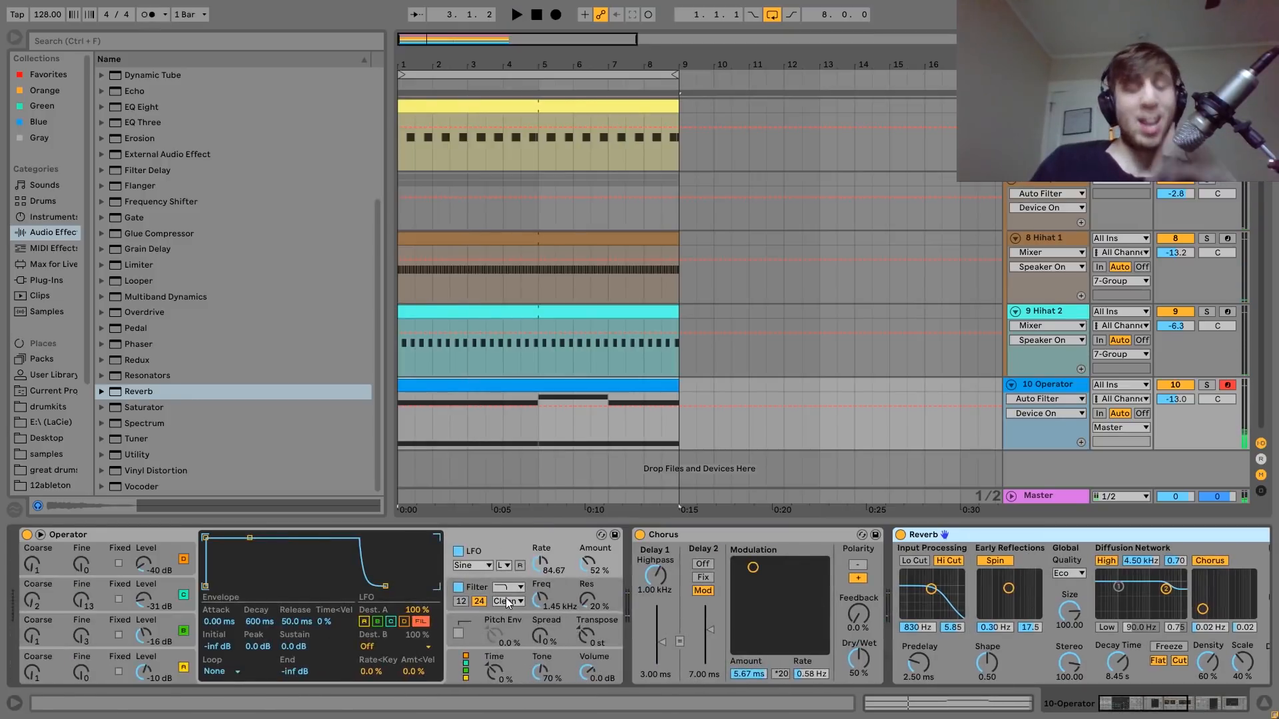